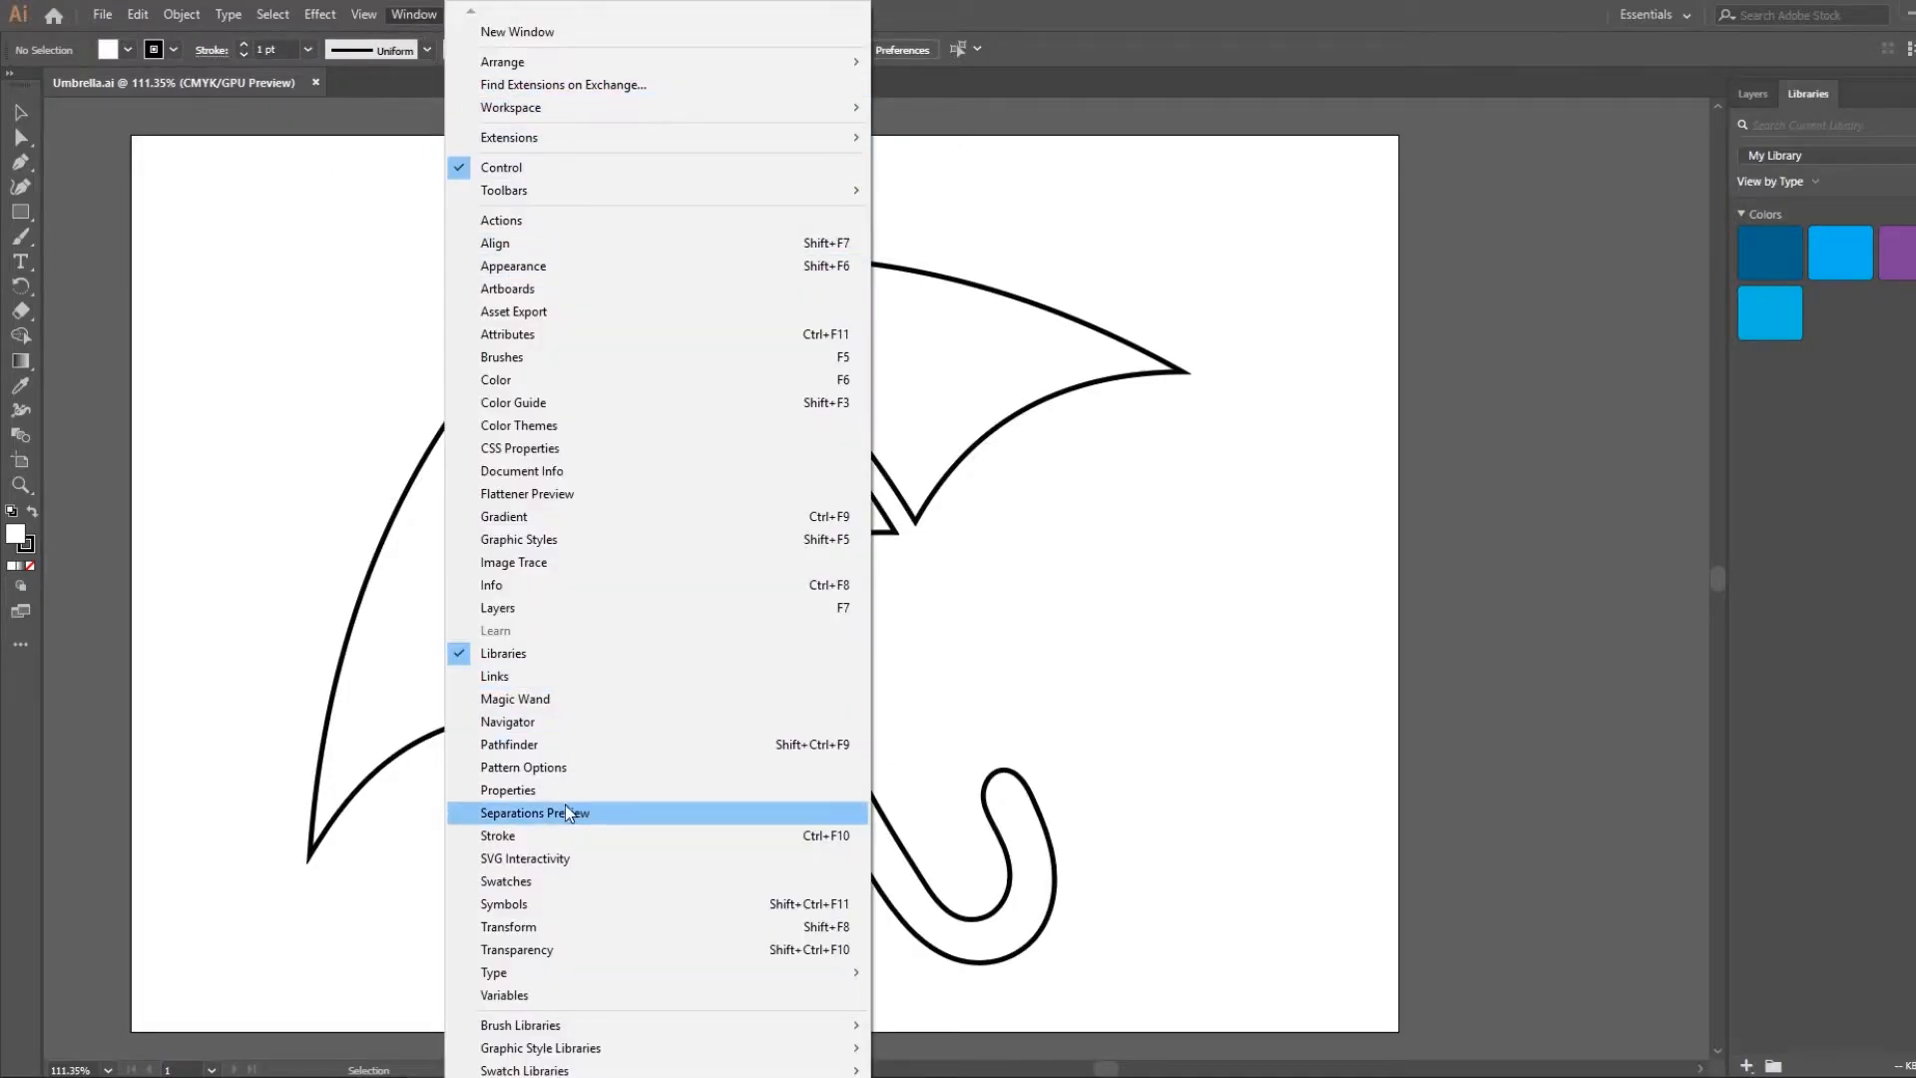
Show the Swatches and Properties panels in the workspace
left_click(504, 882)
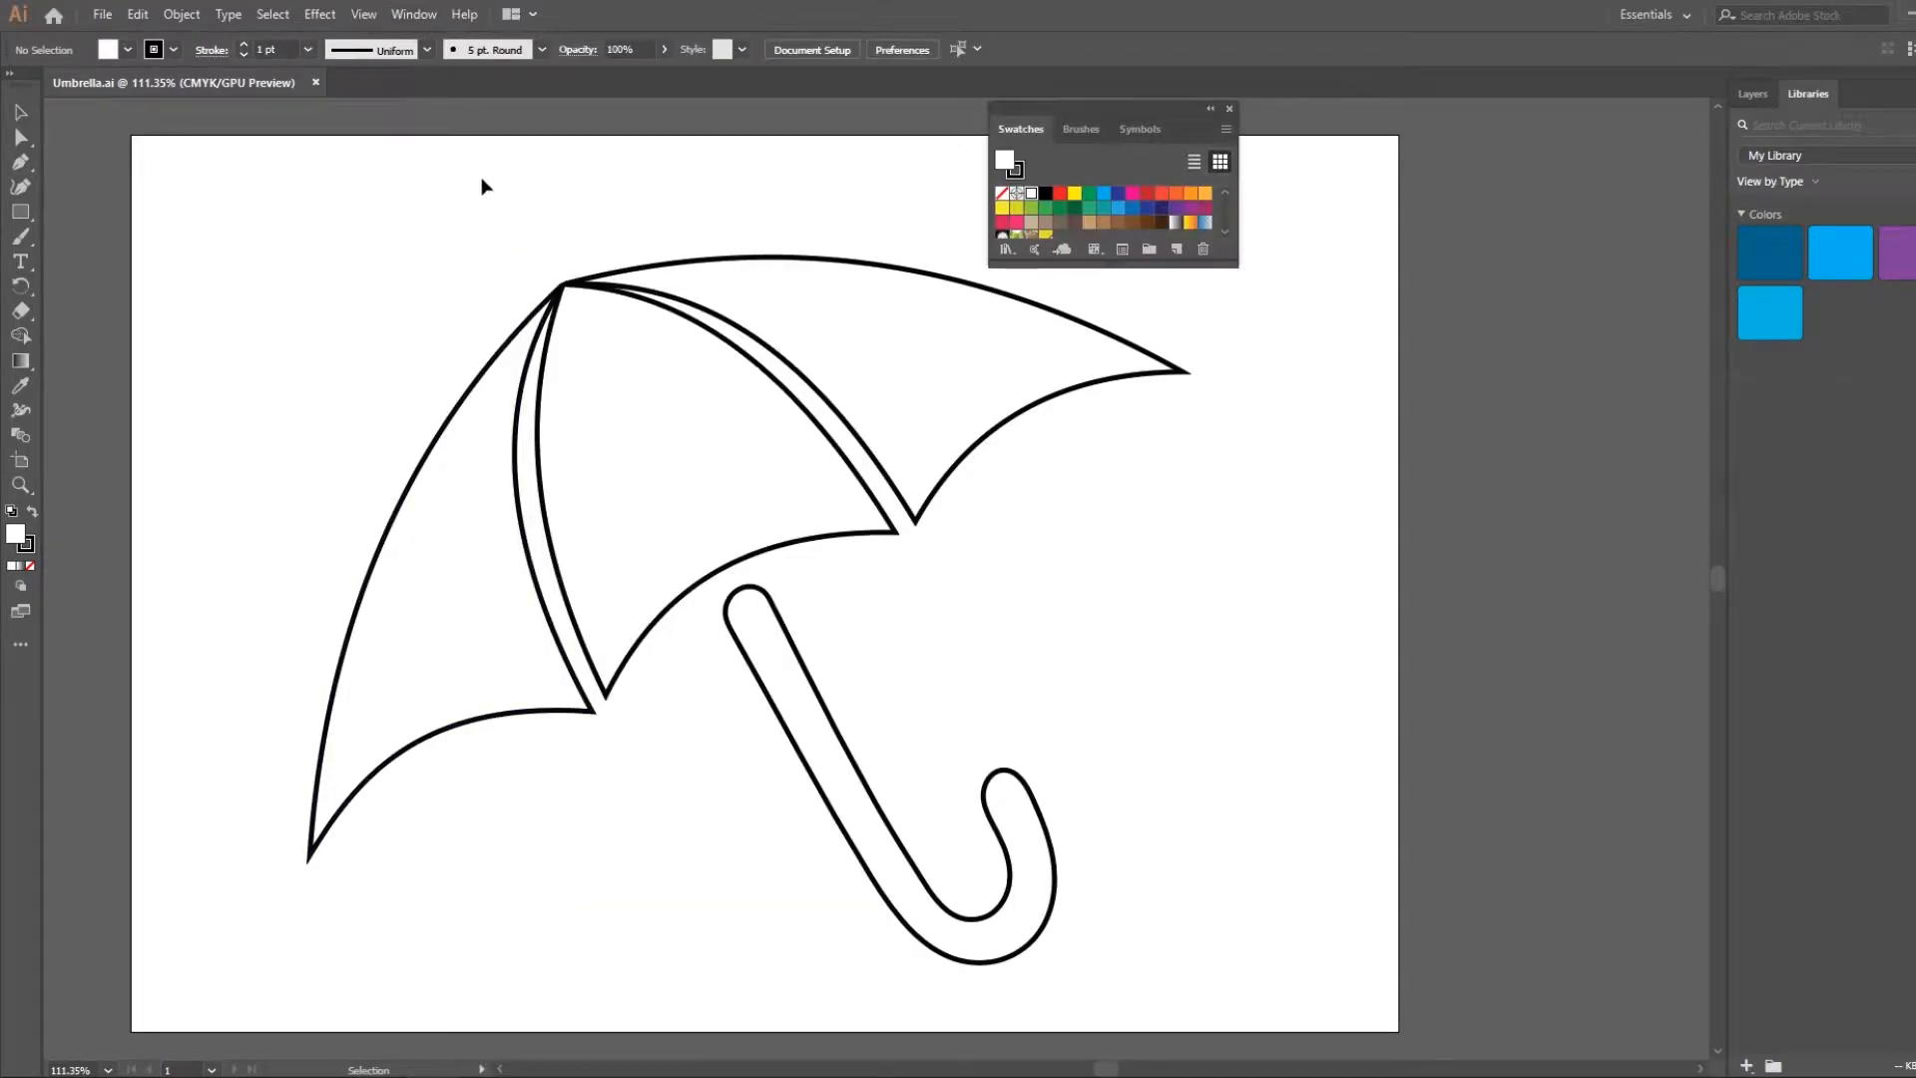
left_click(414, 14)
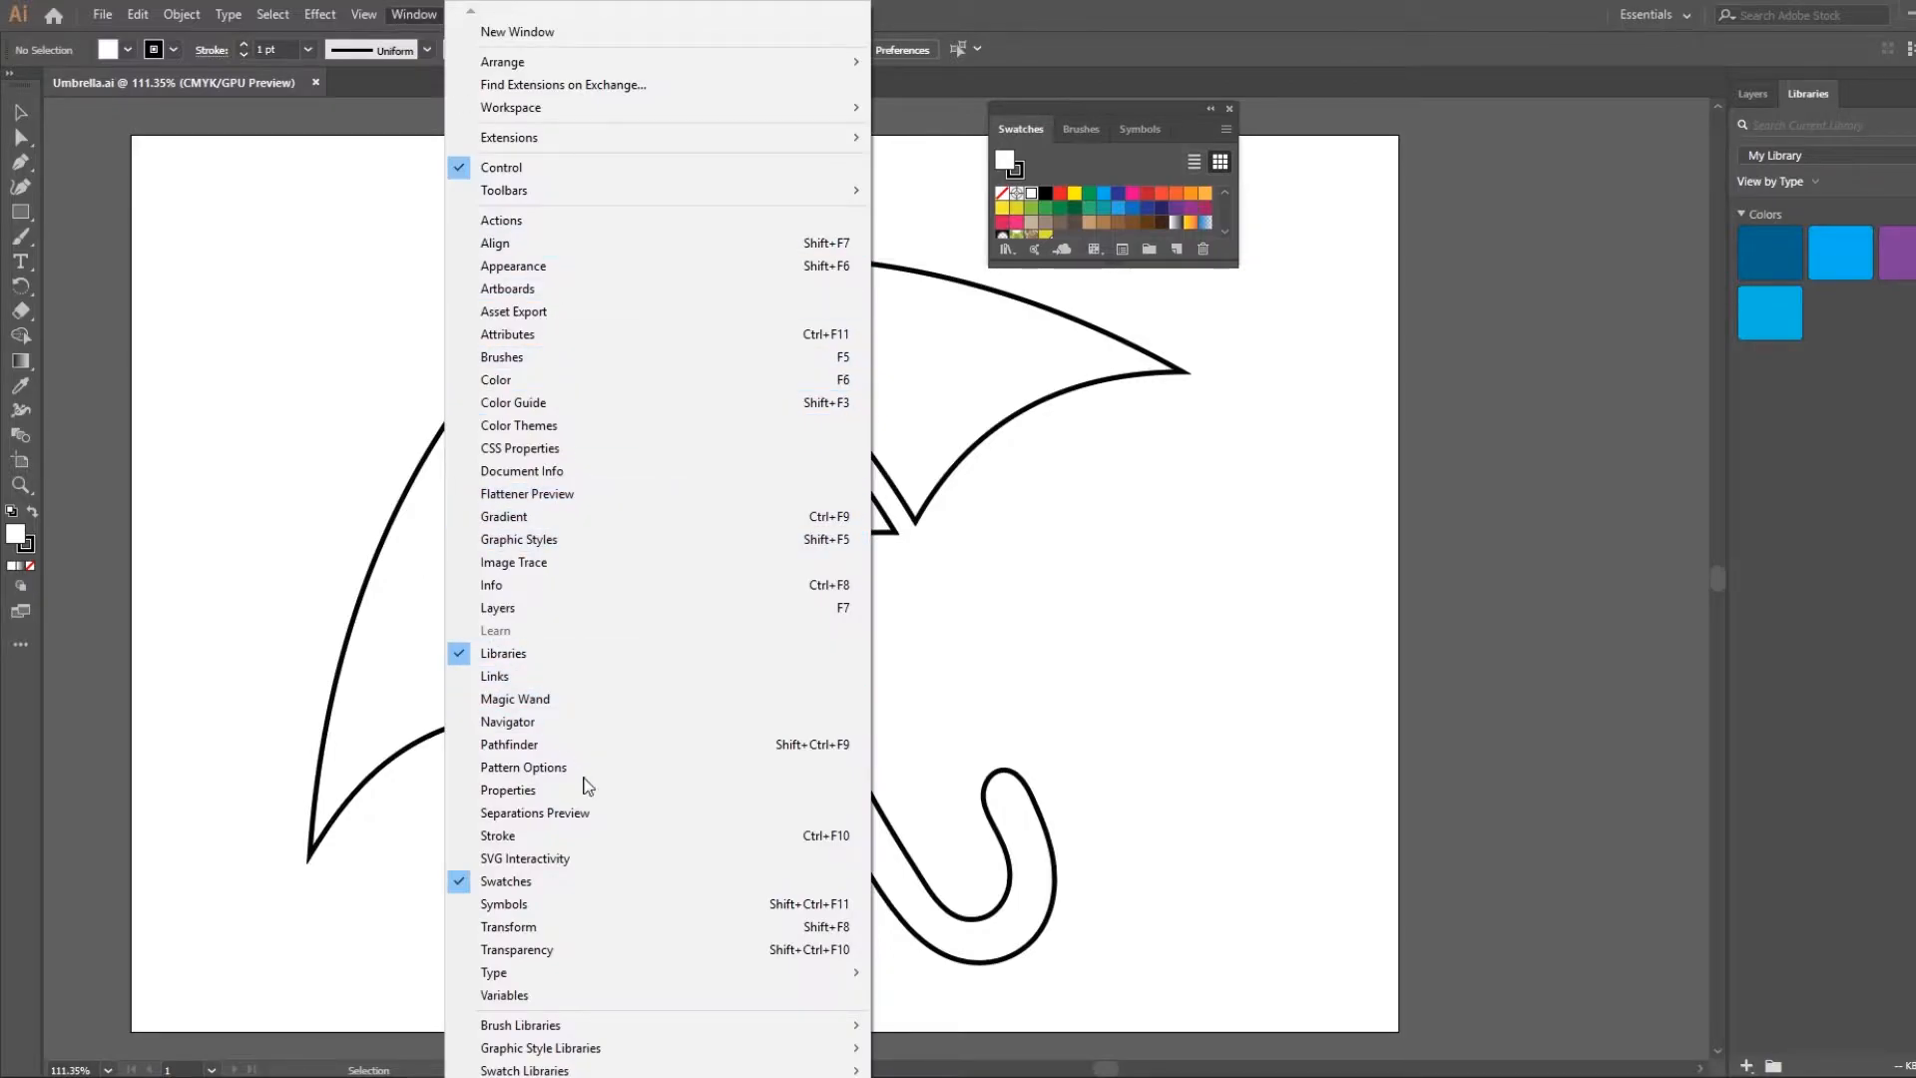
left_click(637, 799)
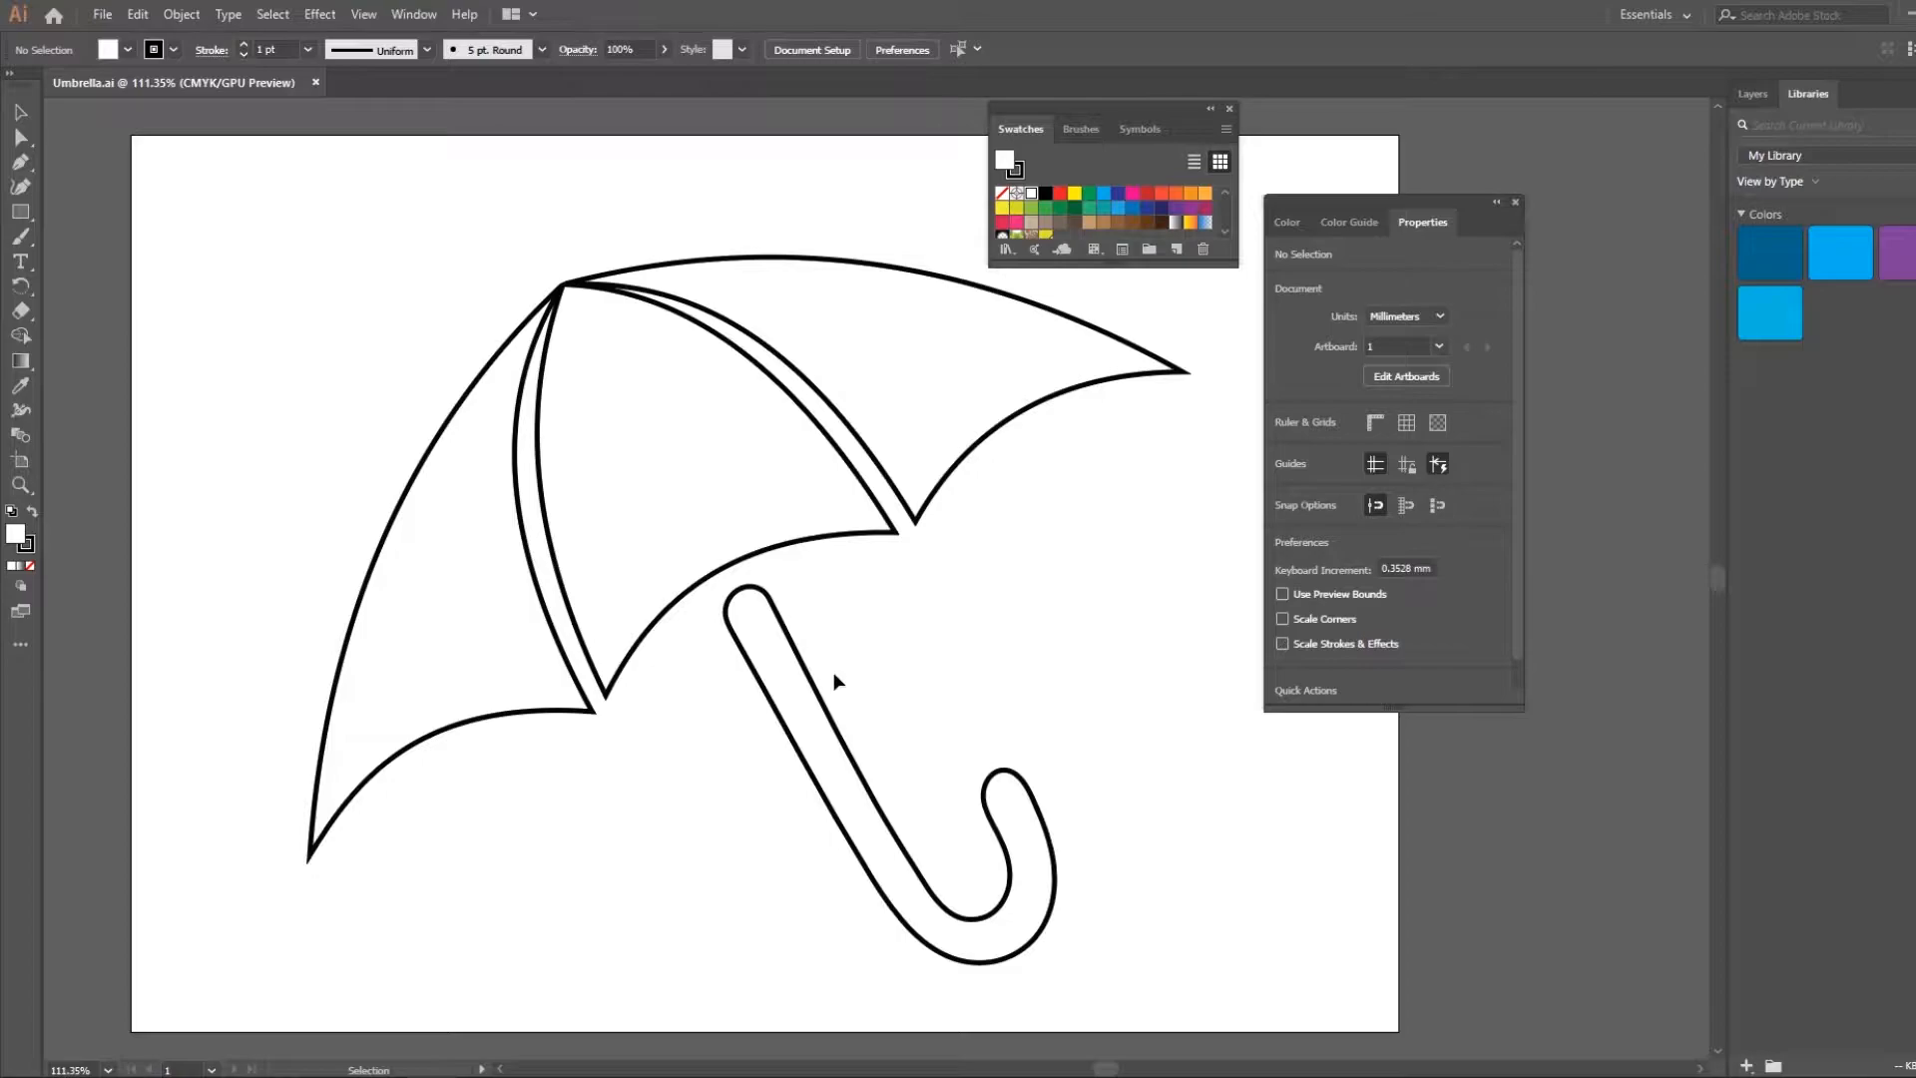
Fill the umbrella's middle canopy section with a dark blue CMYK mix of C=87, M=0, Y=0, K=55
left_click(714, 497)
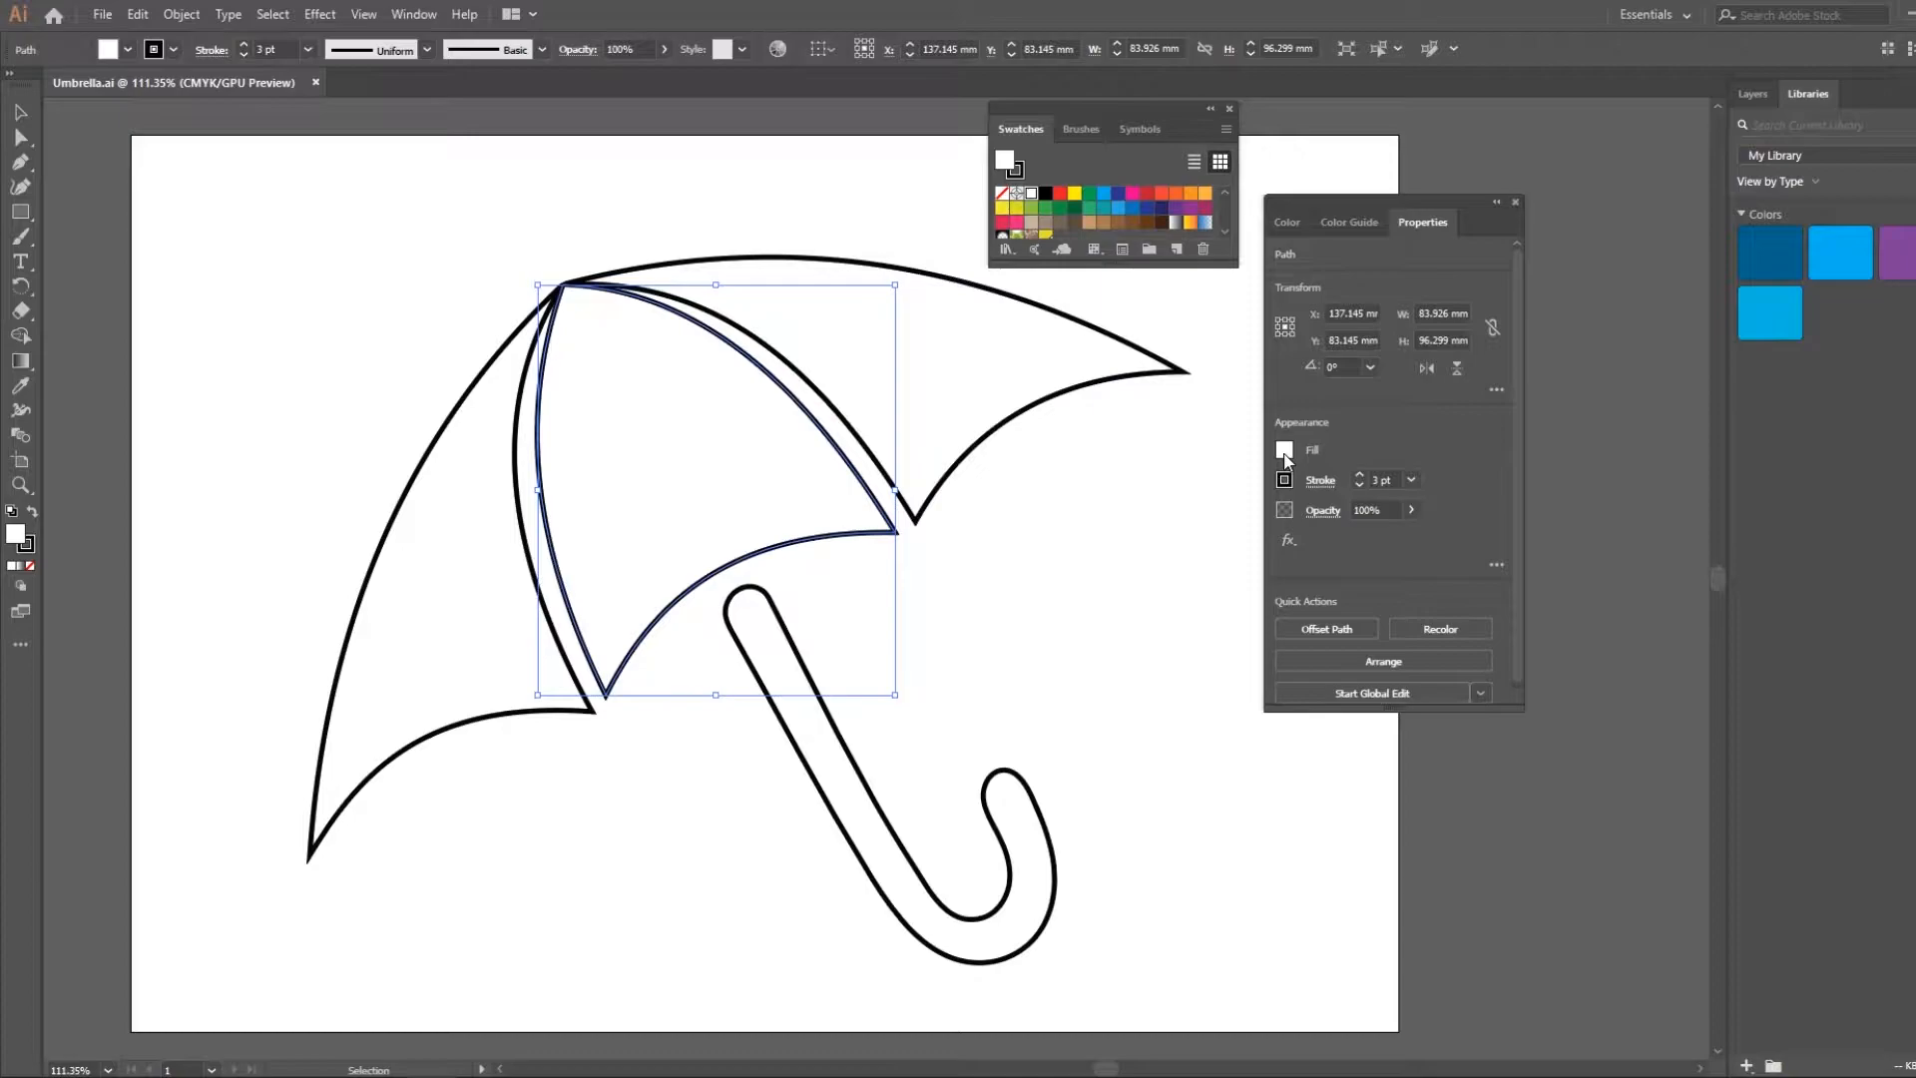
left_click(1285, 452)
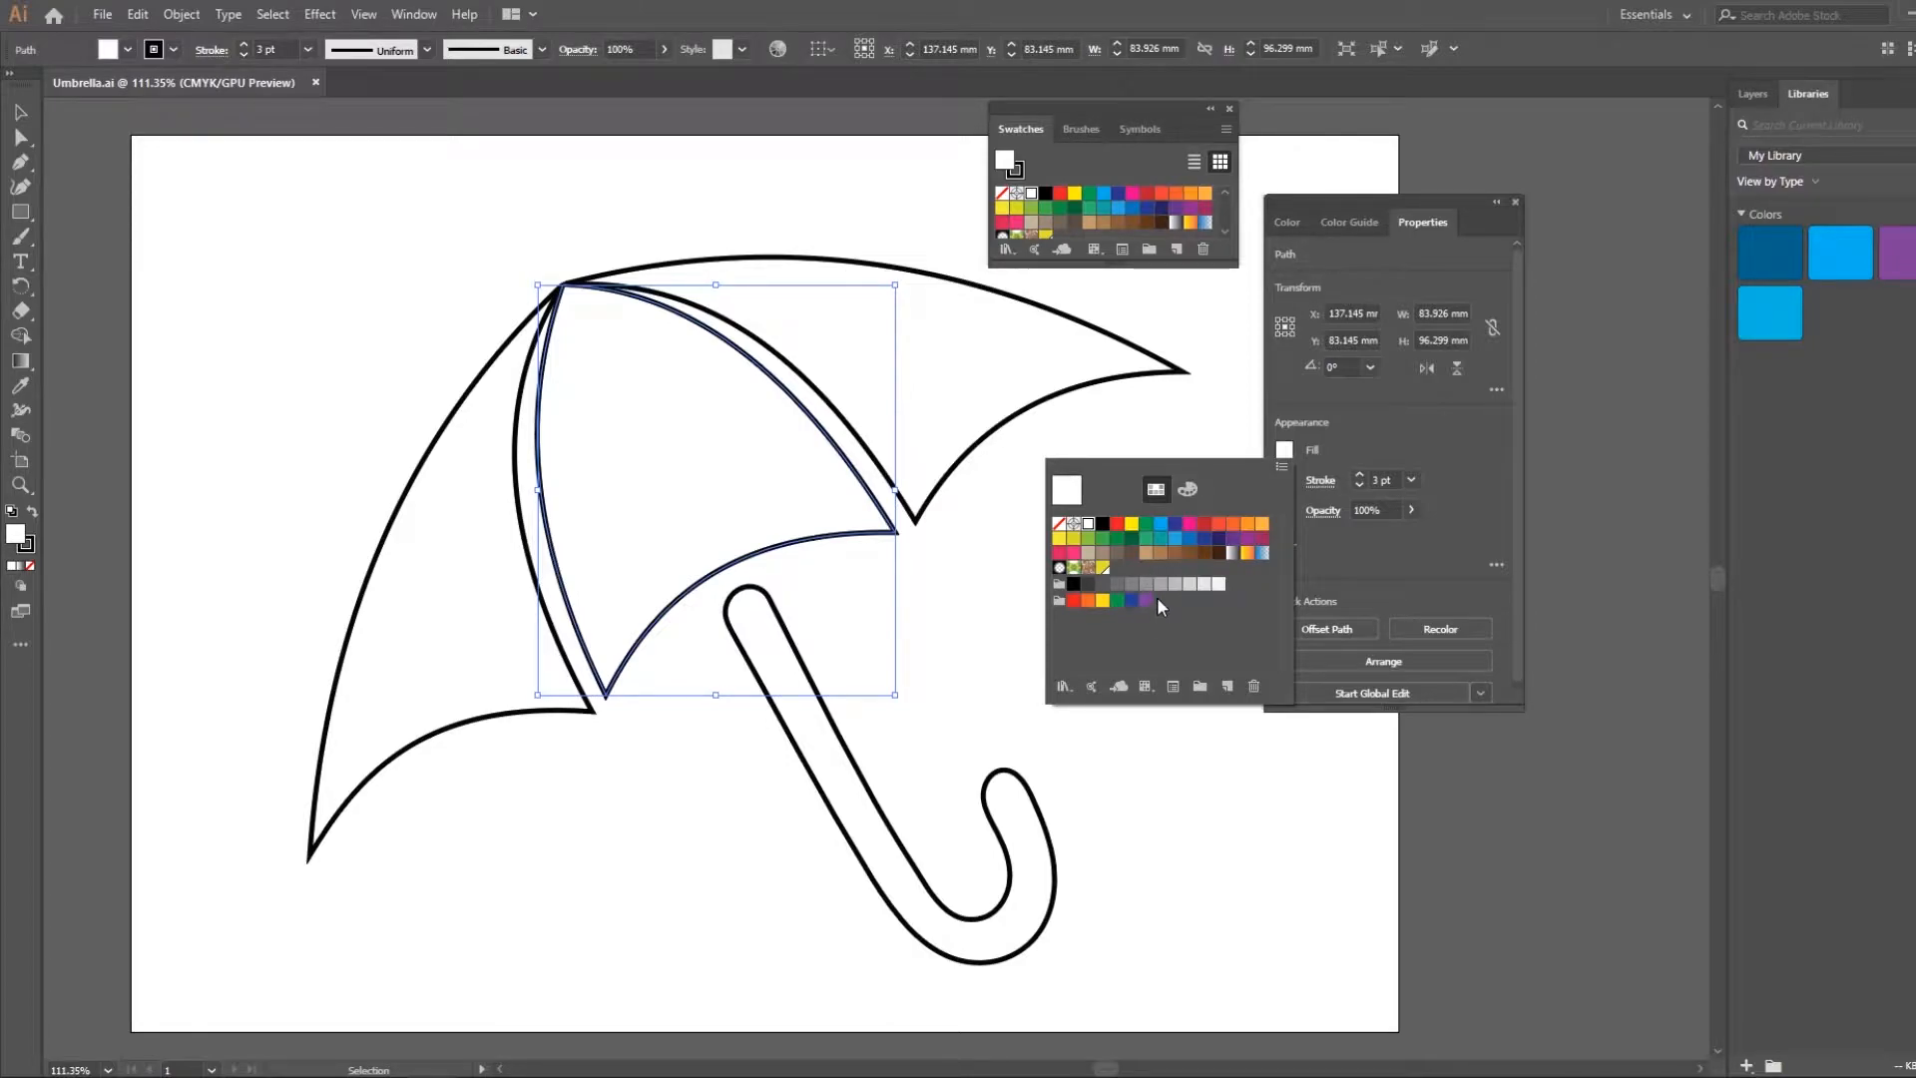
left_click(1190, 493)
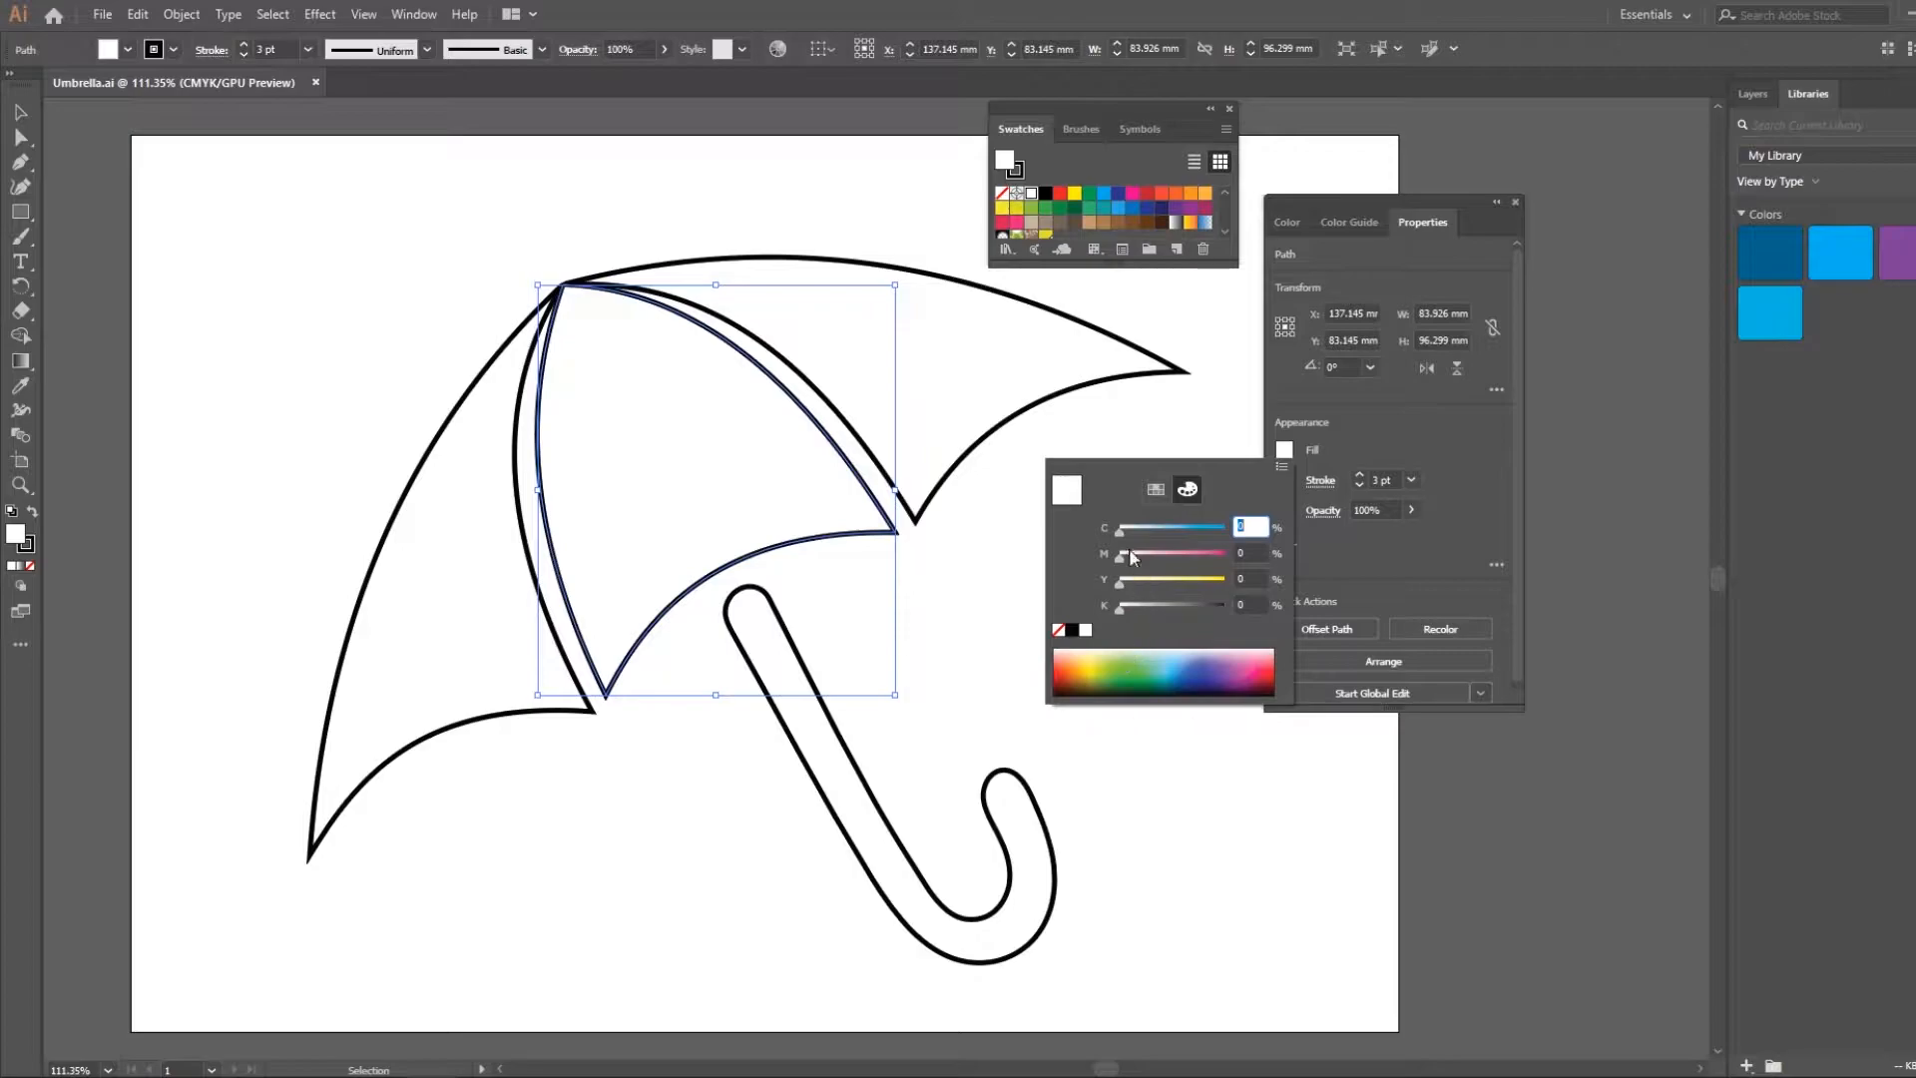
left_click_drag(1161, 543, 1210, 537)
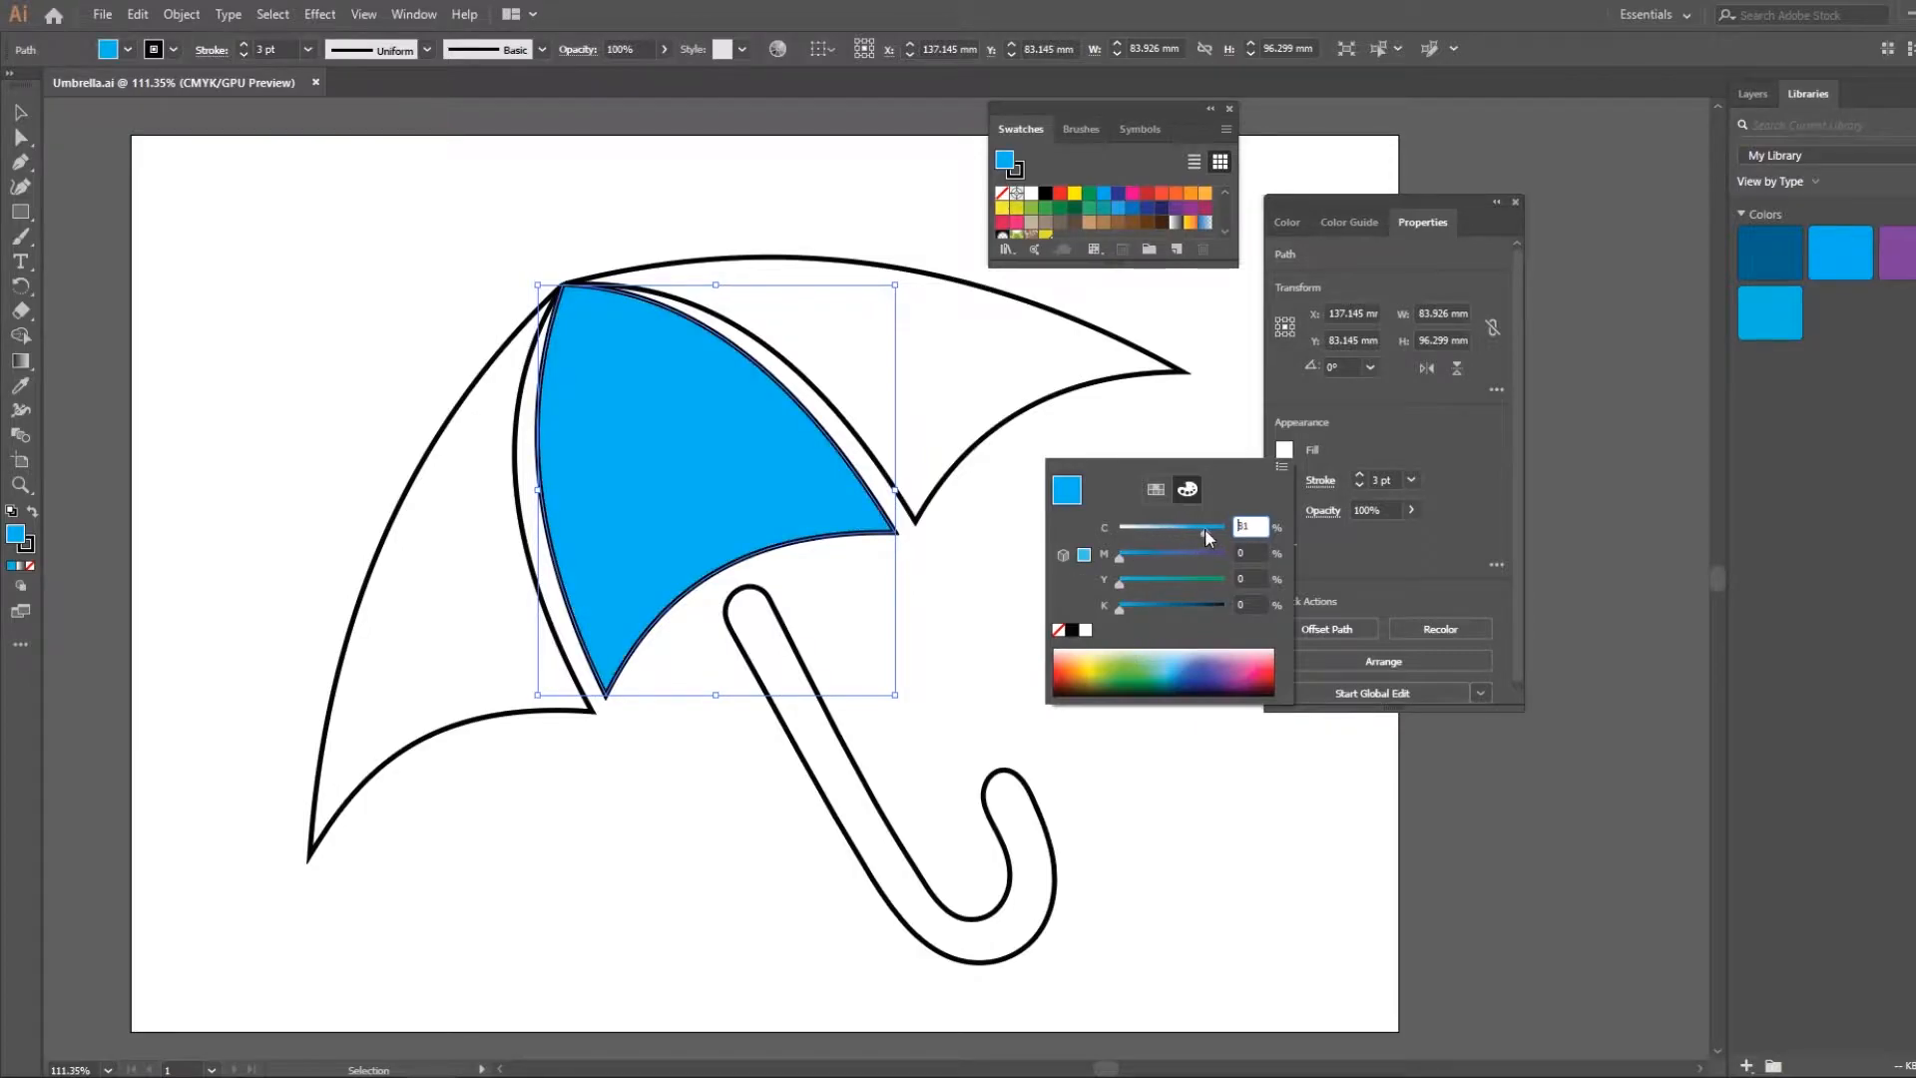
left_click_drag(1119, 605, 1174, 612)
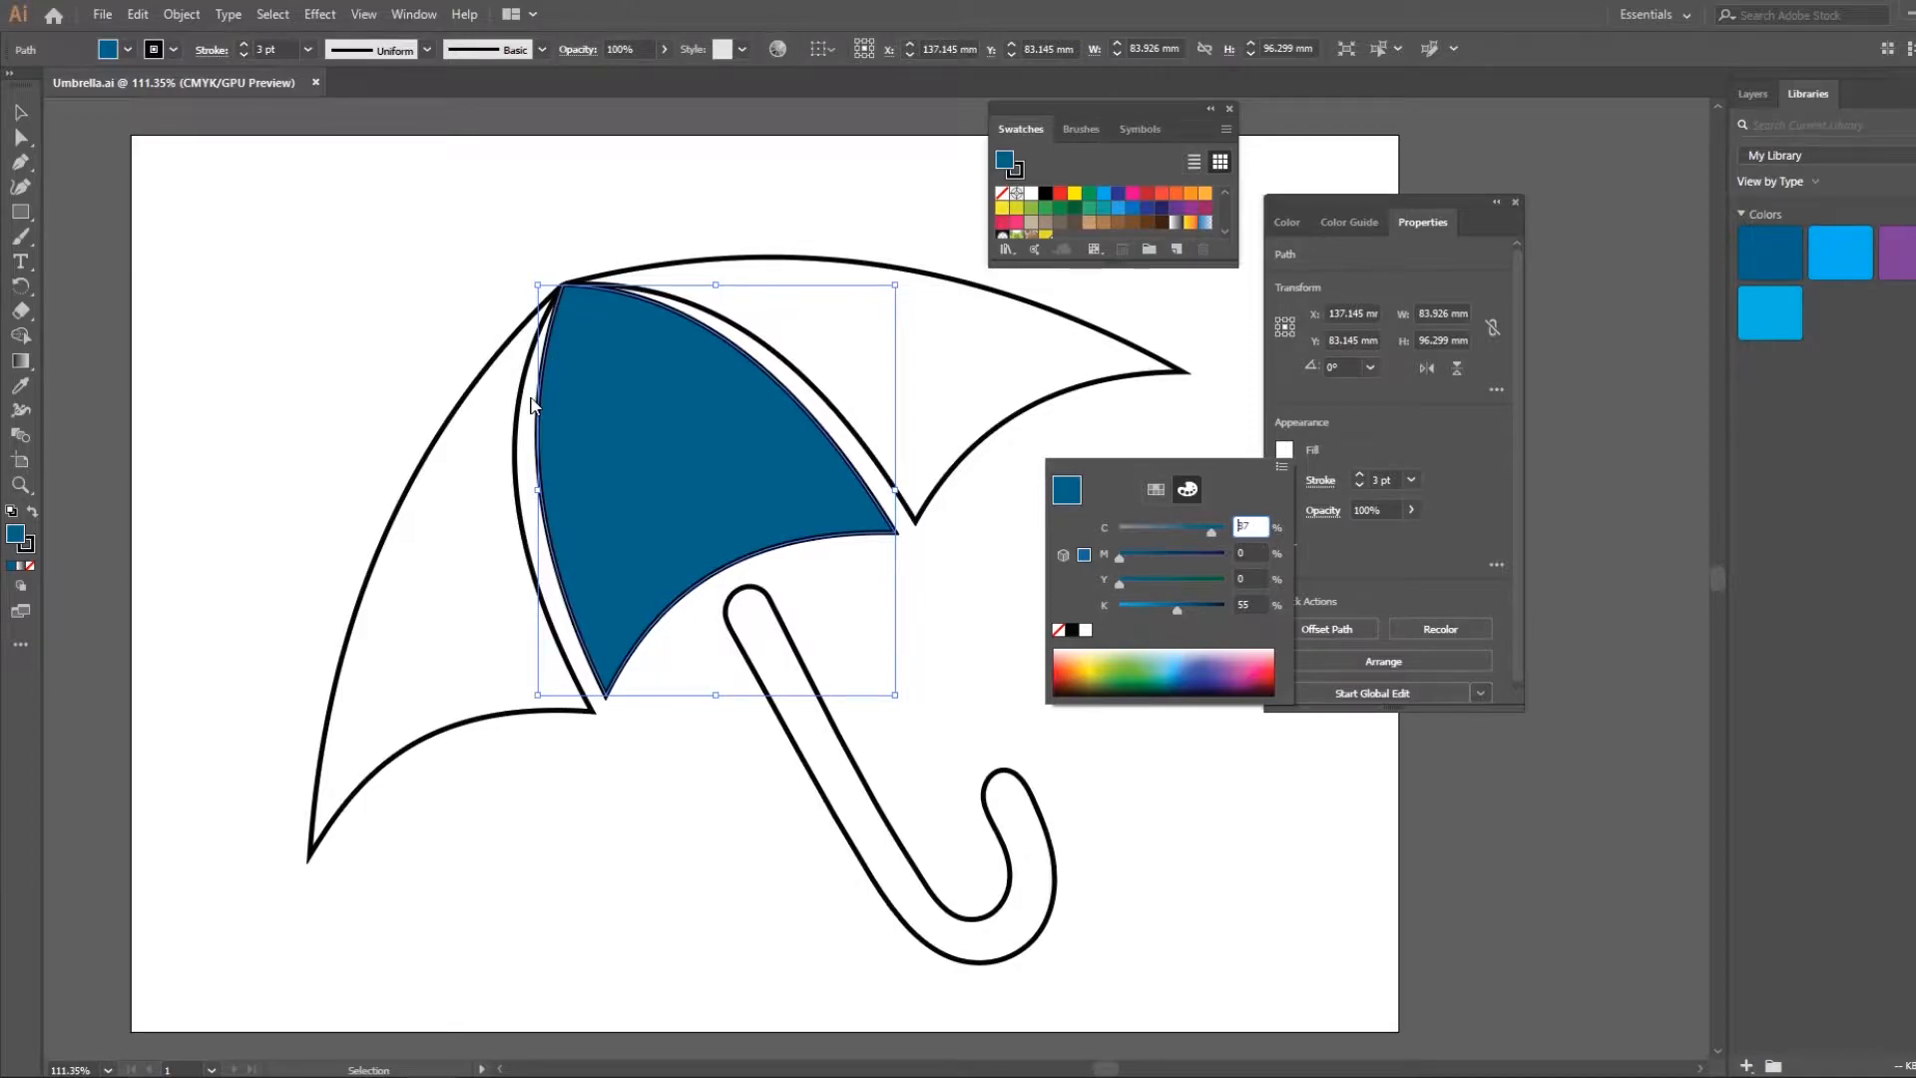
Save the dark blue fill as a global process swatch named "Unbrella 1" in My Library and enlarge the Swatches panel
left_click(1160, 490)
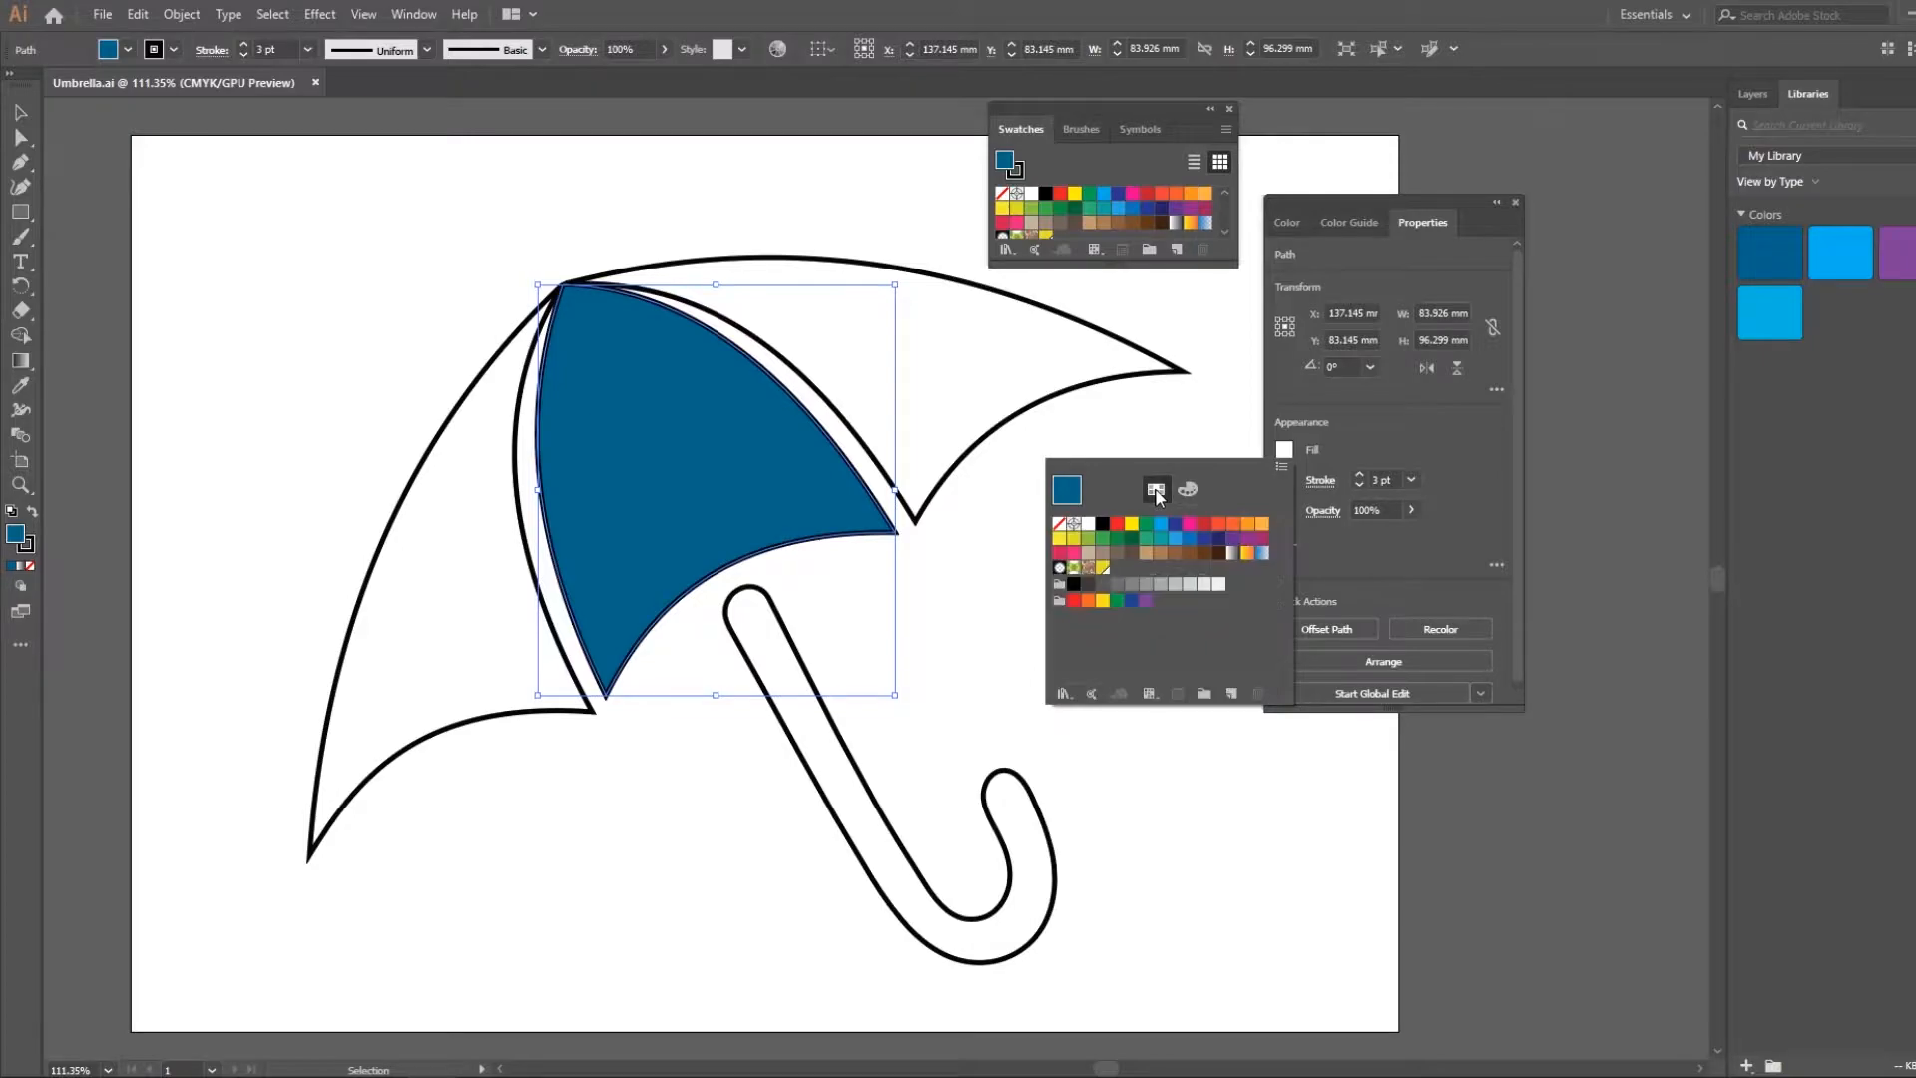
left_click(1232, 695)
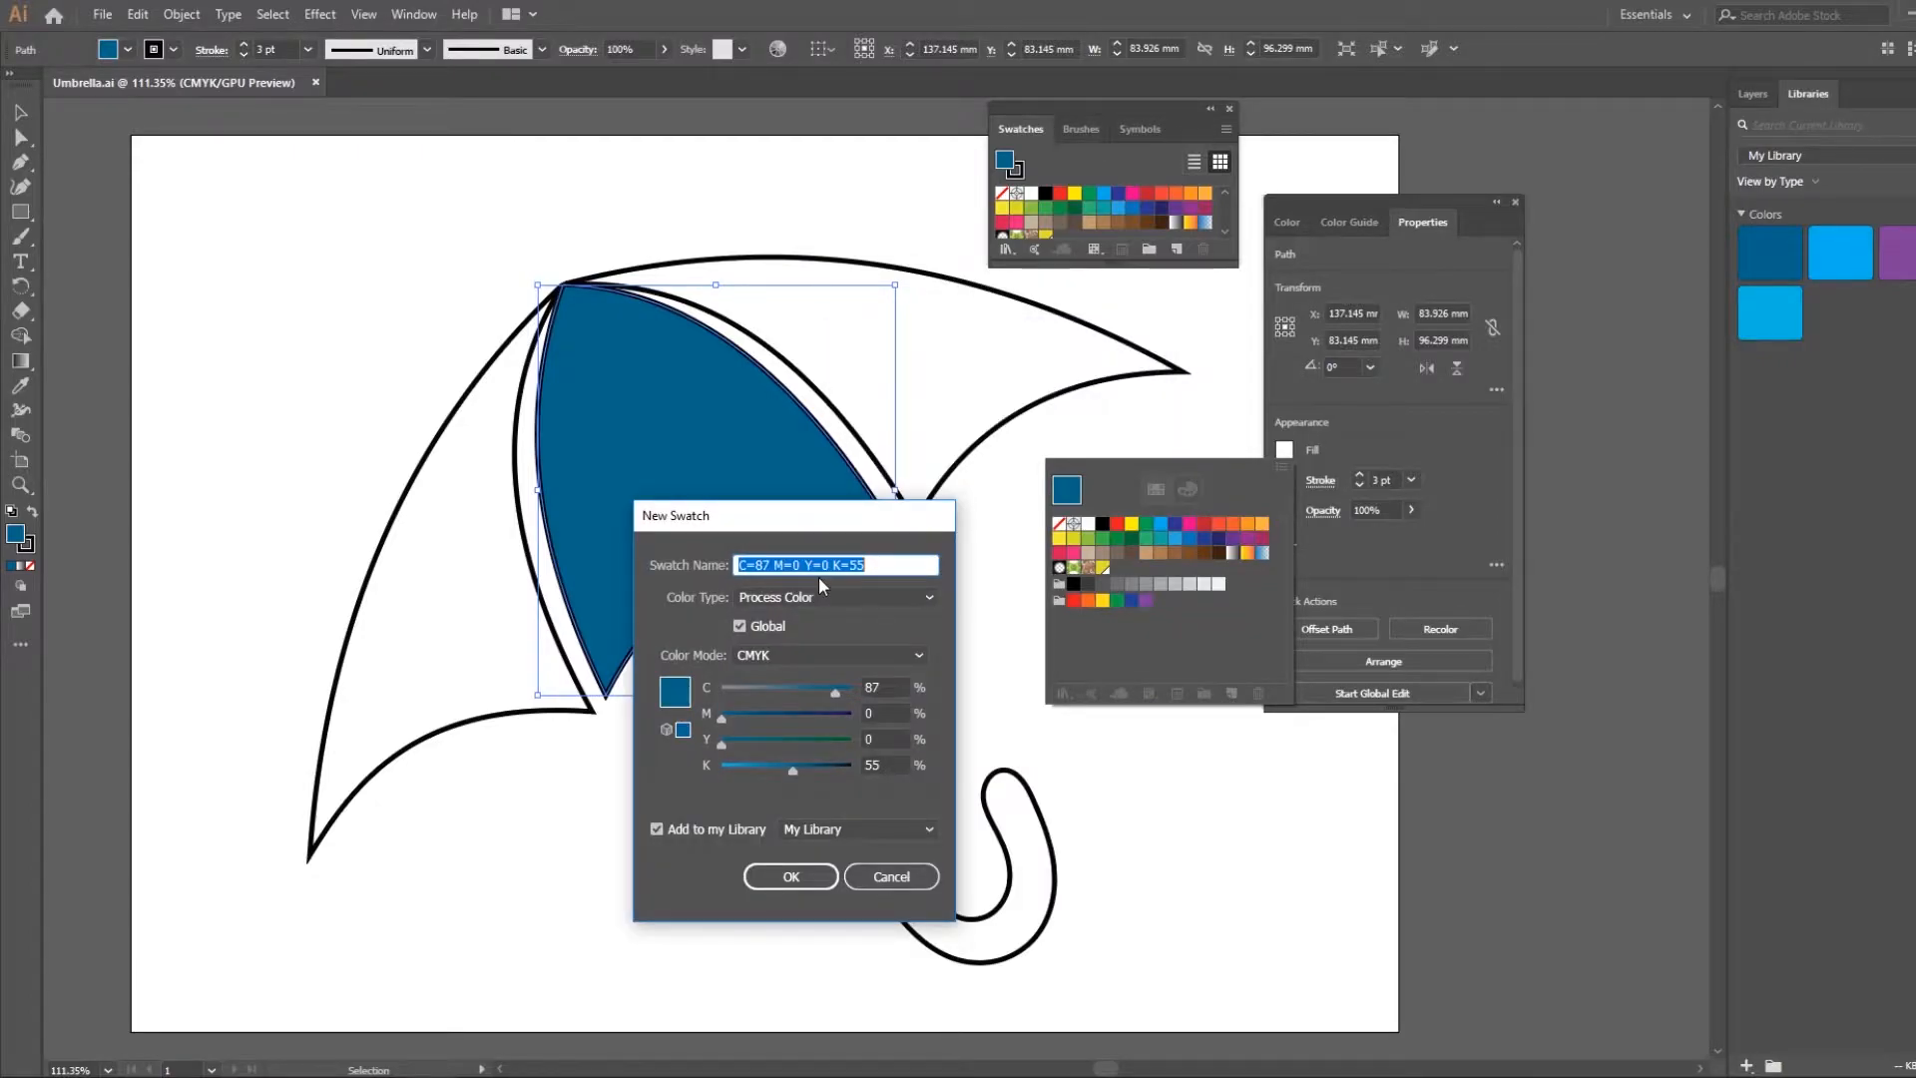
type("Unbrella")
left_click(790, 877)
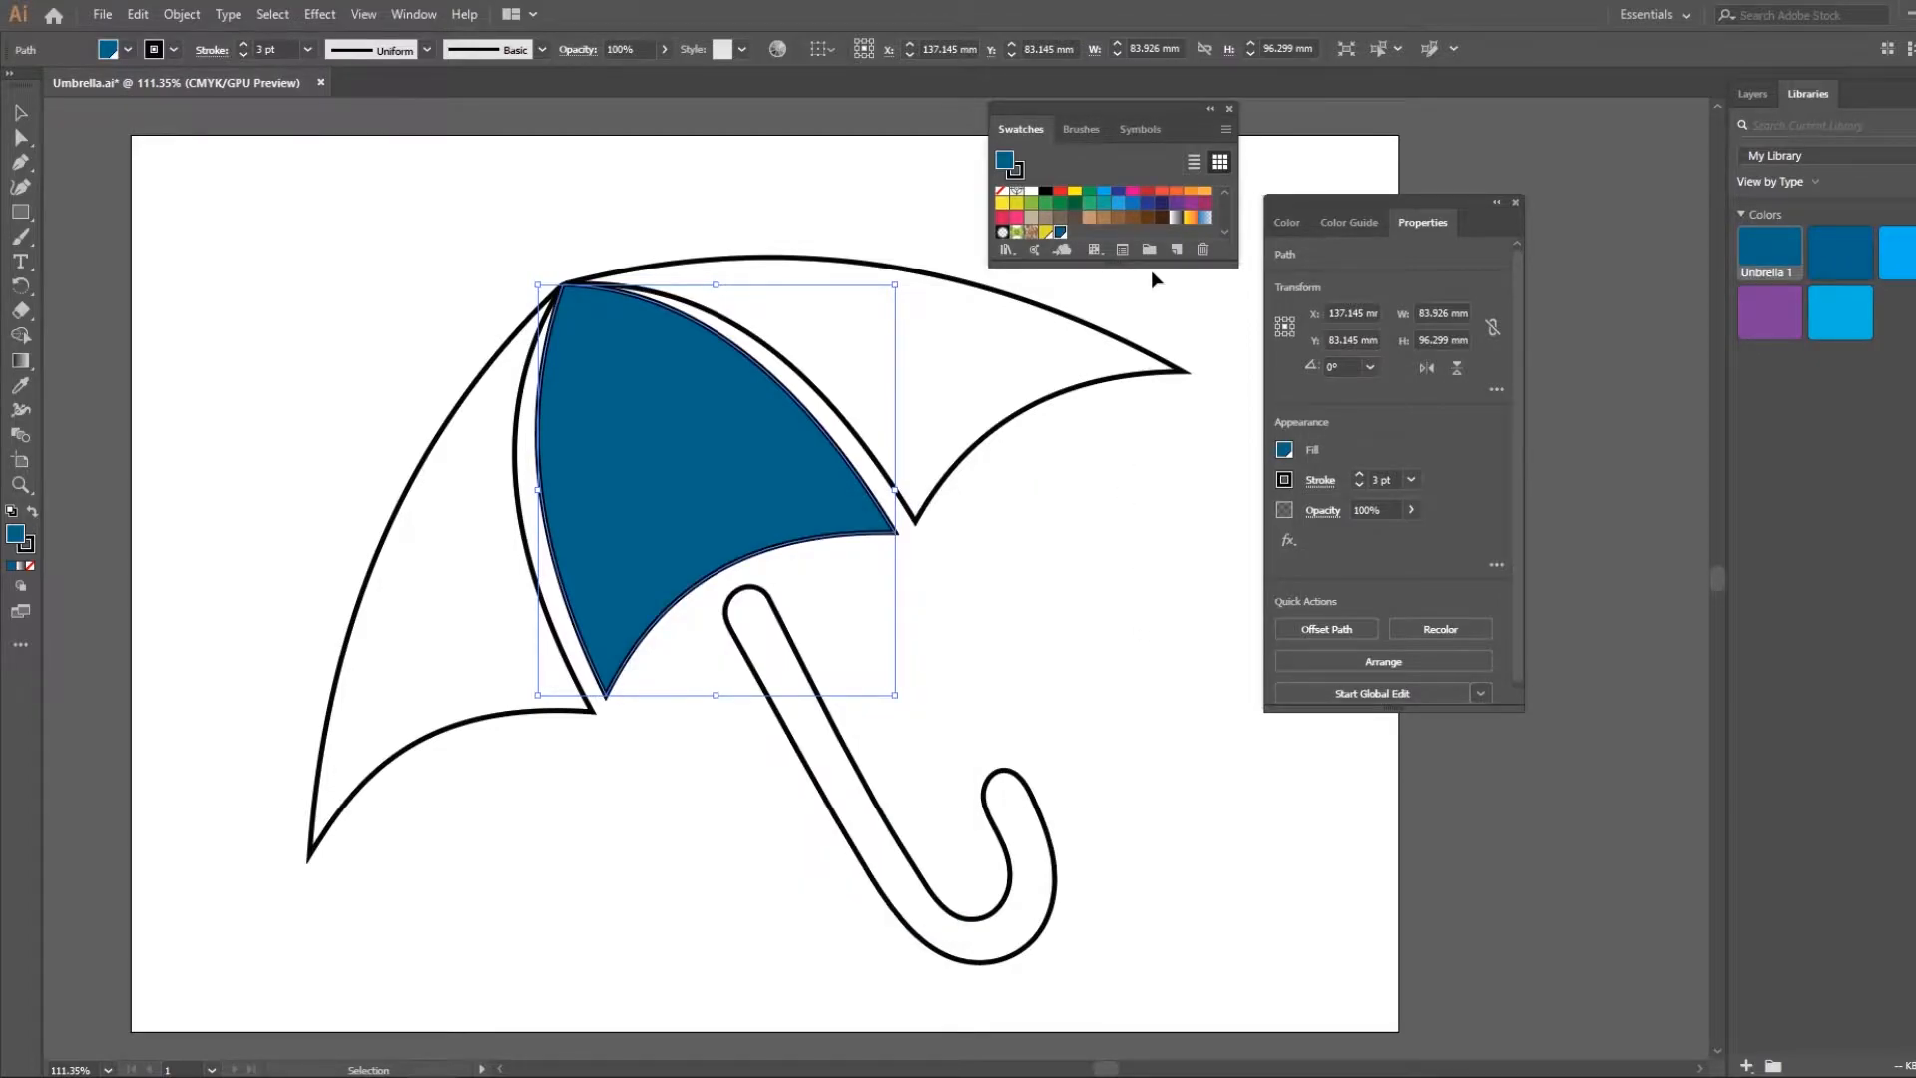
left_click_drag(1152, 269, 1128, 358)
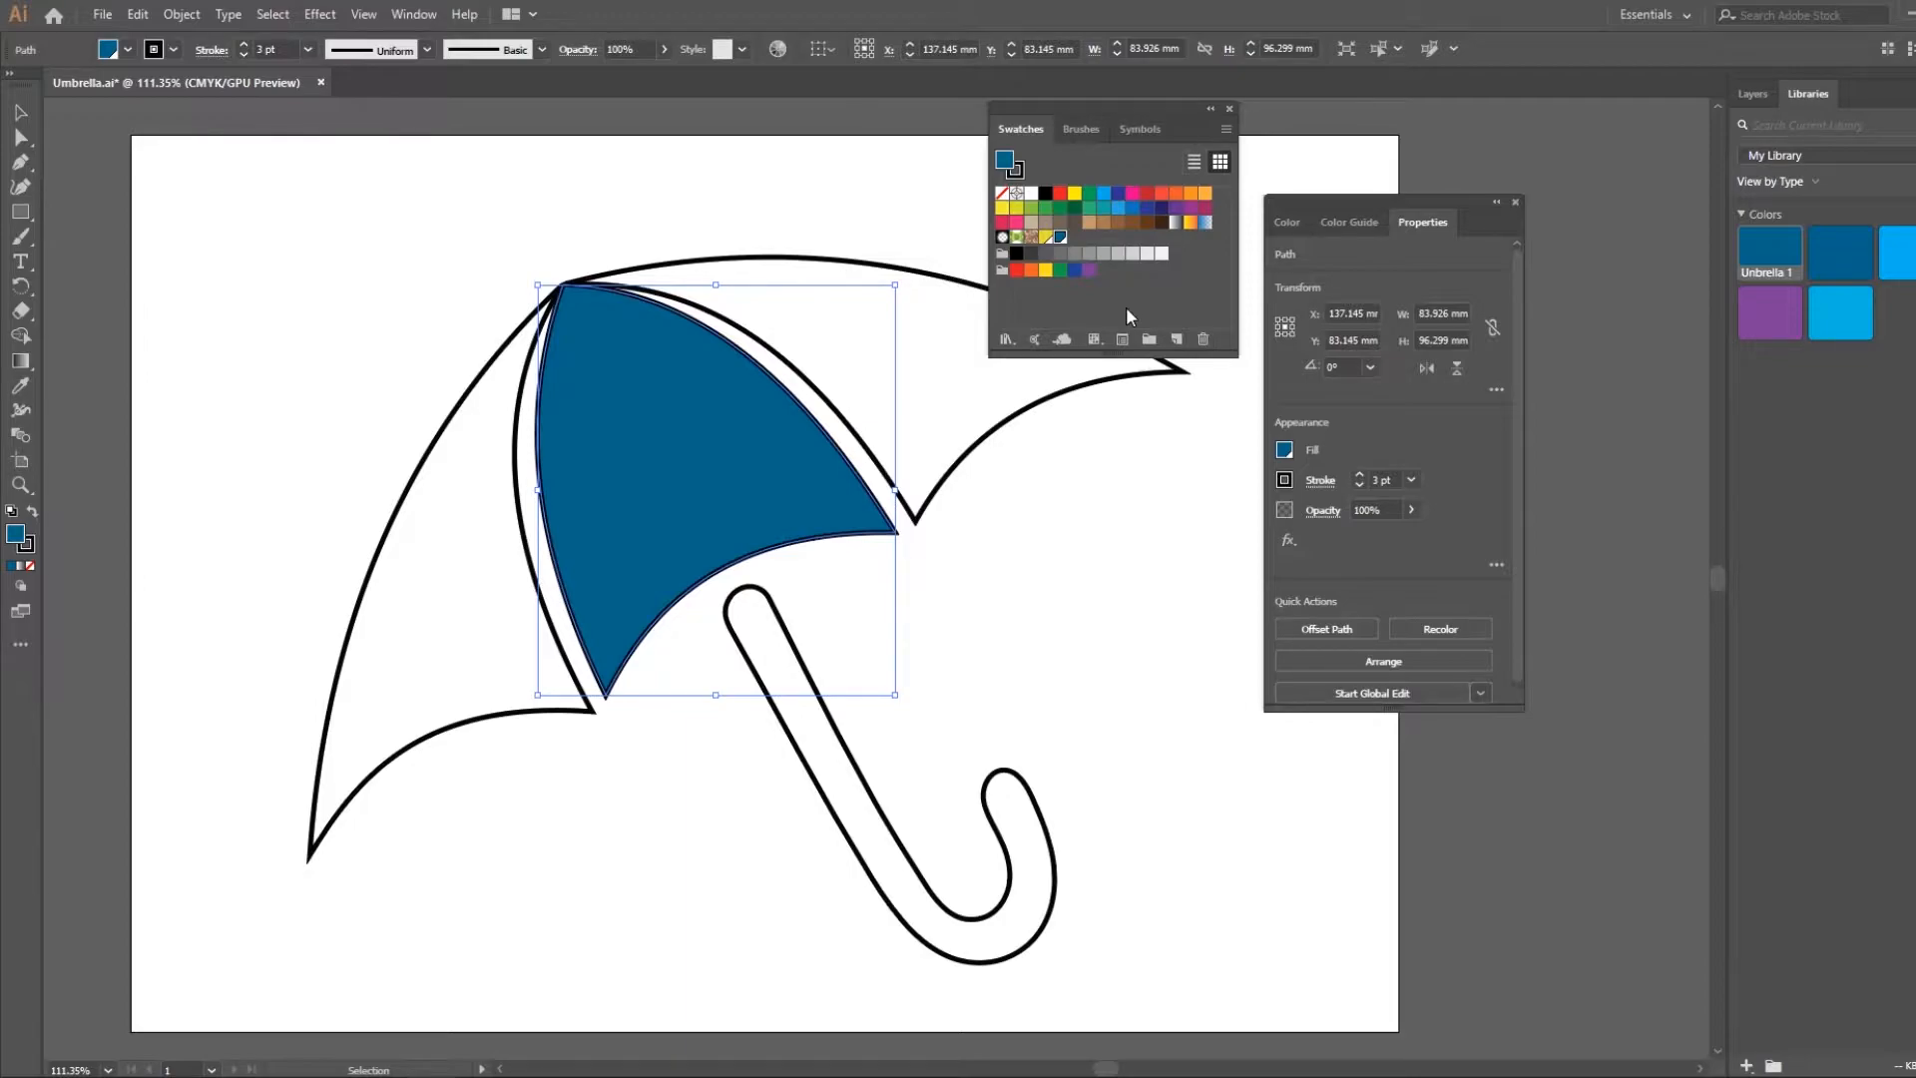
left_click(1050, 555)
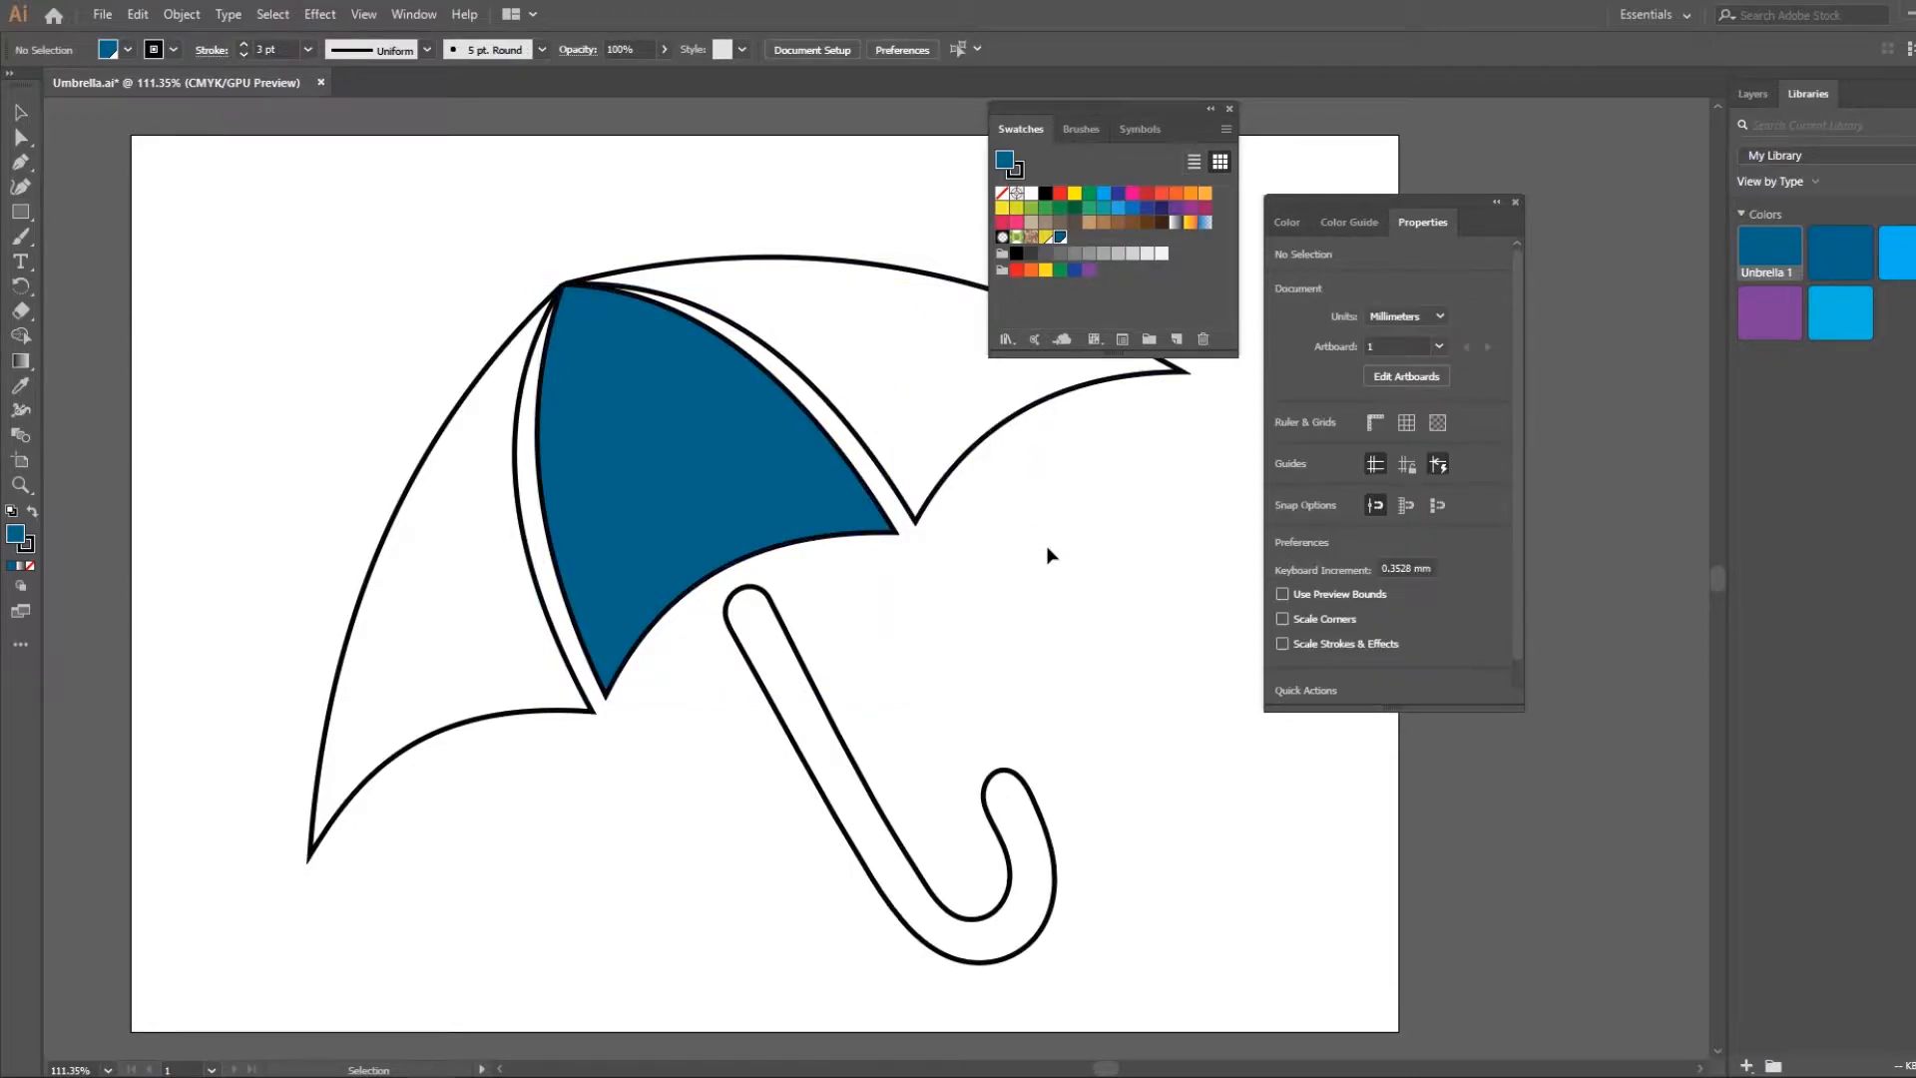
Fill both outer canopy sections with the Unbrella 1 swatch and lower its tint to a medium blue
left_click(903, 469)
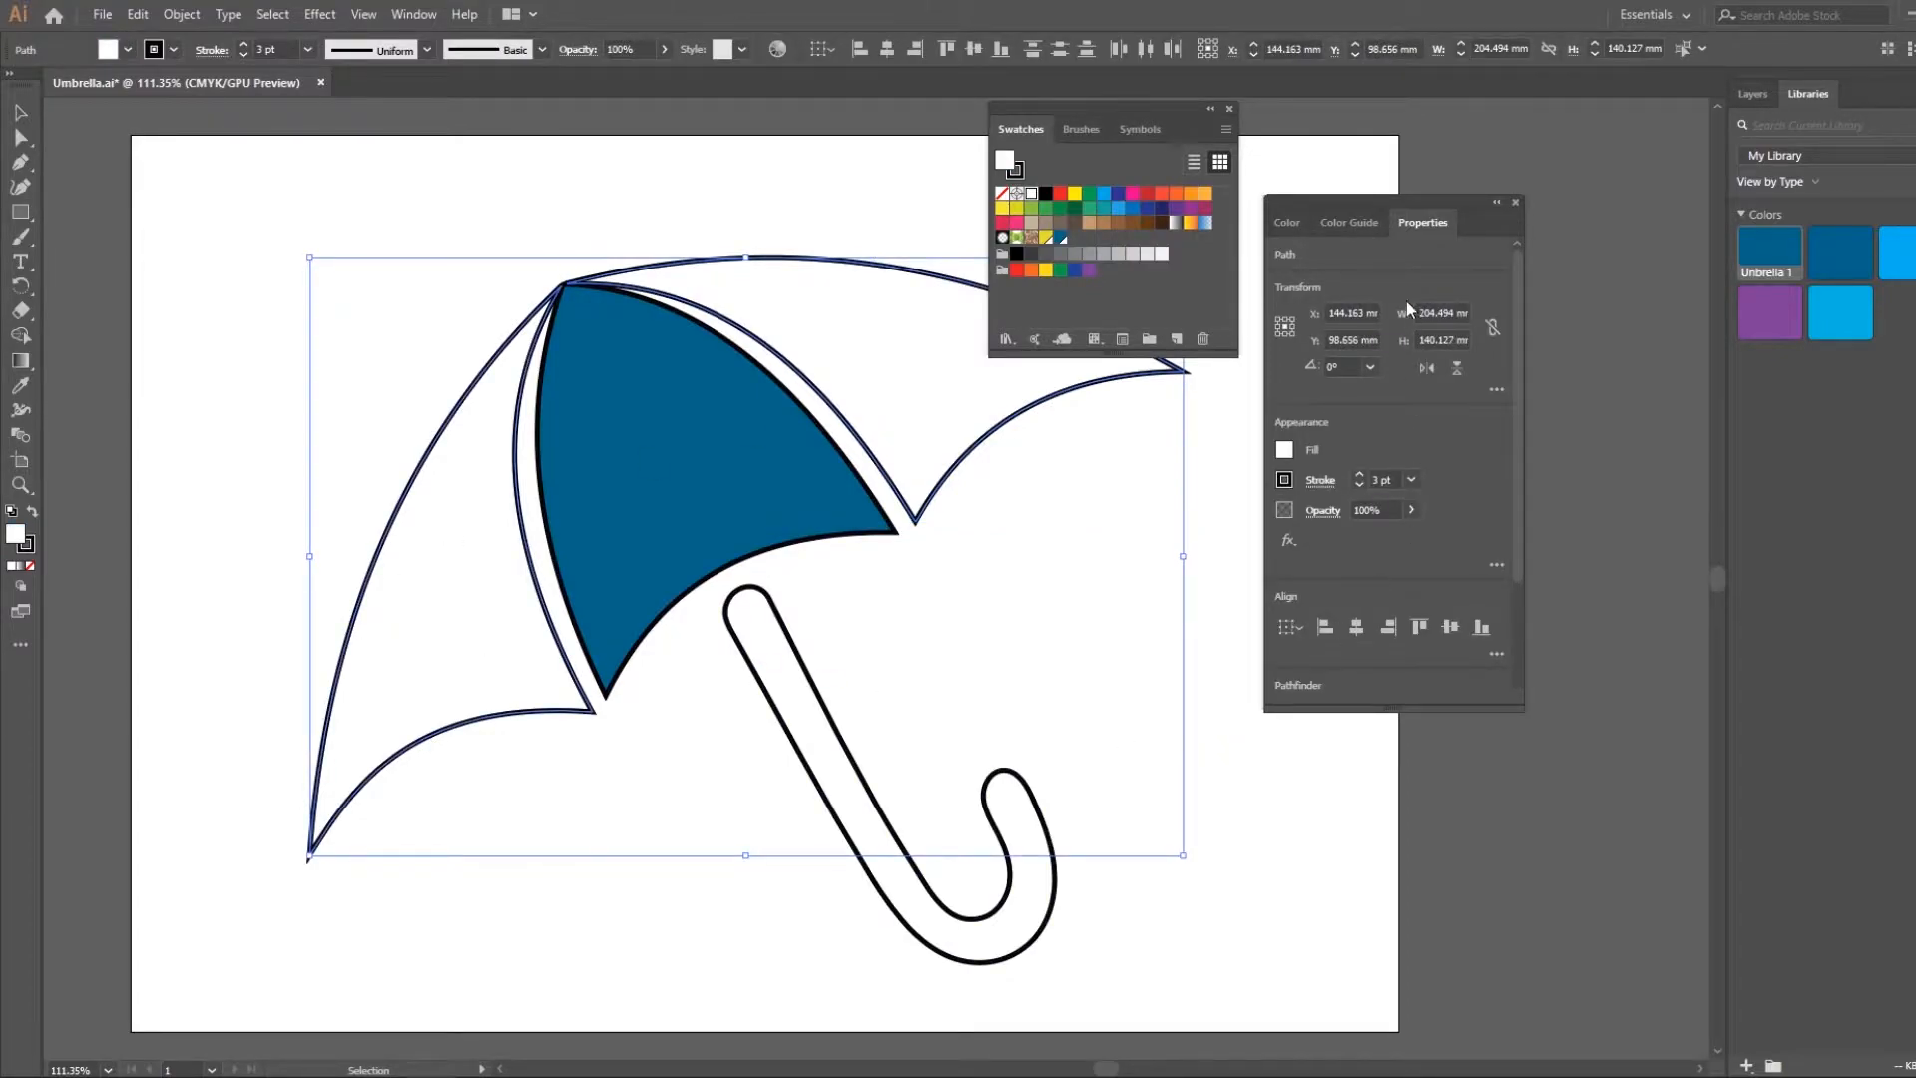
left_click(1285, 454)
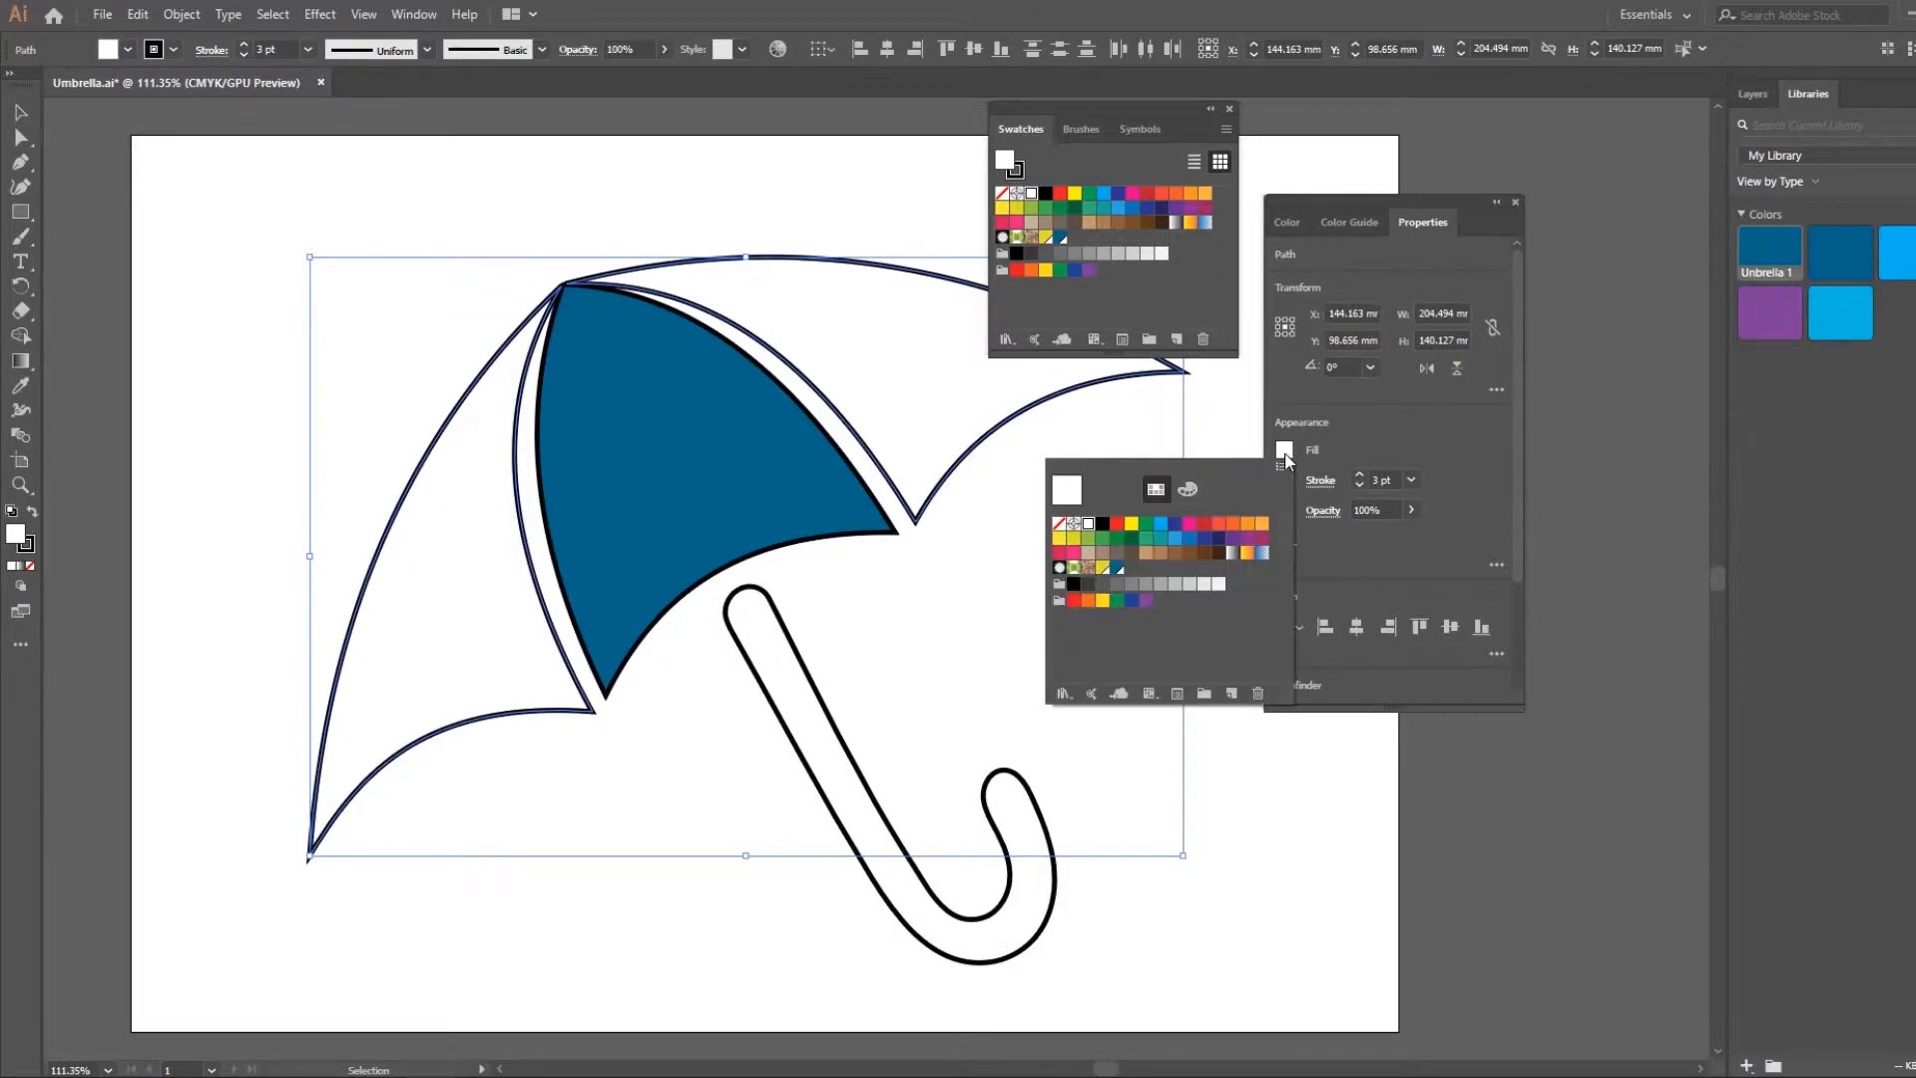
left_click(1118, 571)
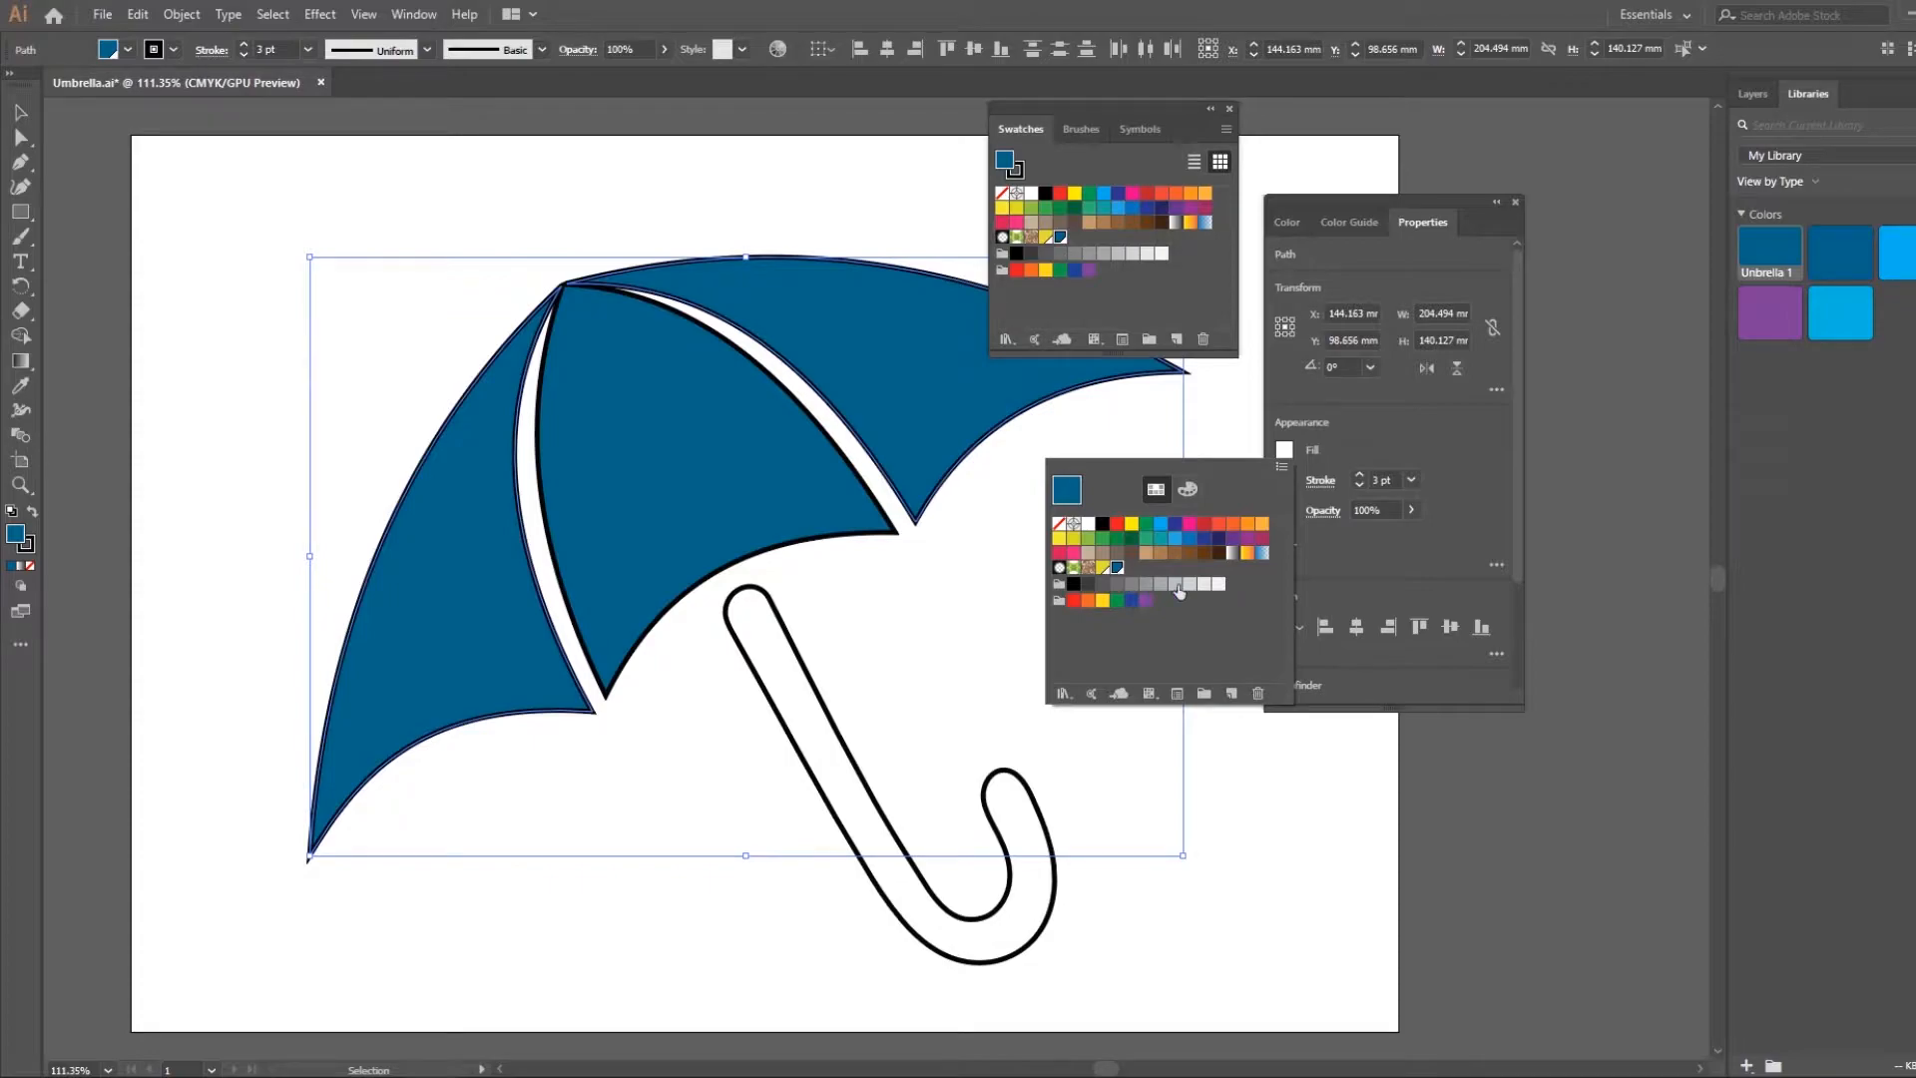
left_click(1188, 489)
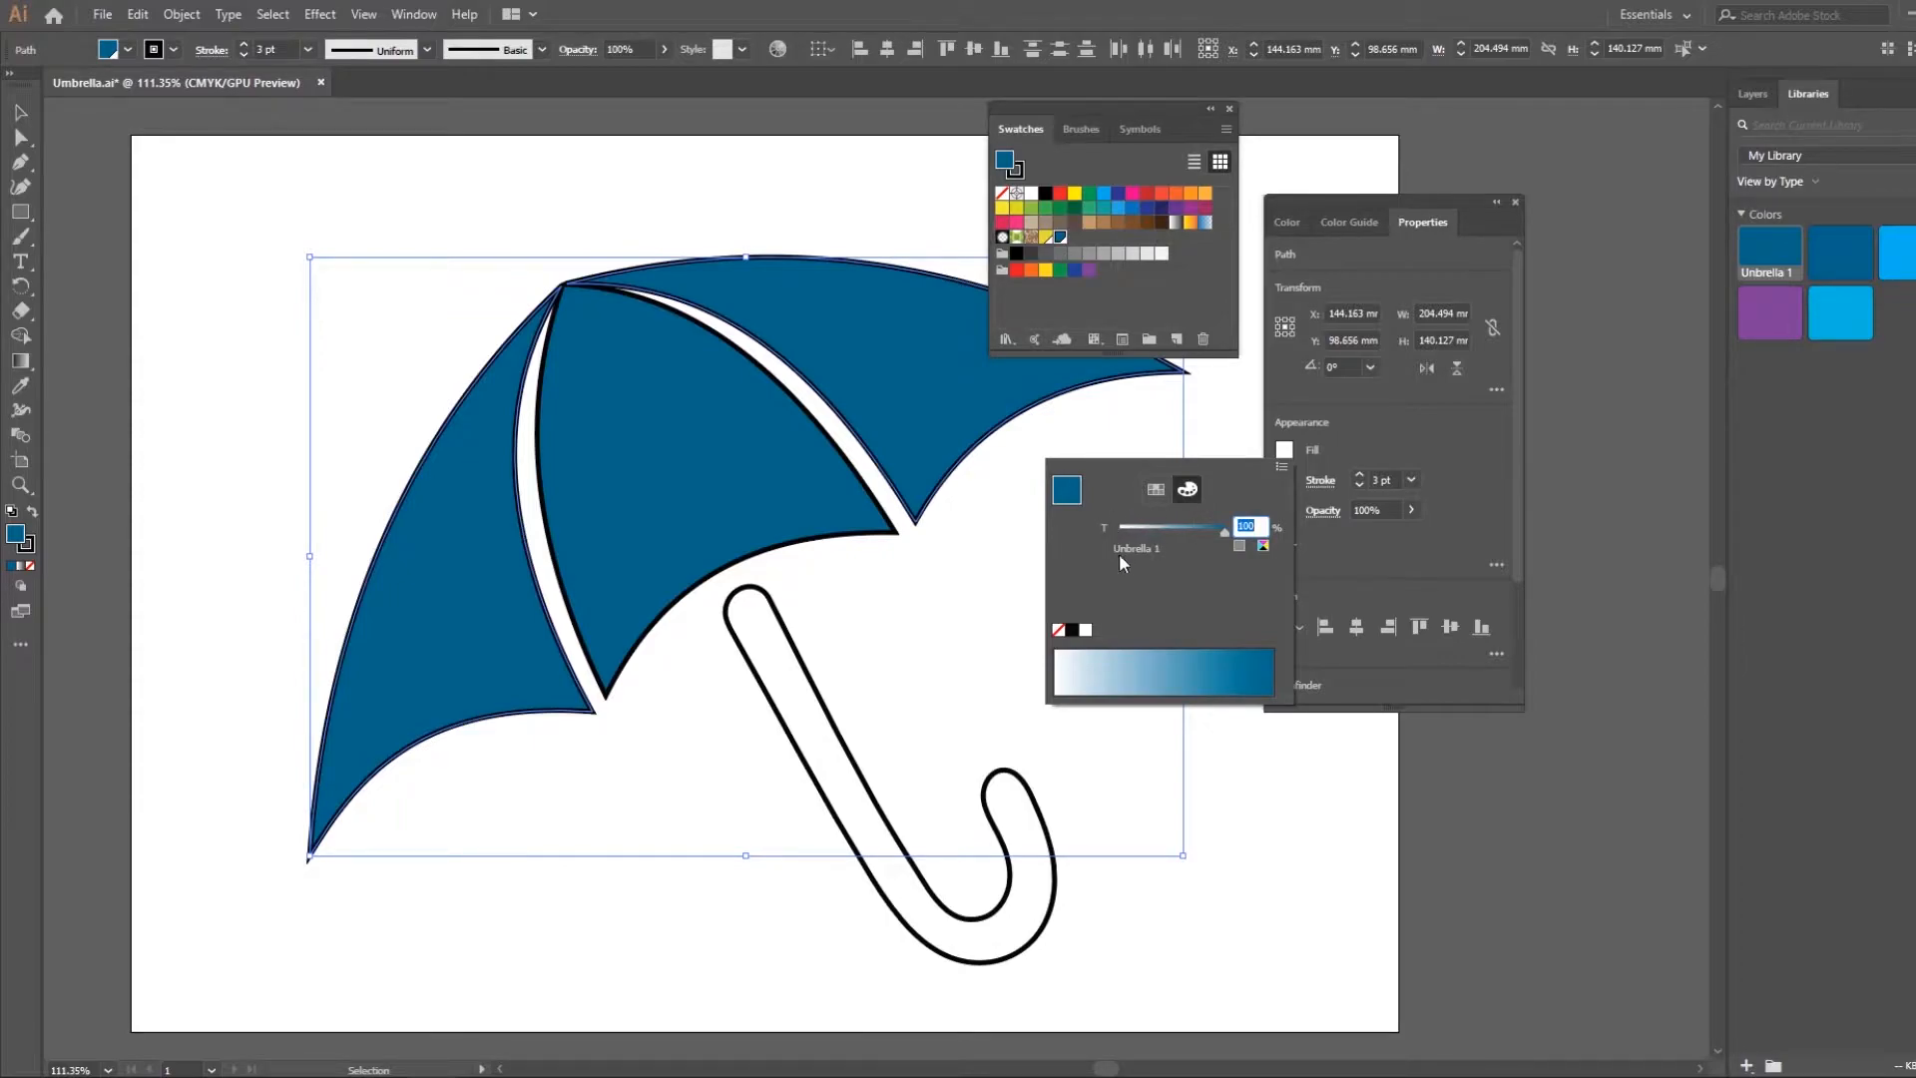
left_click_drag(1209, 524, 1152, 529)
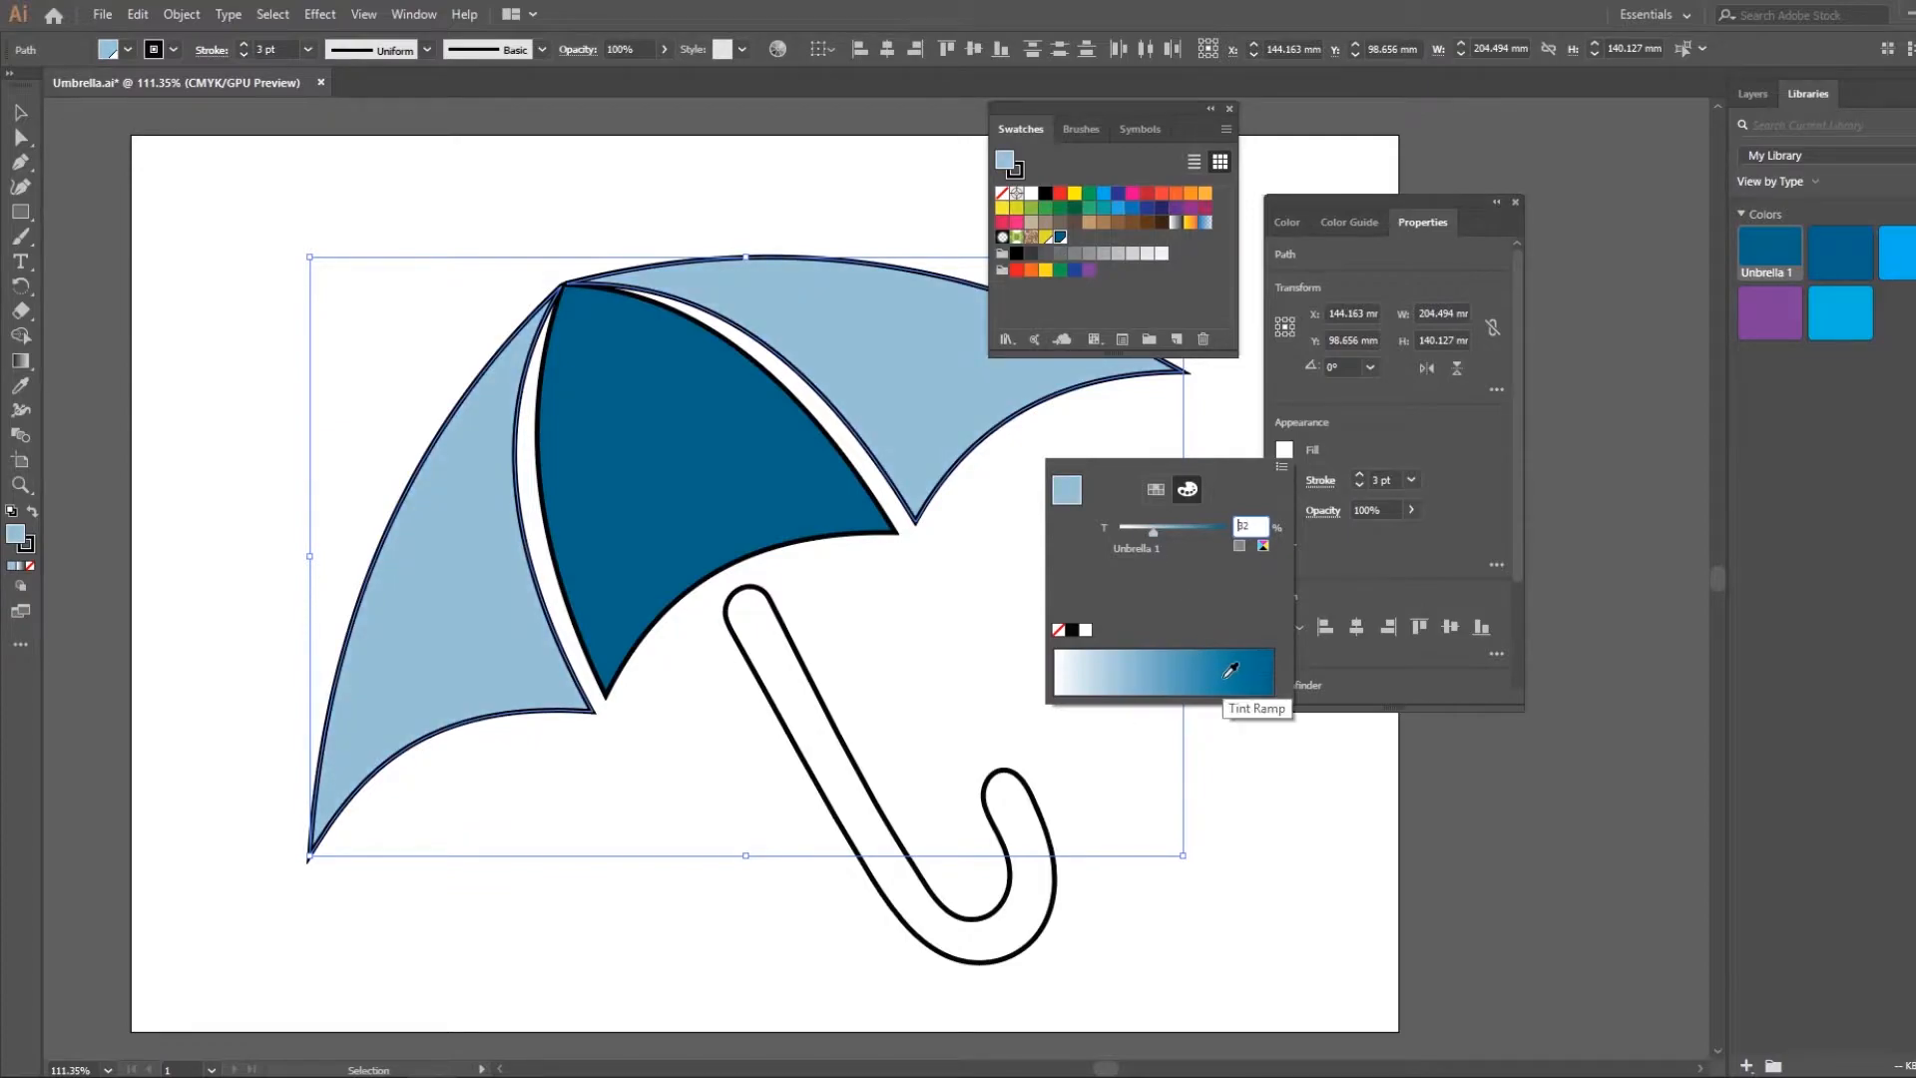
left_click_drag(1152, 531, 1193, 537)
left_click(1341, 768)
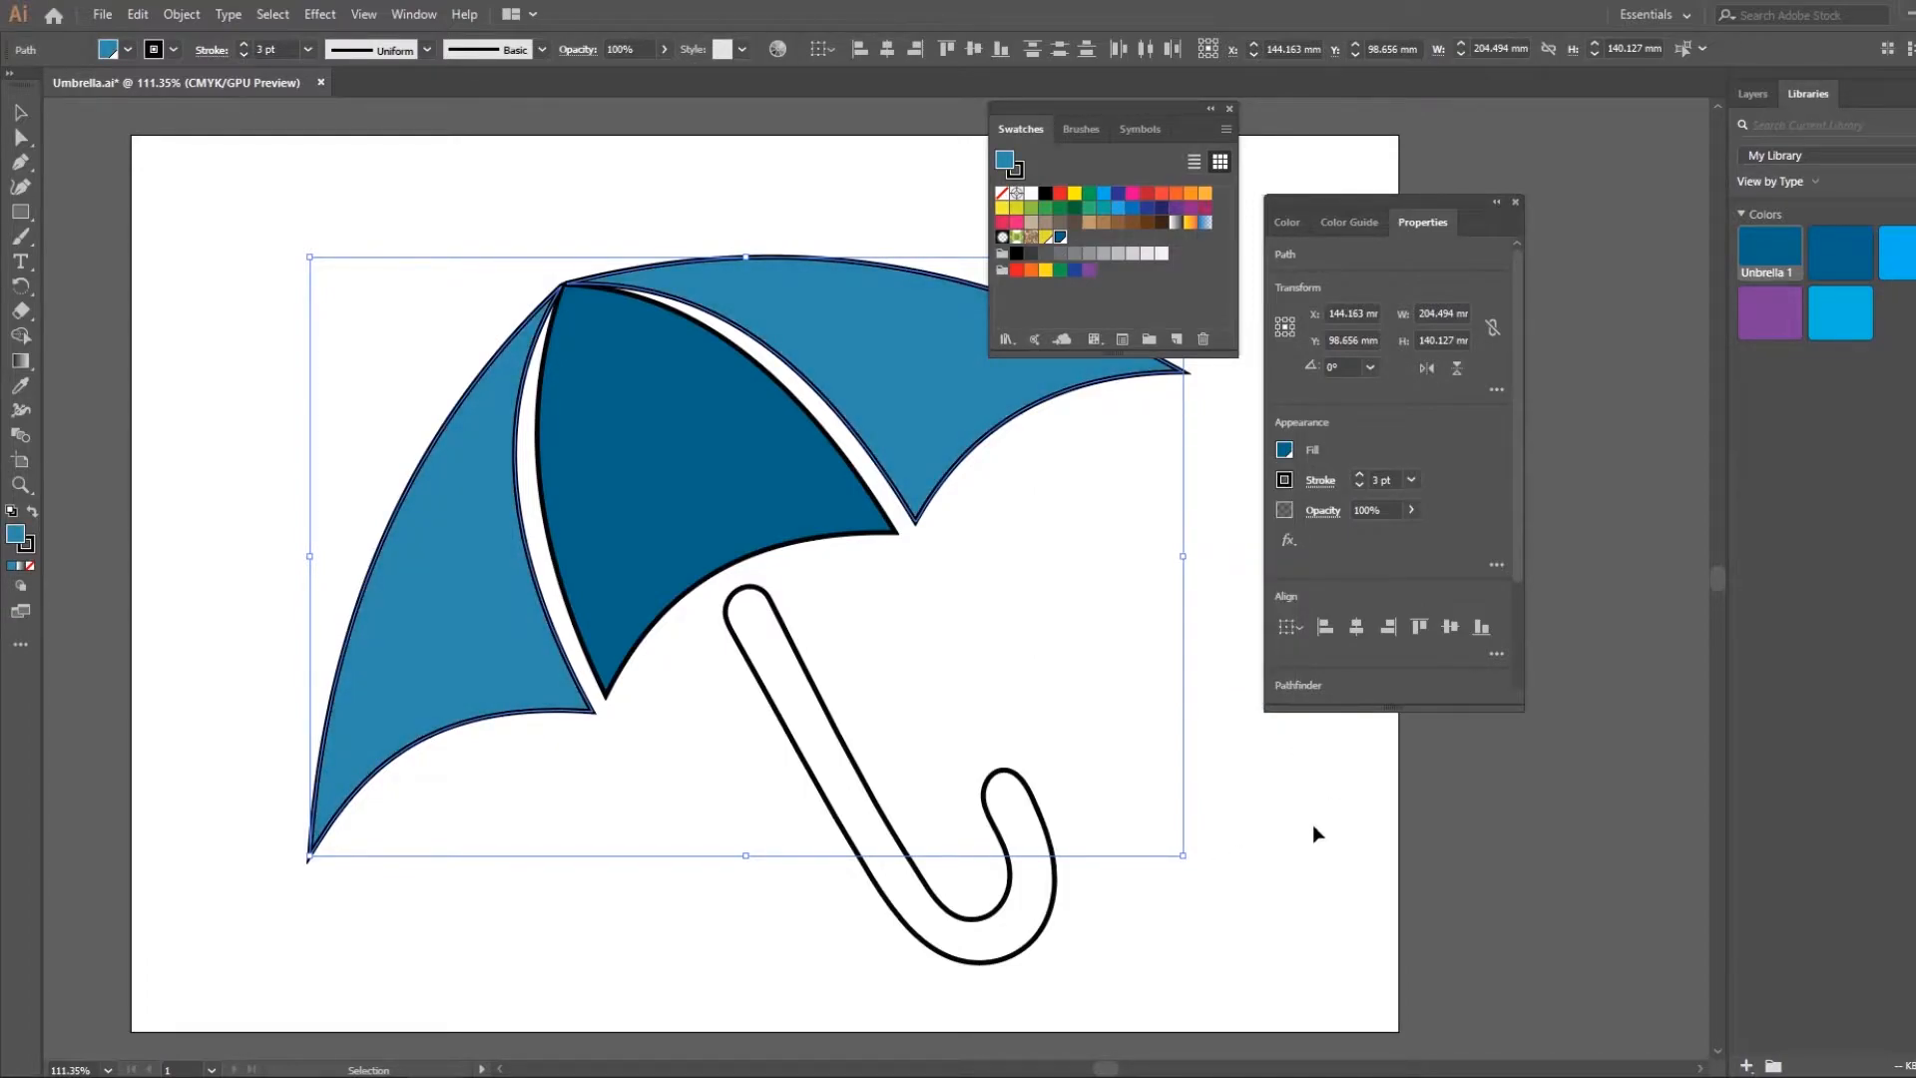
left_click(1146, 868)
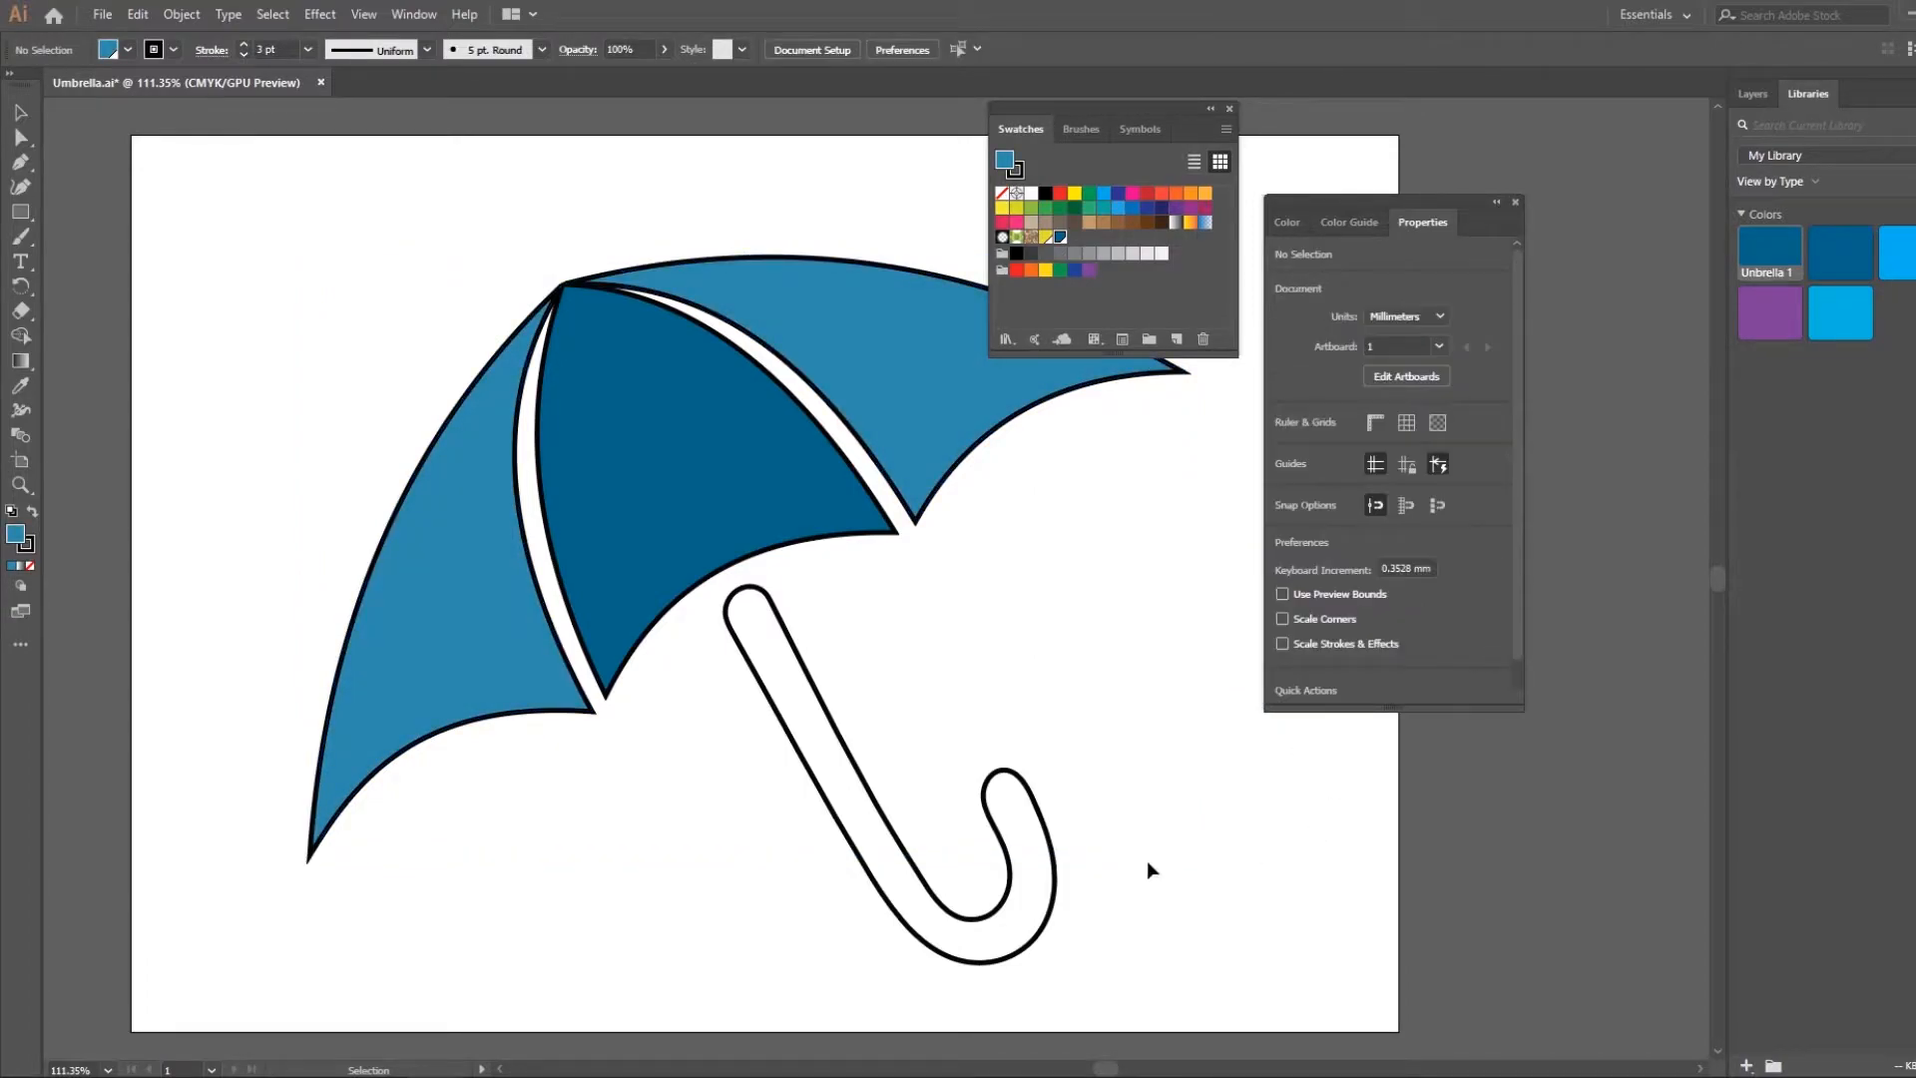
Fill the umbrella handle with the Unbrella 1 swatch and reduce its tint to a very pale blue
left_click(894, 899)
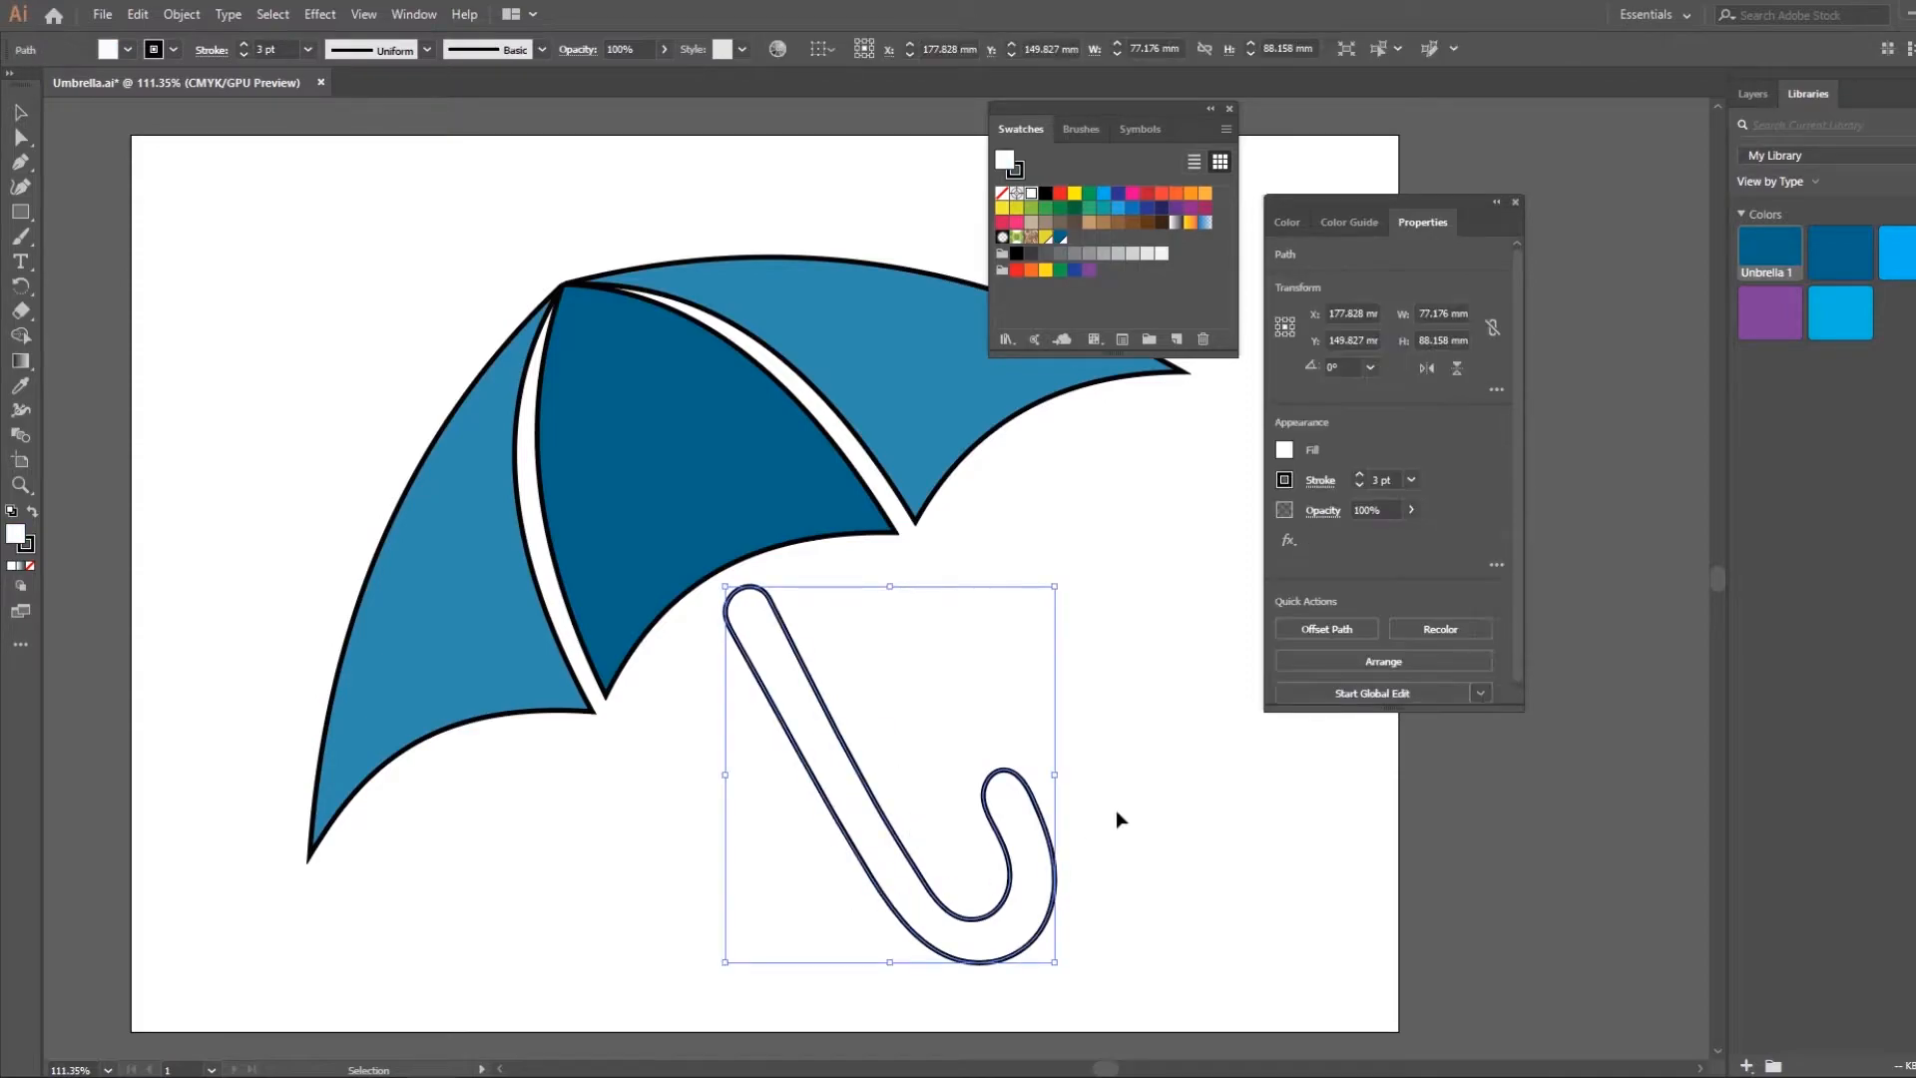
left_click(1287, 450)
left_click(1155, 490)
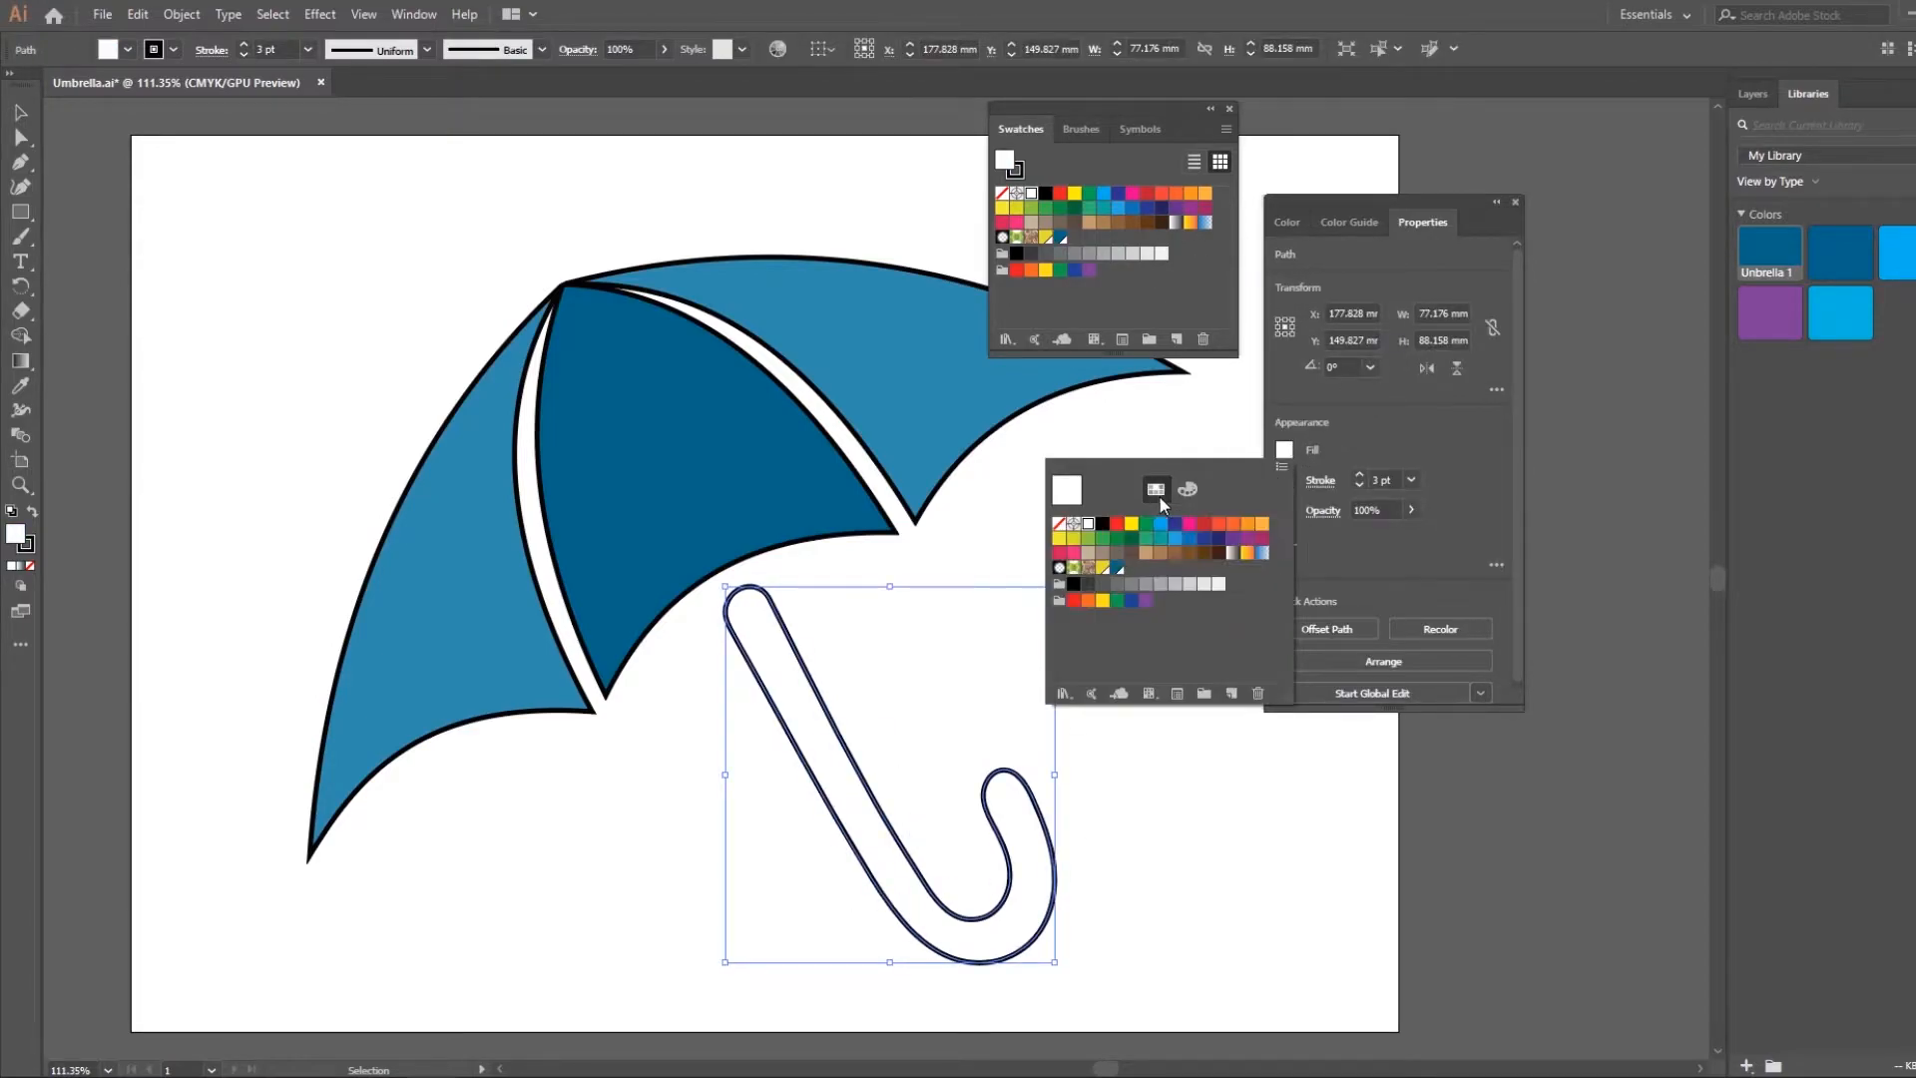
left_click(1120, 568)
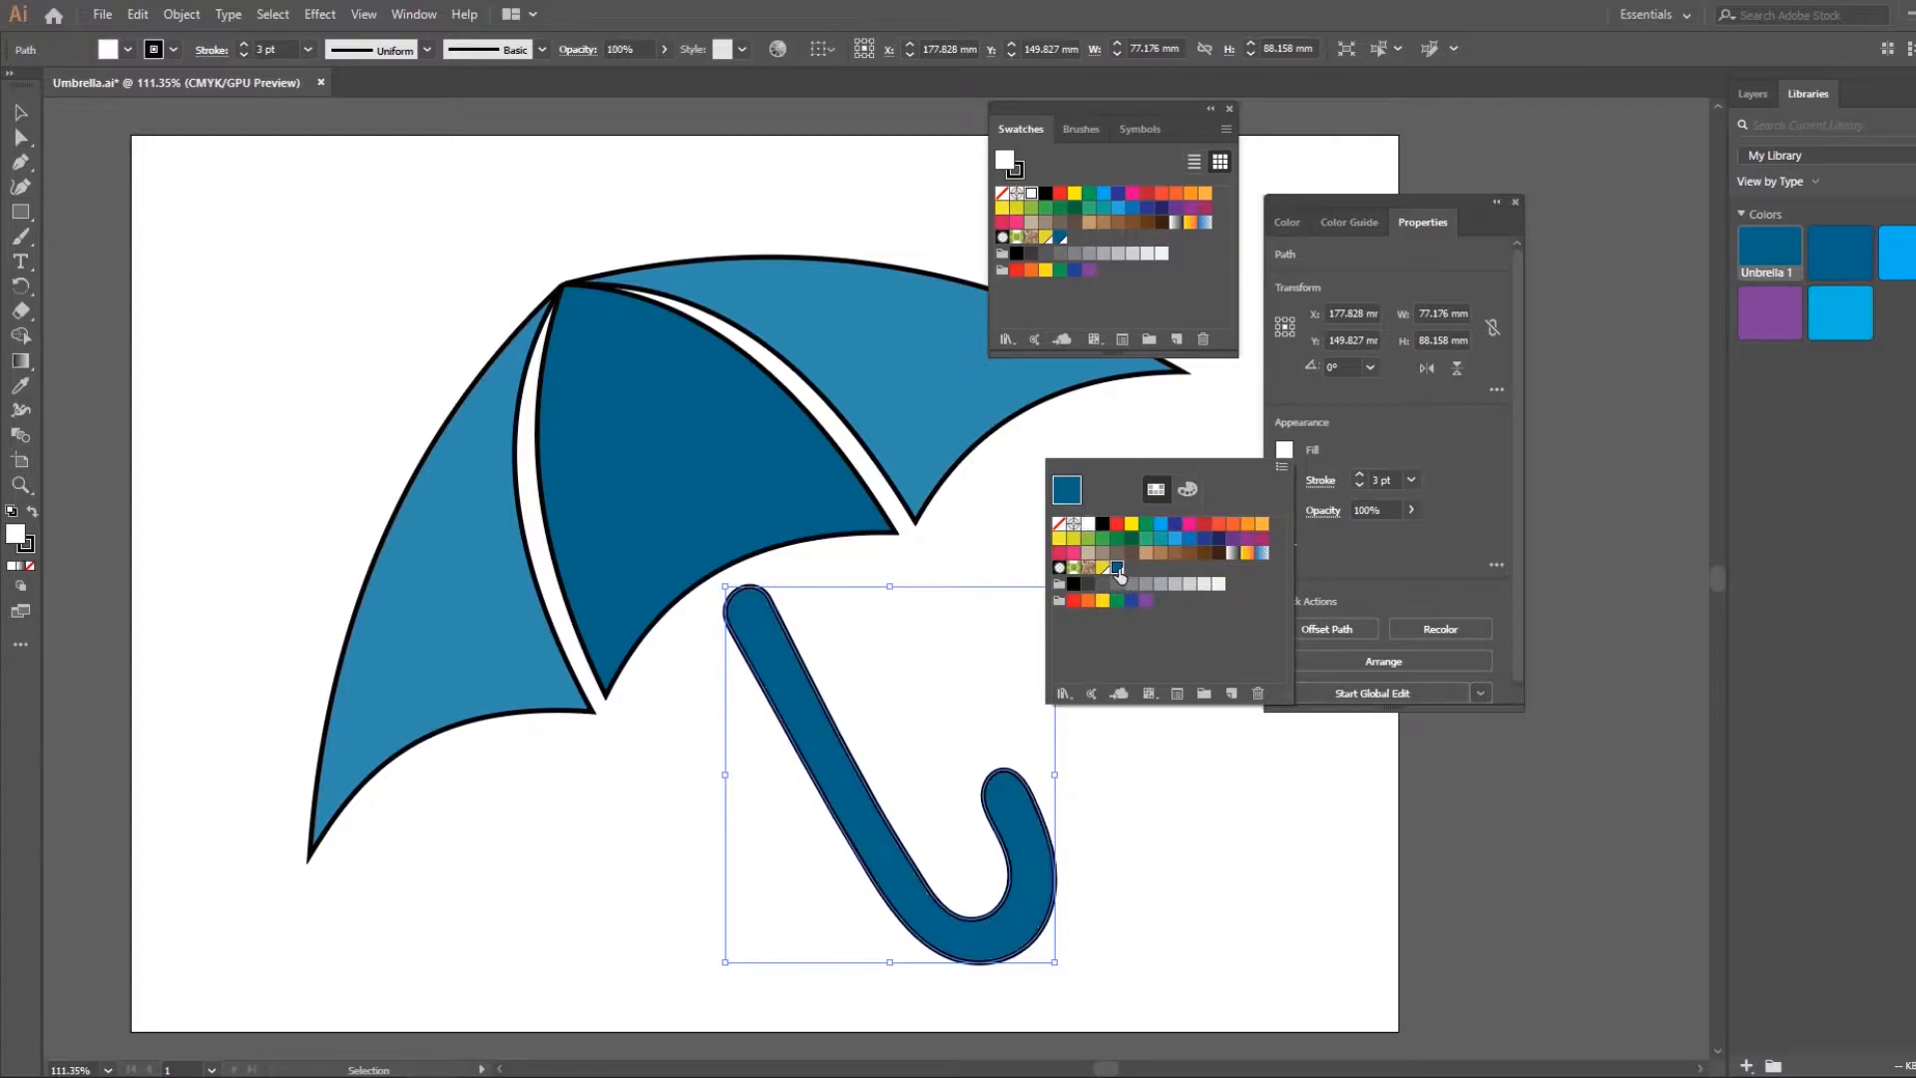
left_click(1190, 489)
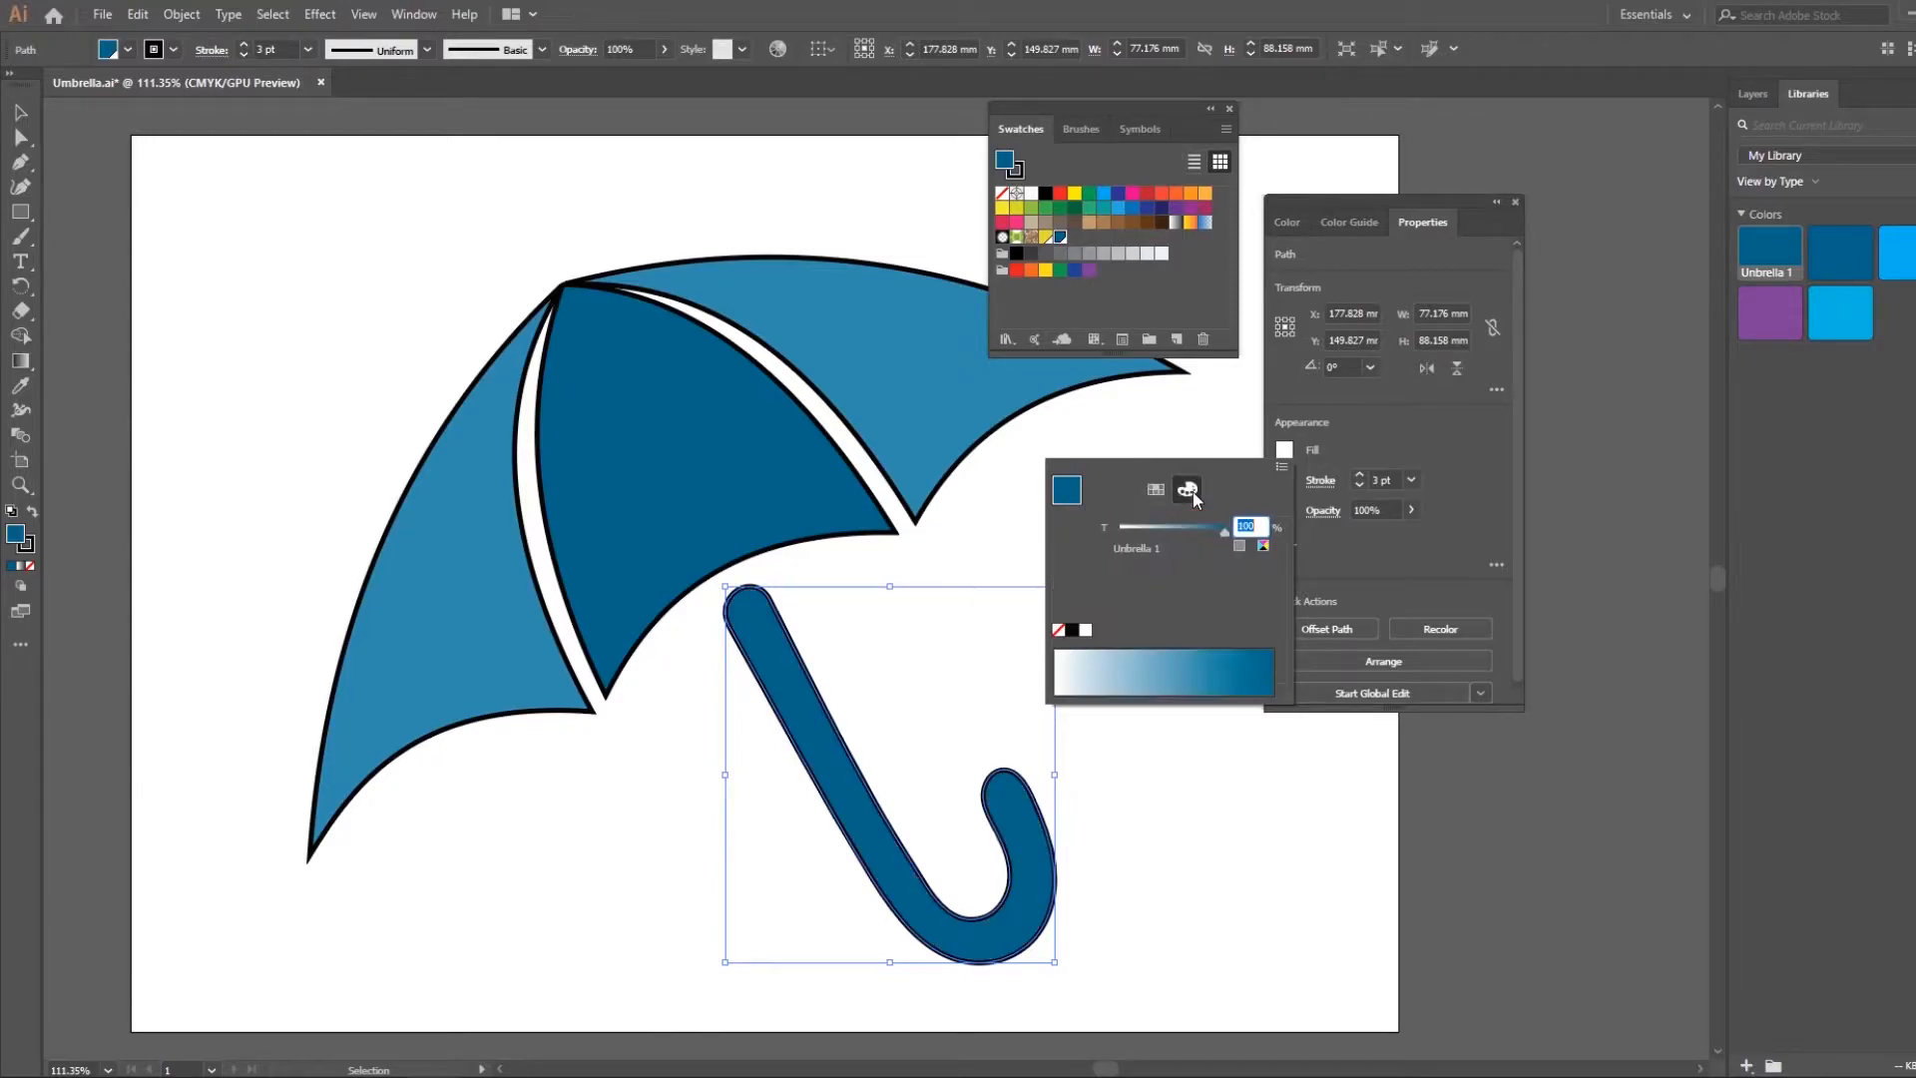
left_click(1134, 529)
left_click_drag(1130, 532, 1124, 532)
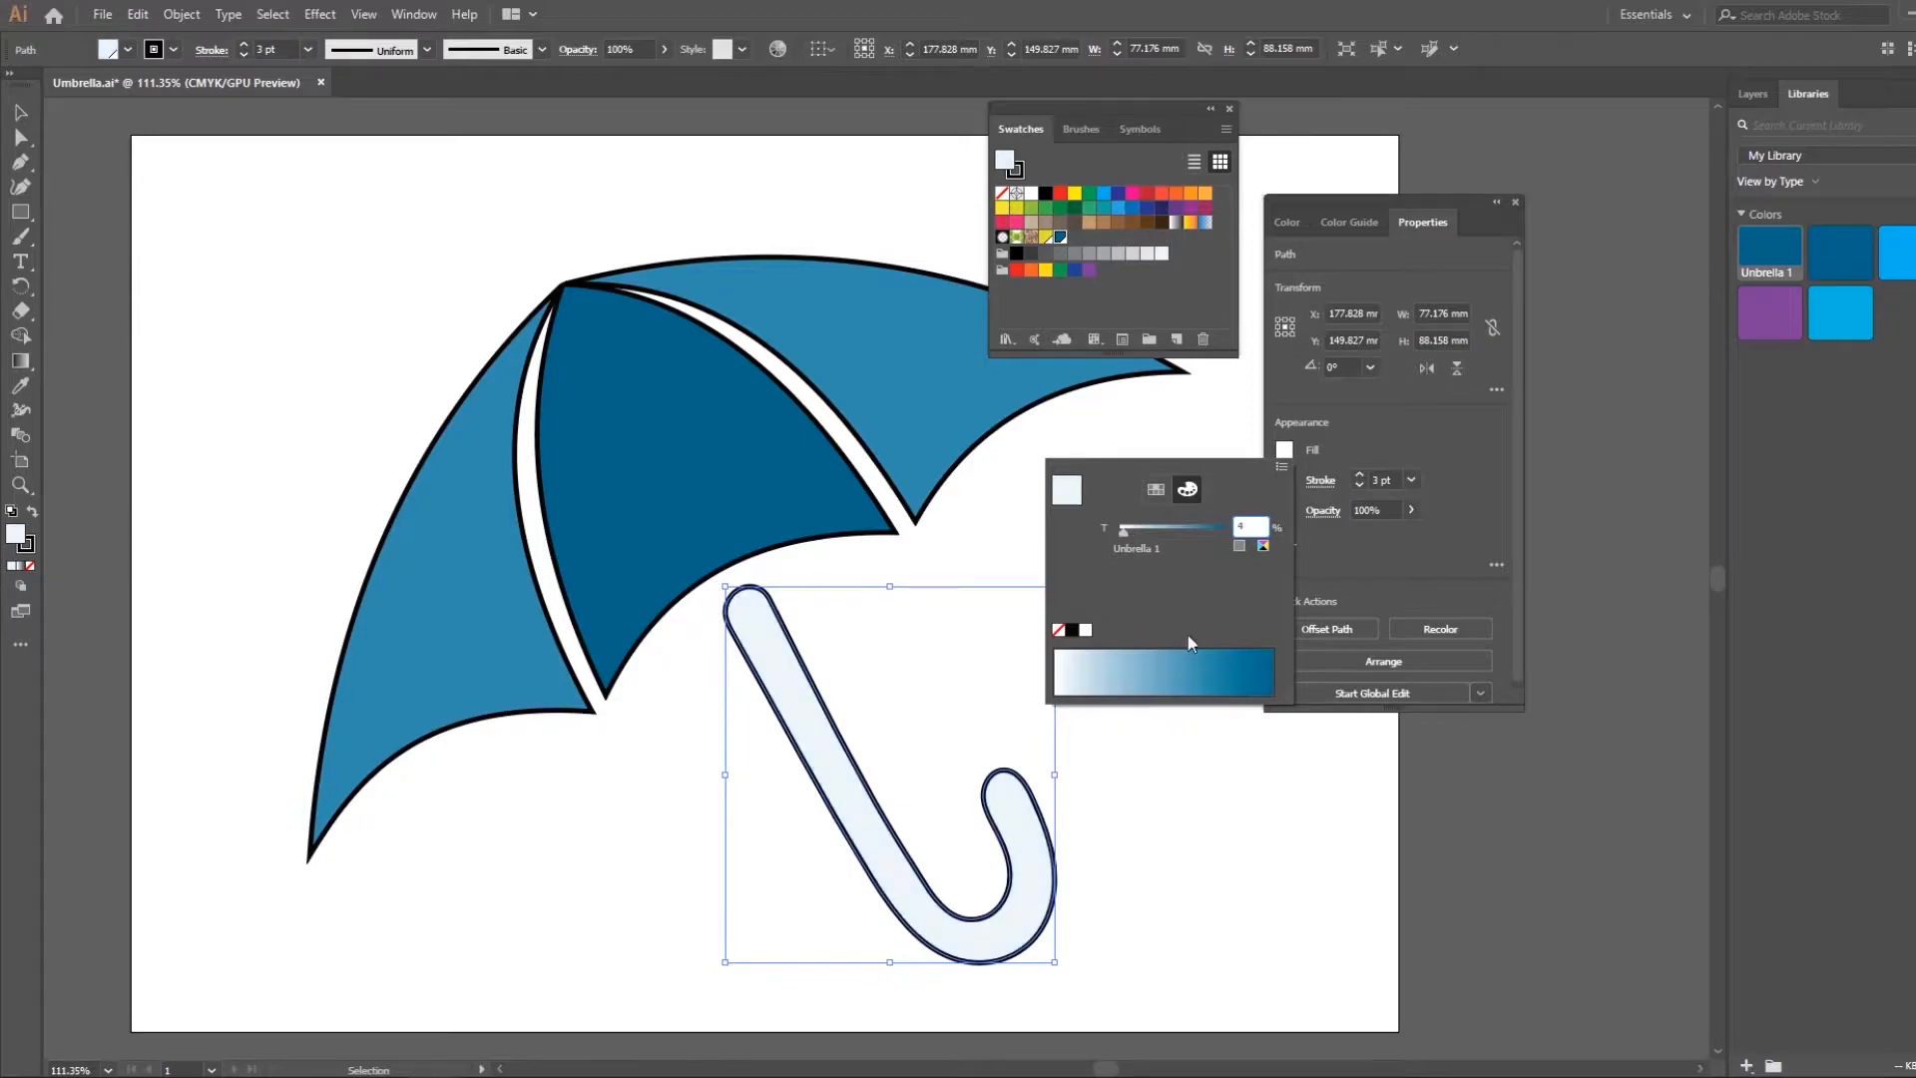
left_click(1090, 660)
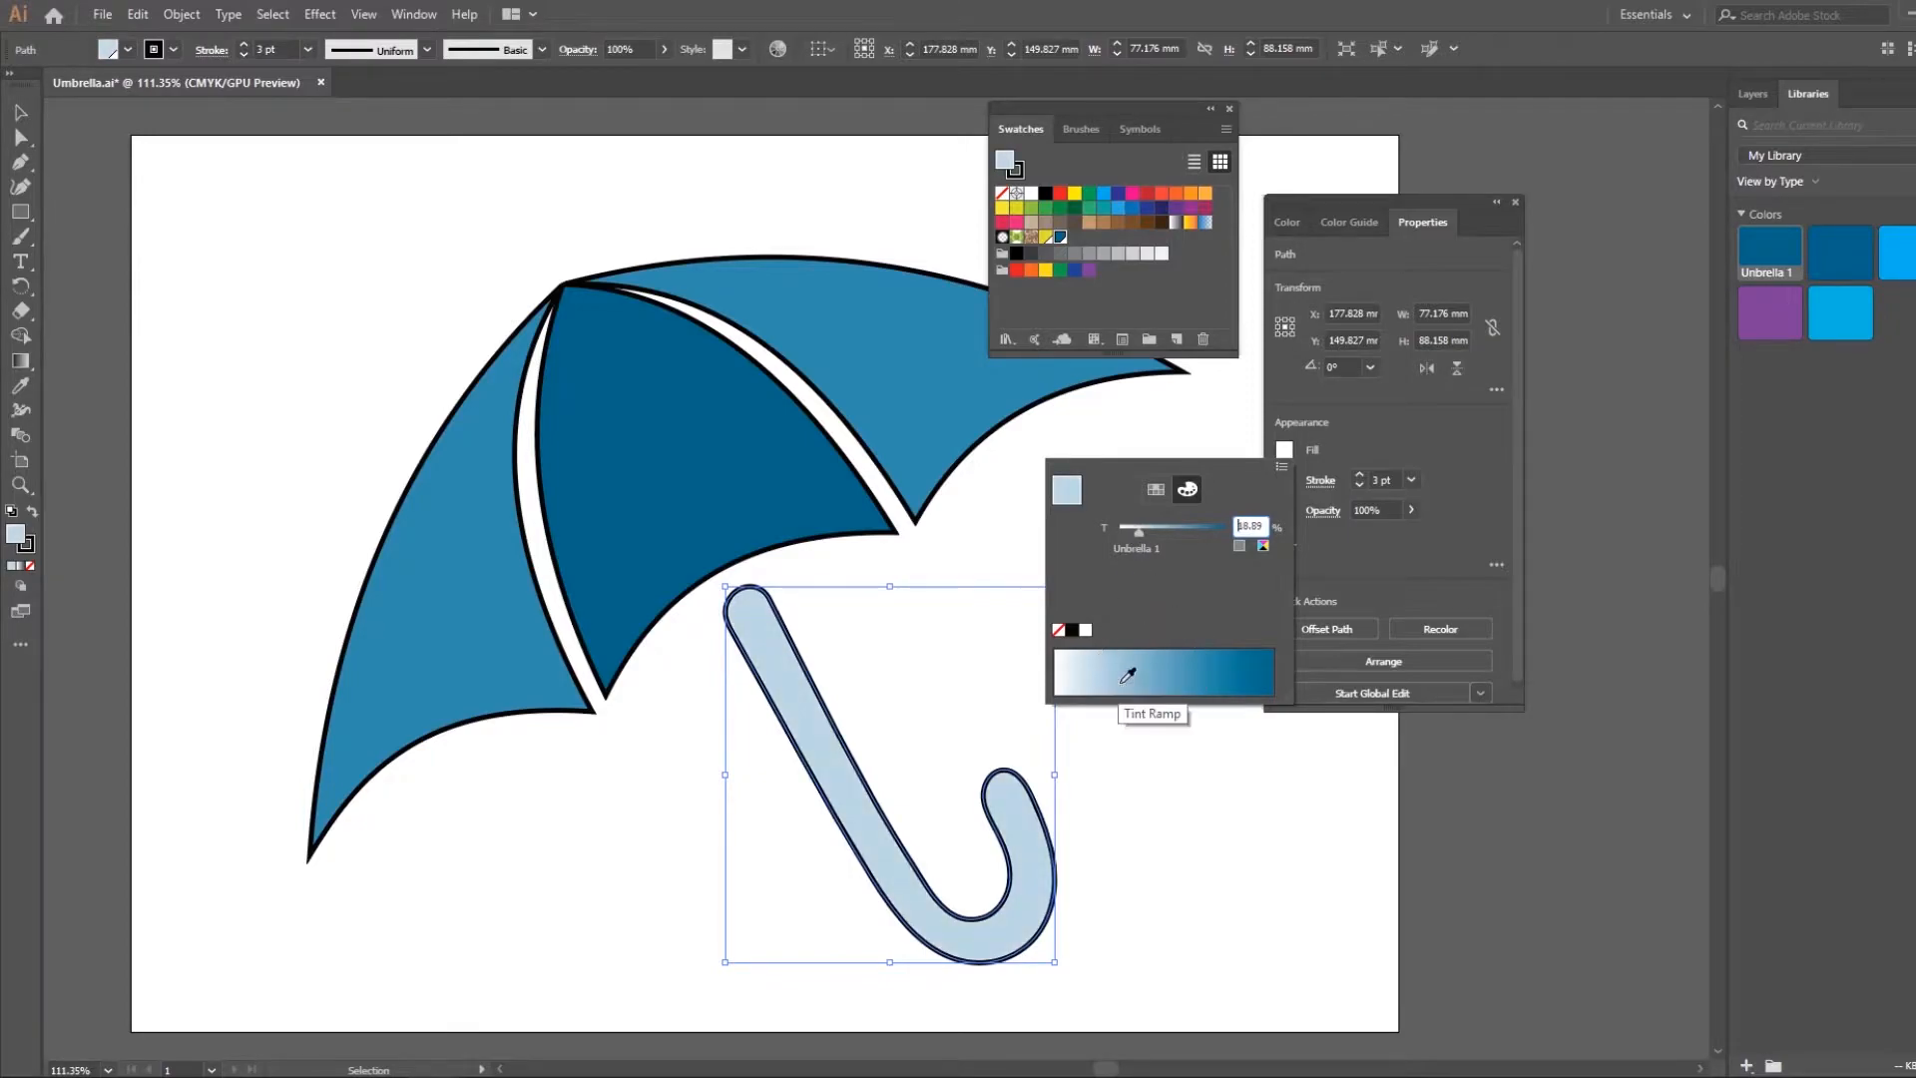
left_click(1080, 659)
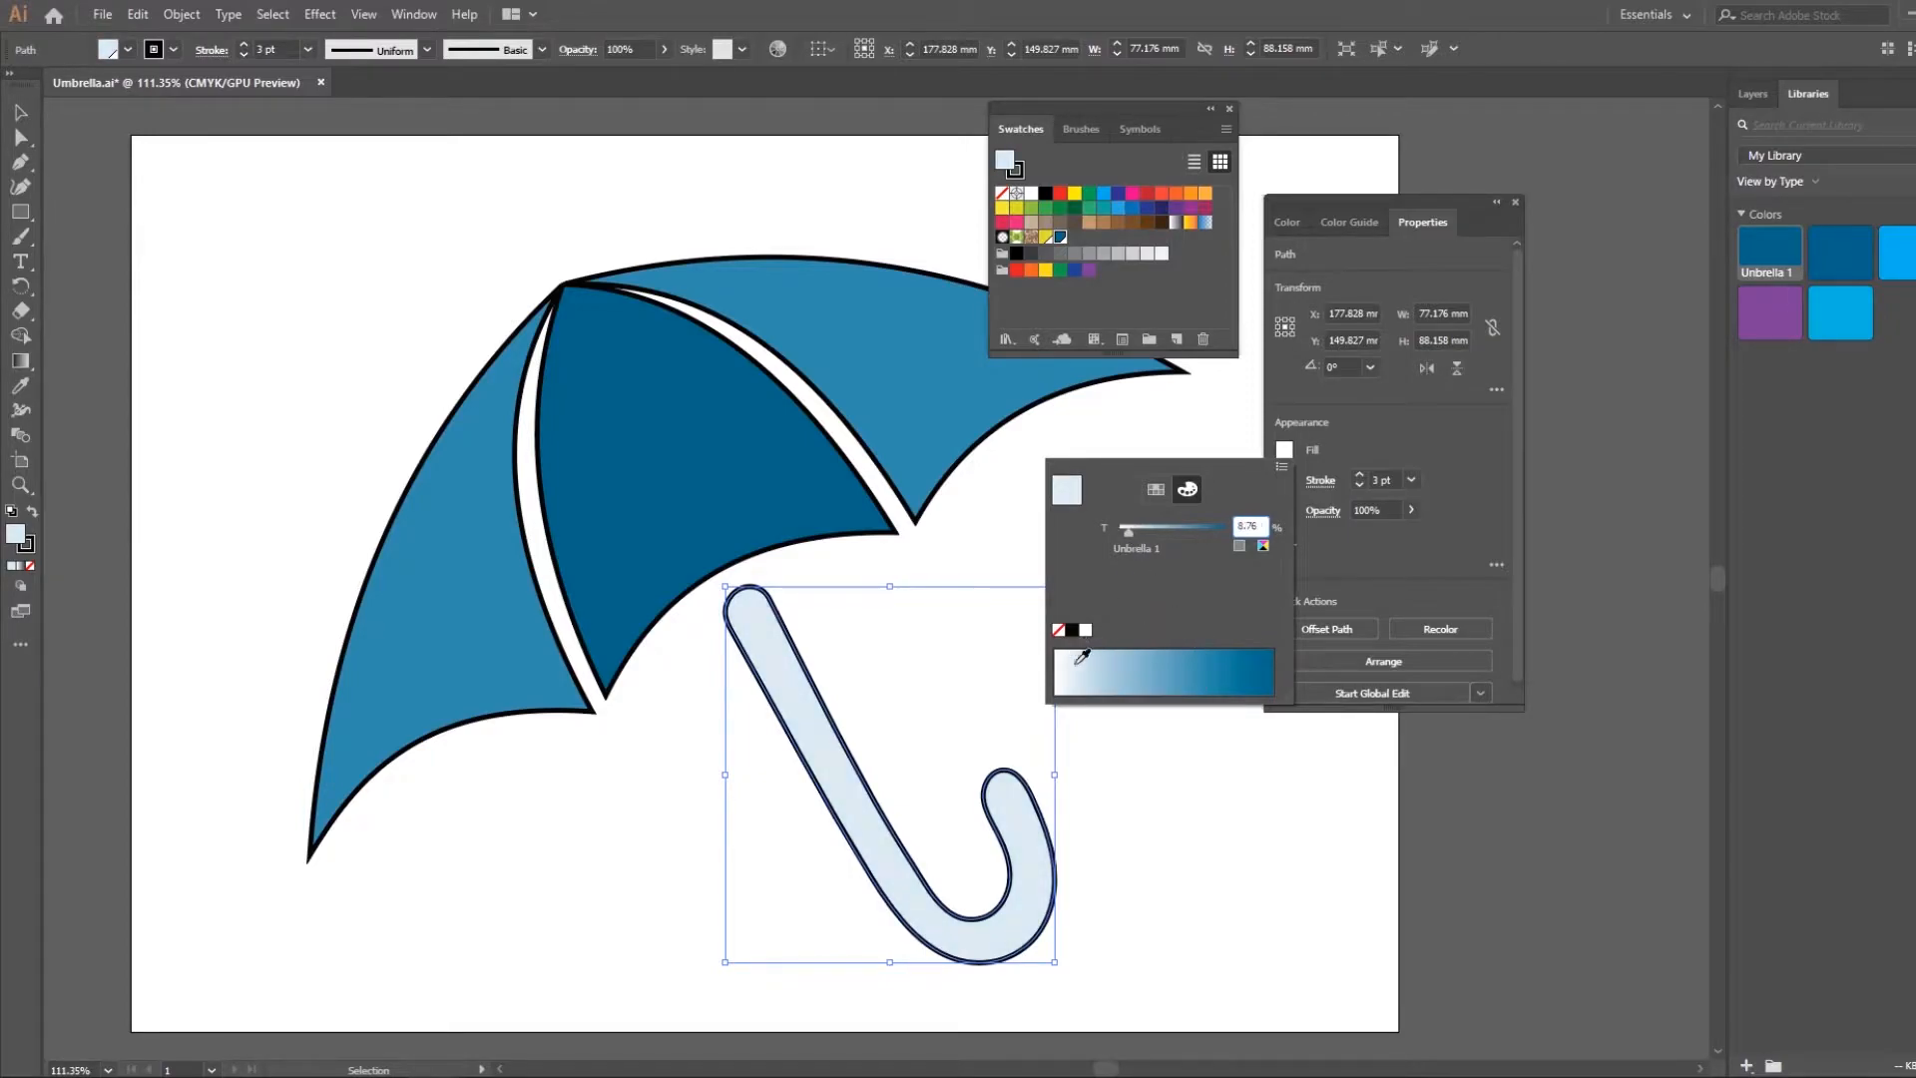
left_click(1171, 786)
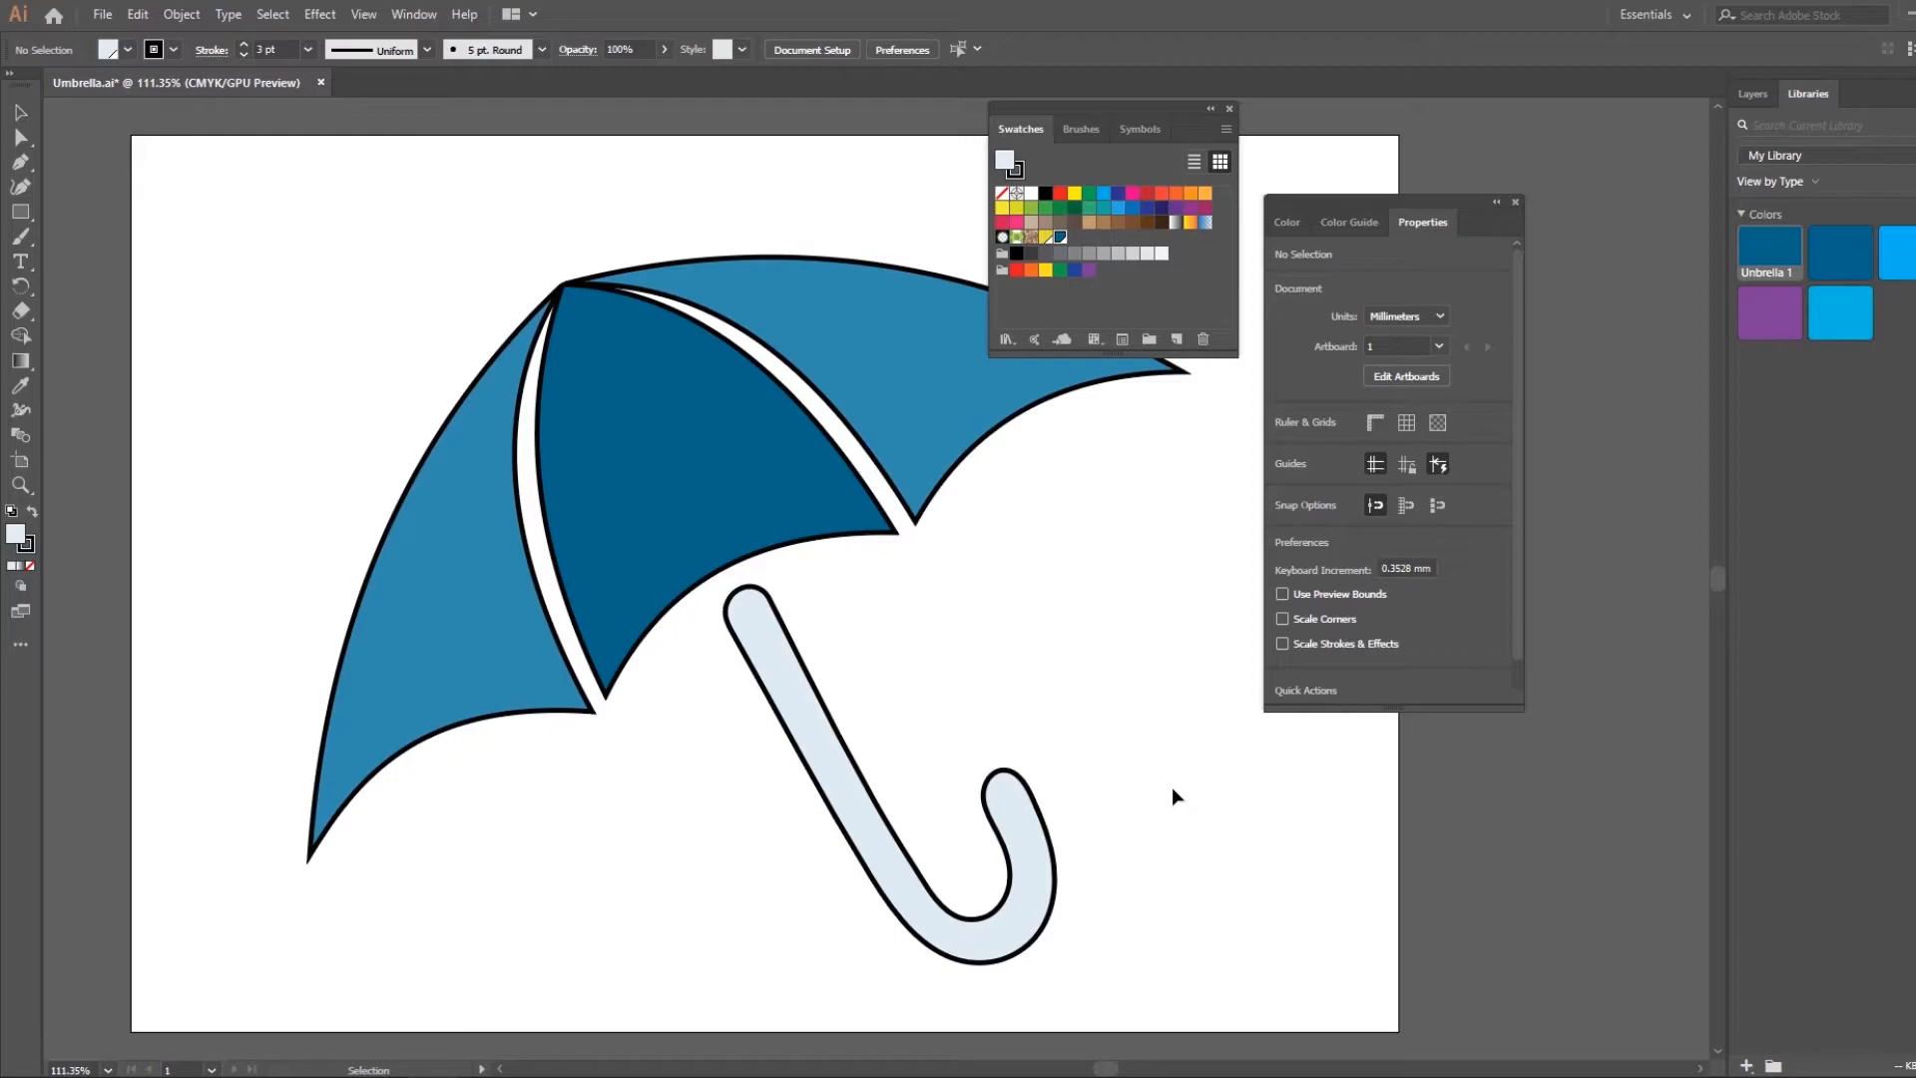
Edit the global swatch Unbrella 1 with preview on, shifting its CMYK mix from blue to yellow
left_click_drag(1070, 111, 1091, 470)
double_click(1085, 602)
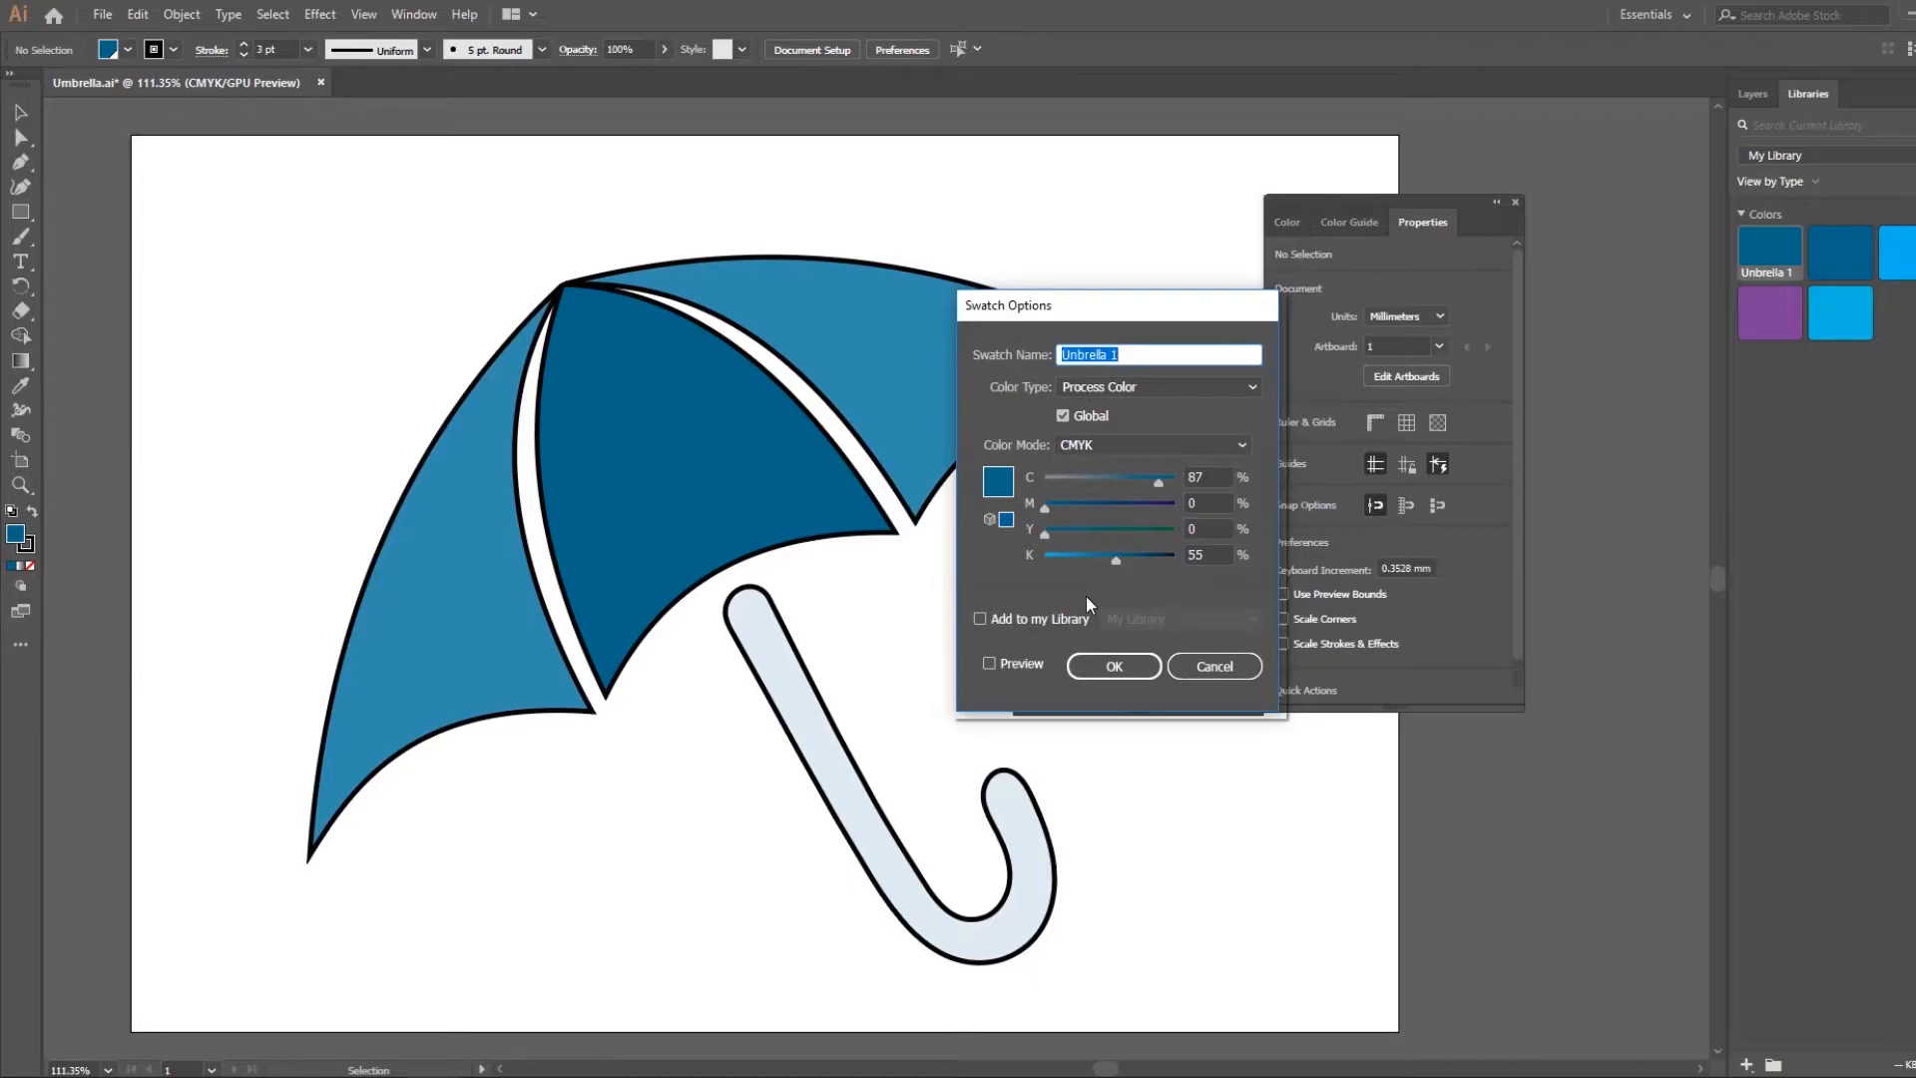
left_click(1028, 663)
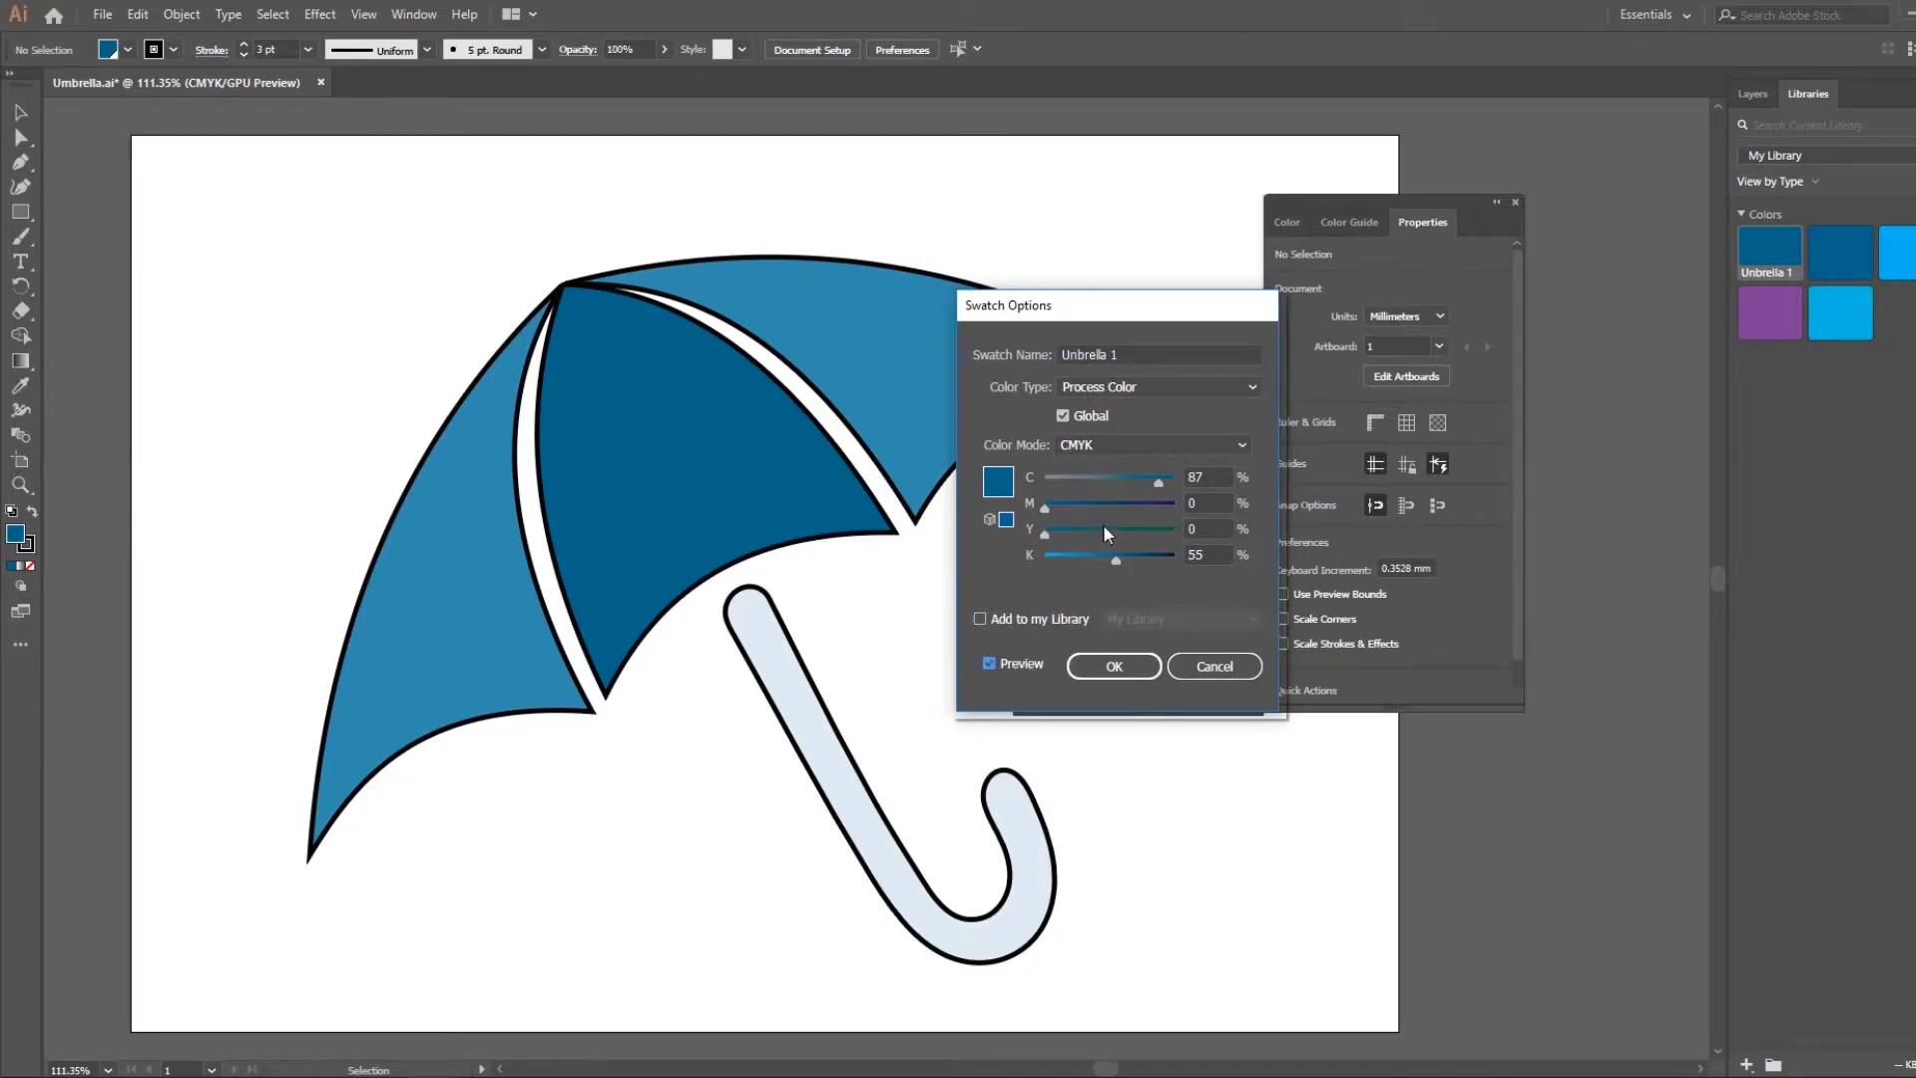
left_click_drag(1044, 532, 1129, 536)
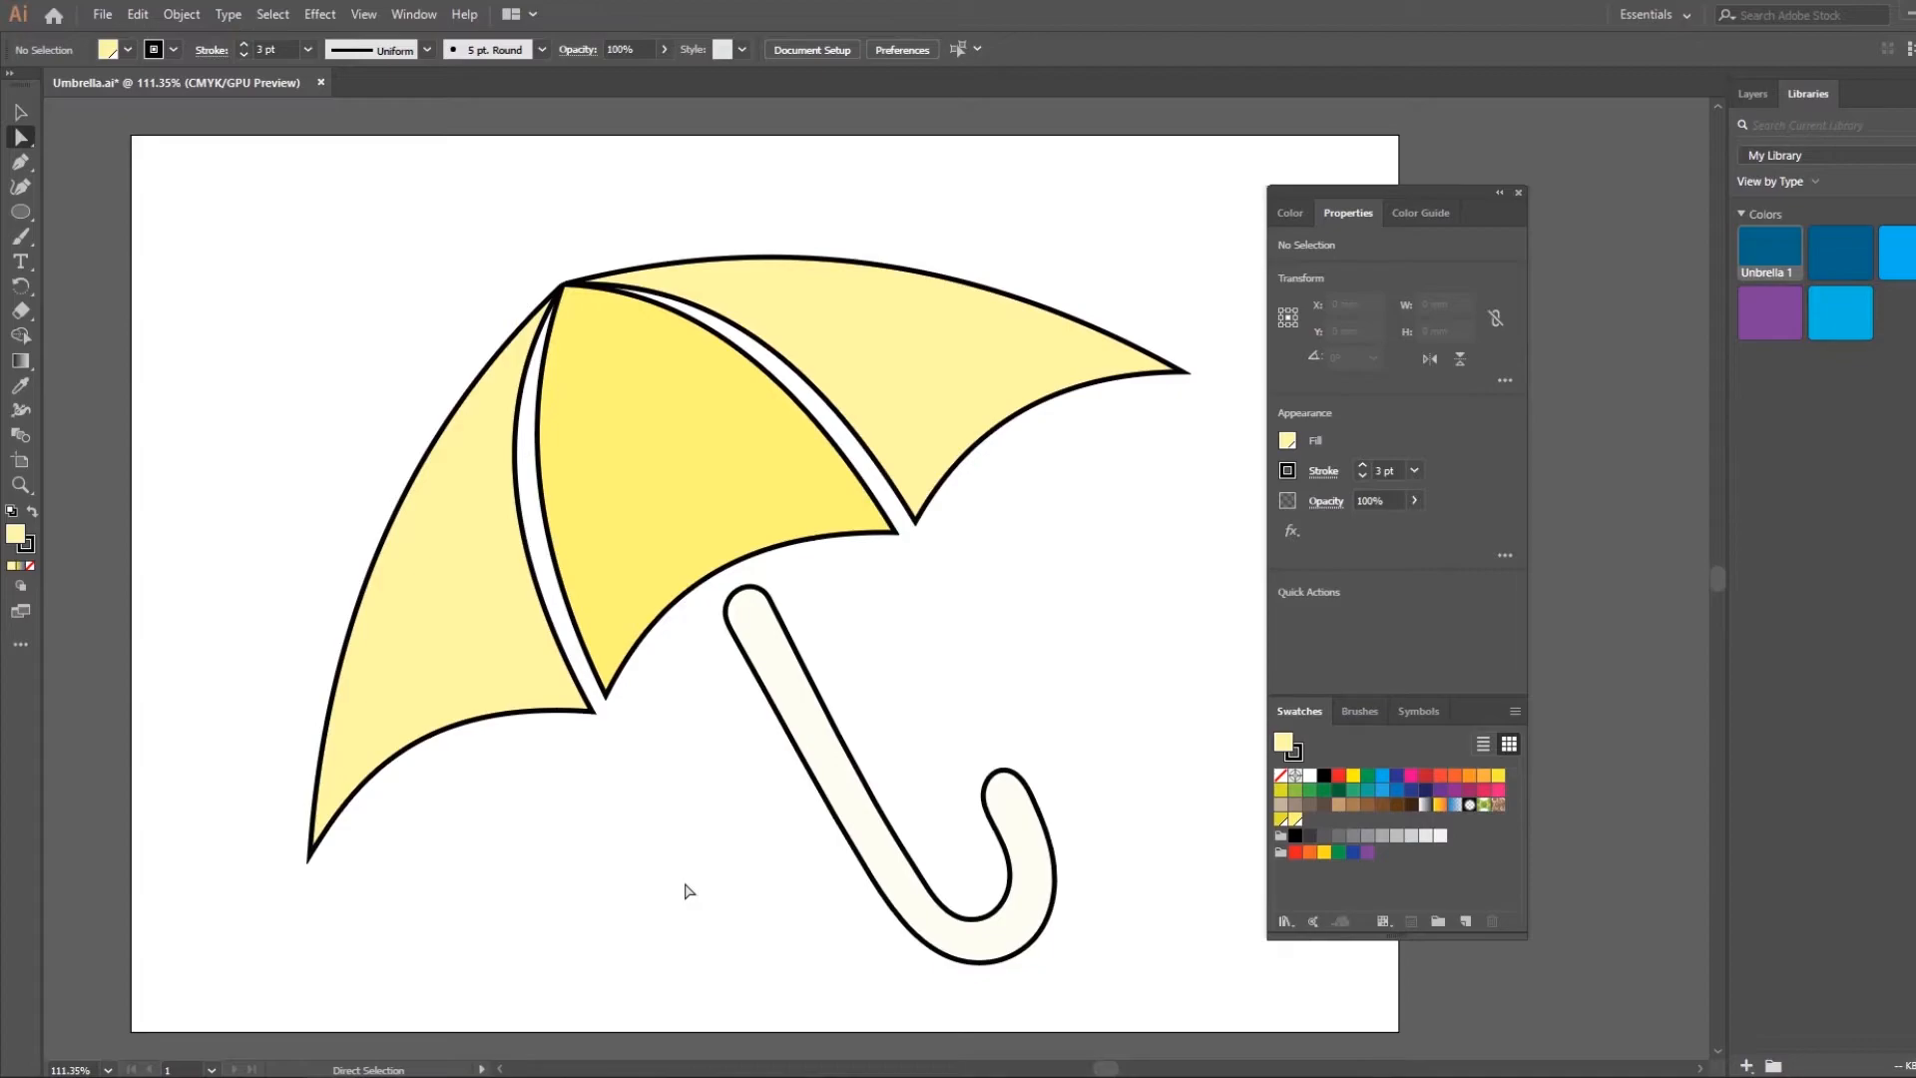
Fill only the right canopy section with the white-to-black linear gradient swatch and open its gradient options
left_click(975, 436)
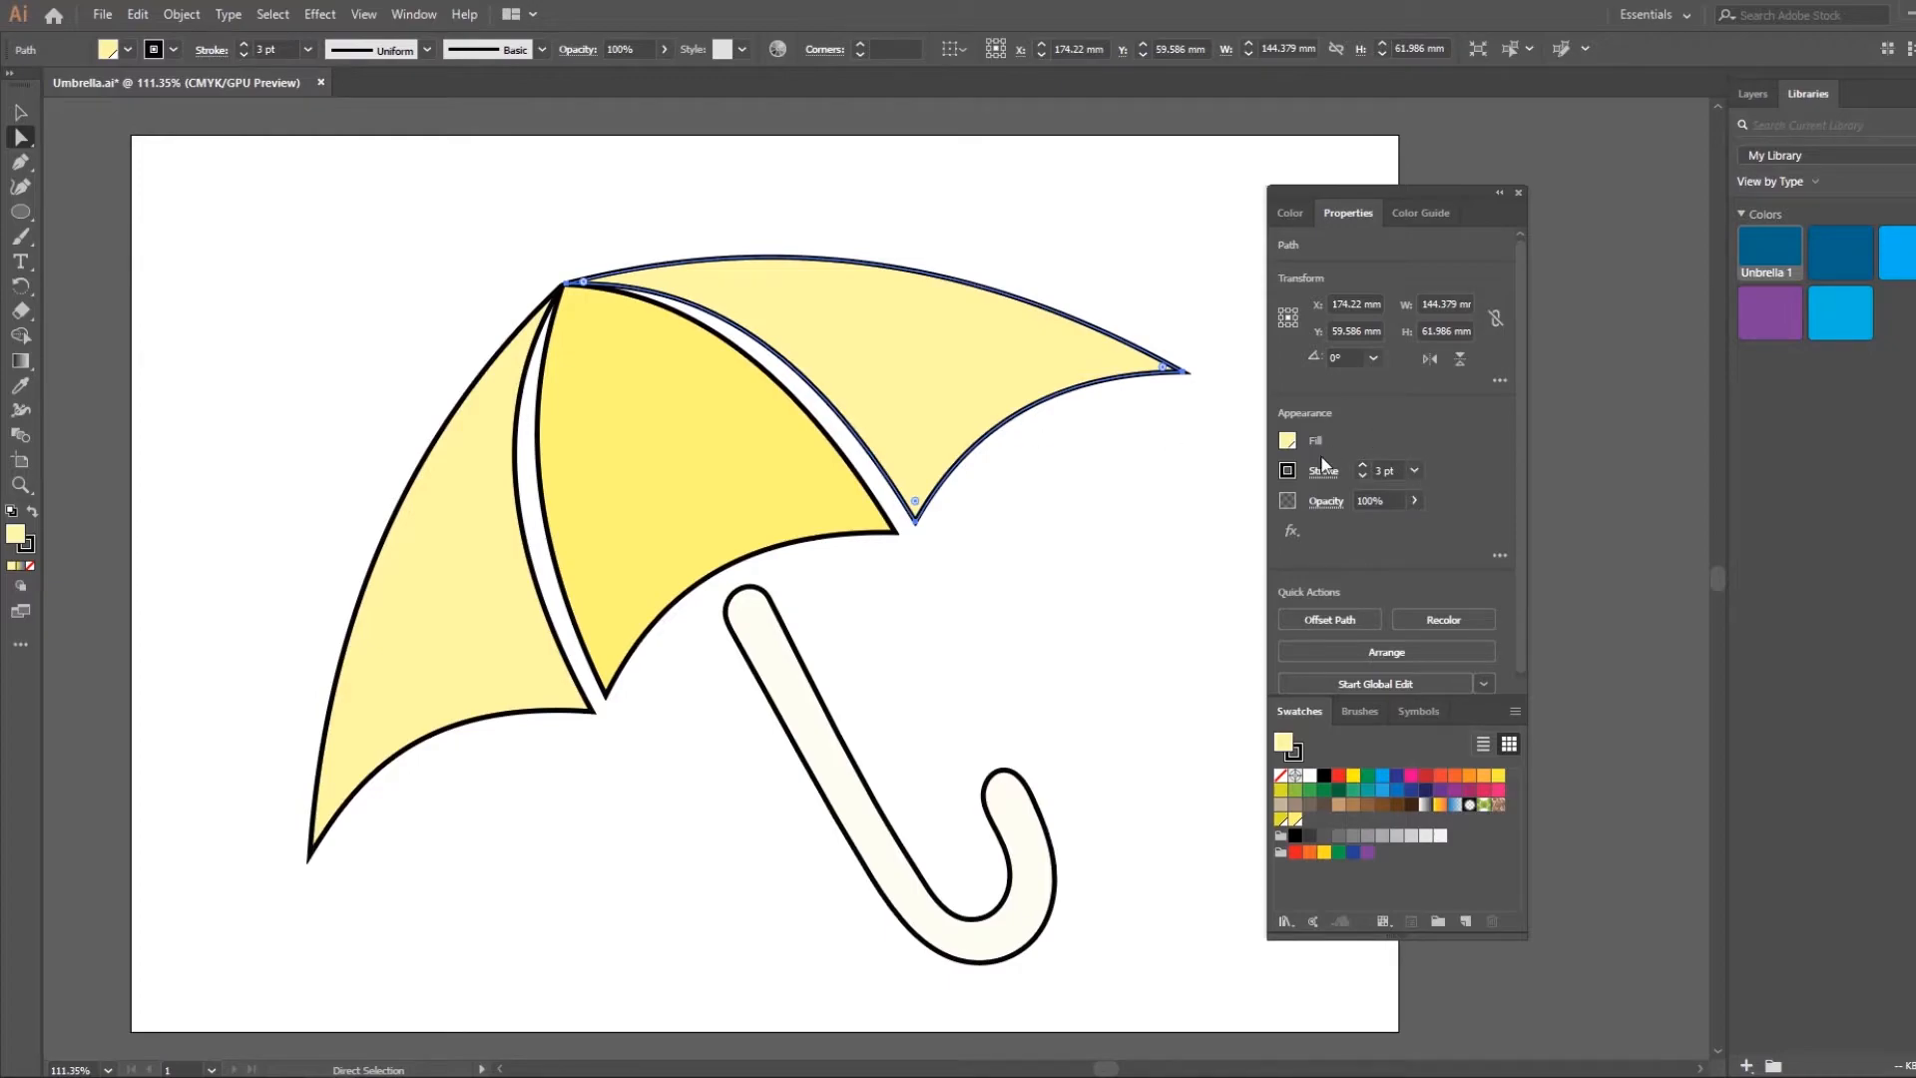
left_click(1287, 442)
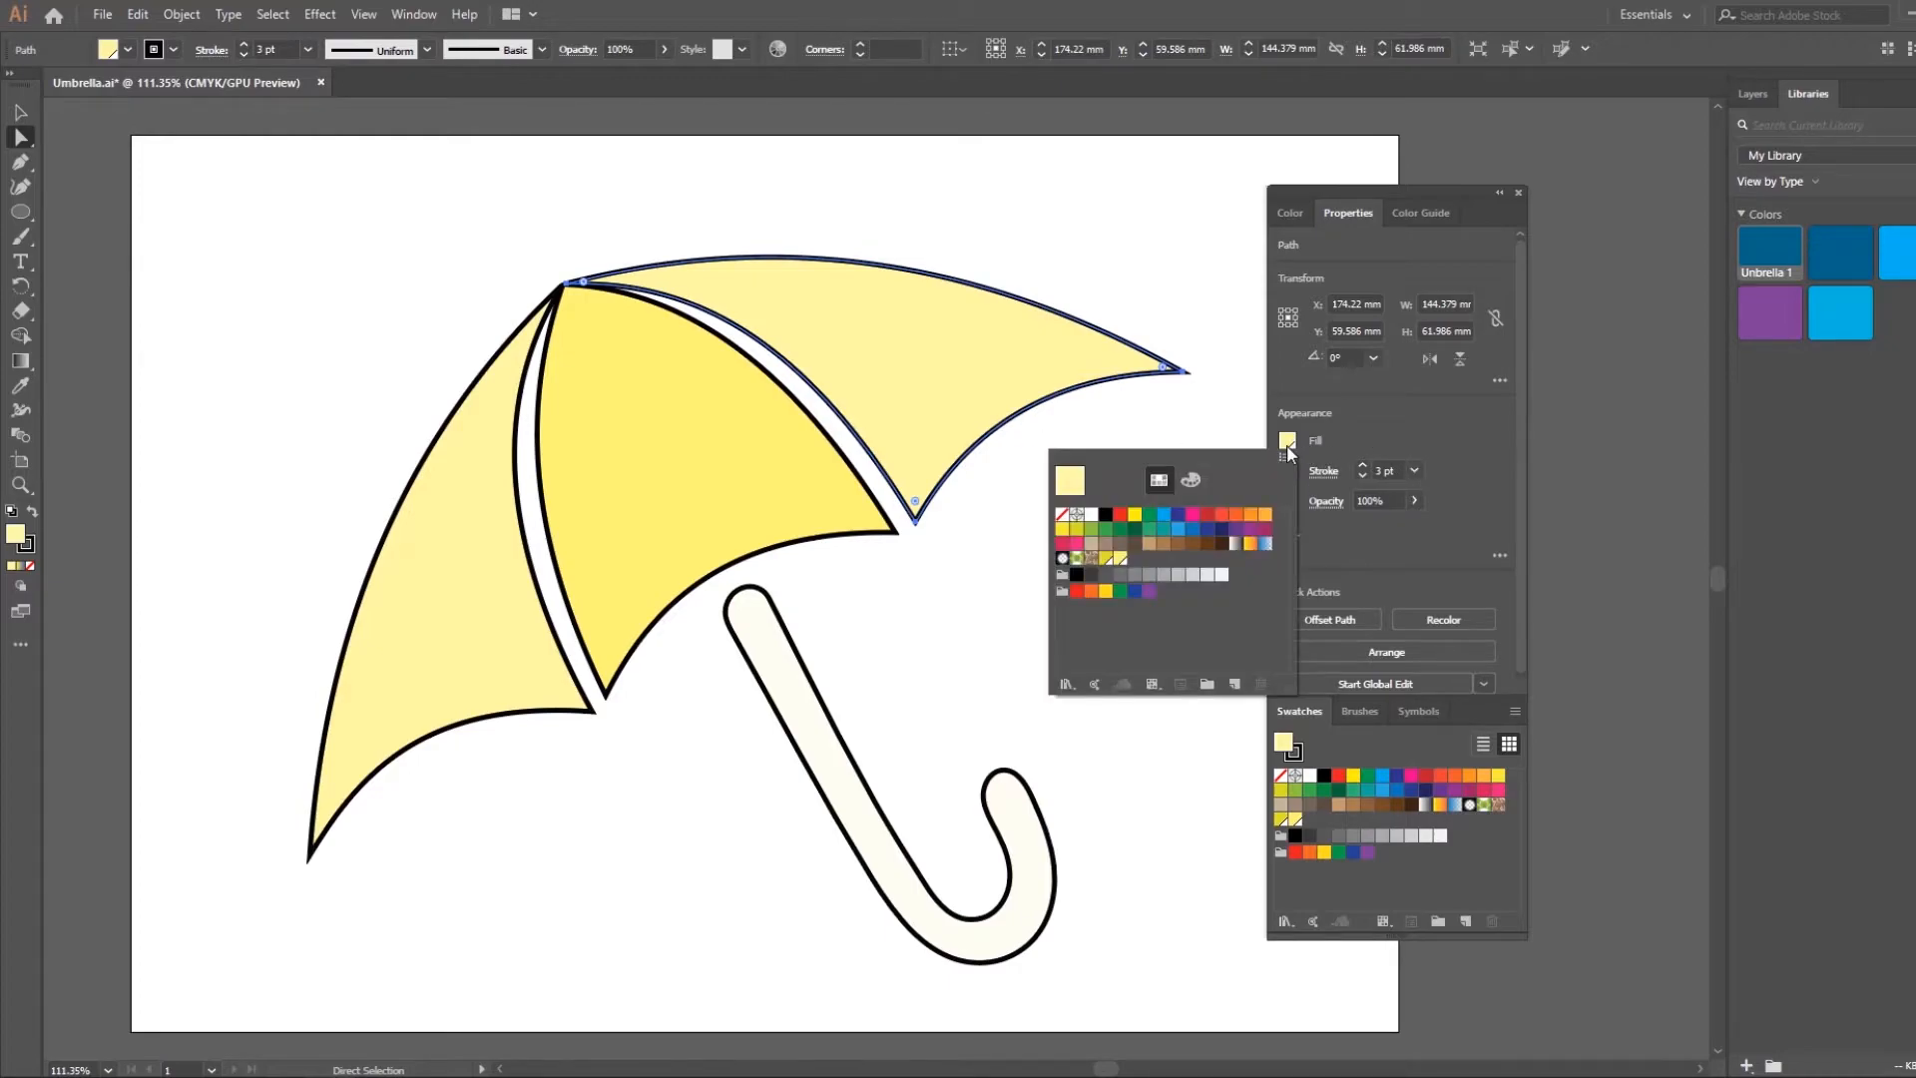
left_click(1236, 544)
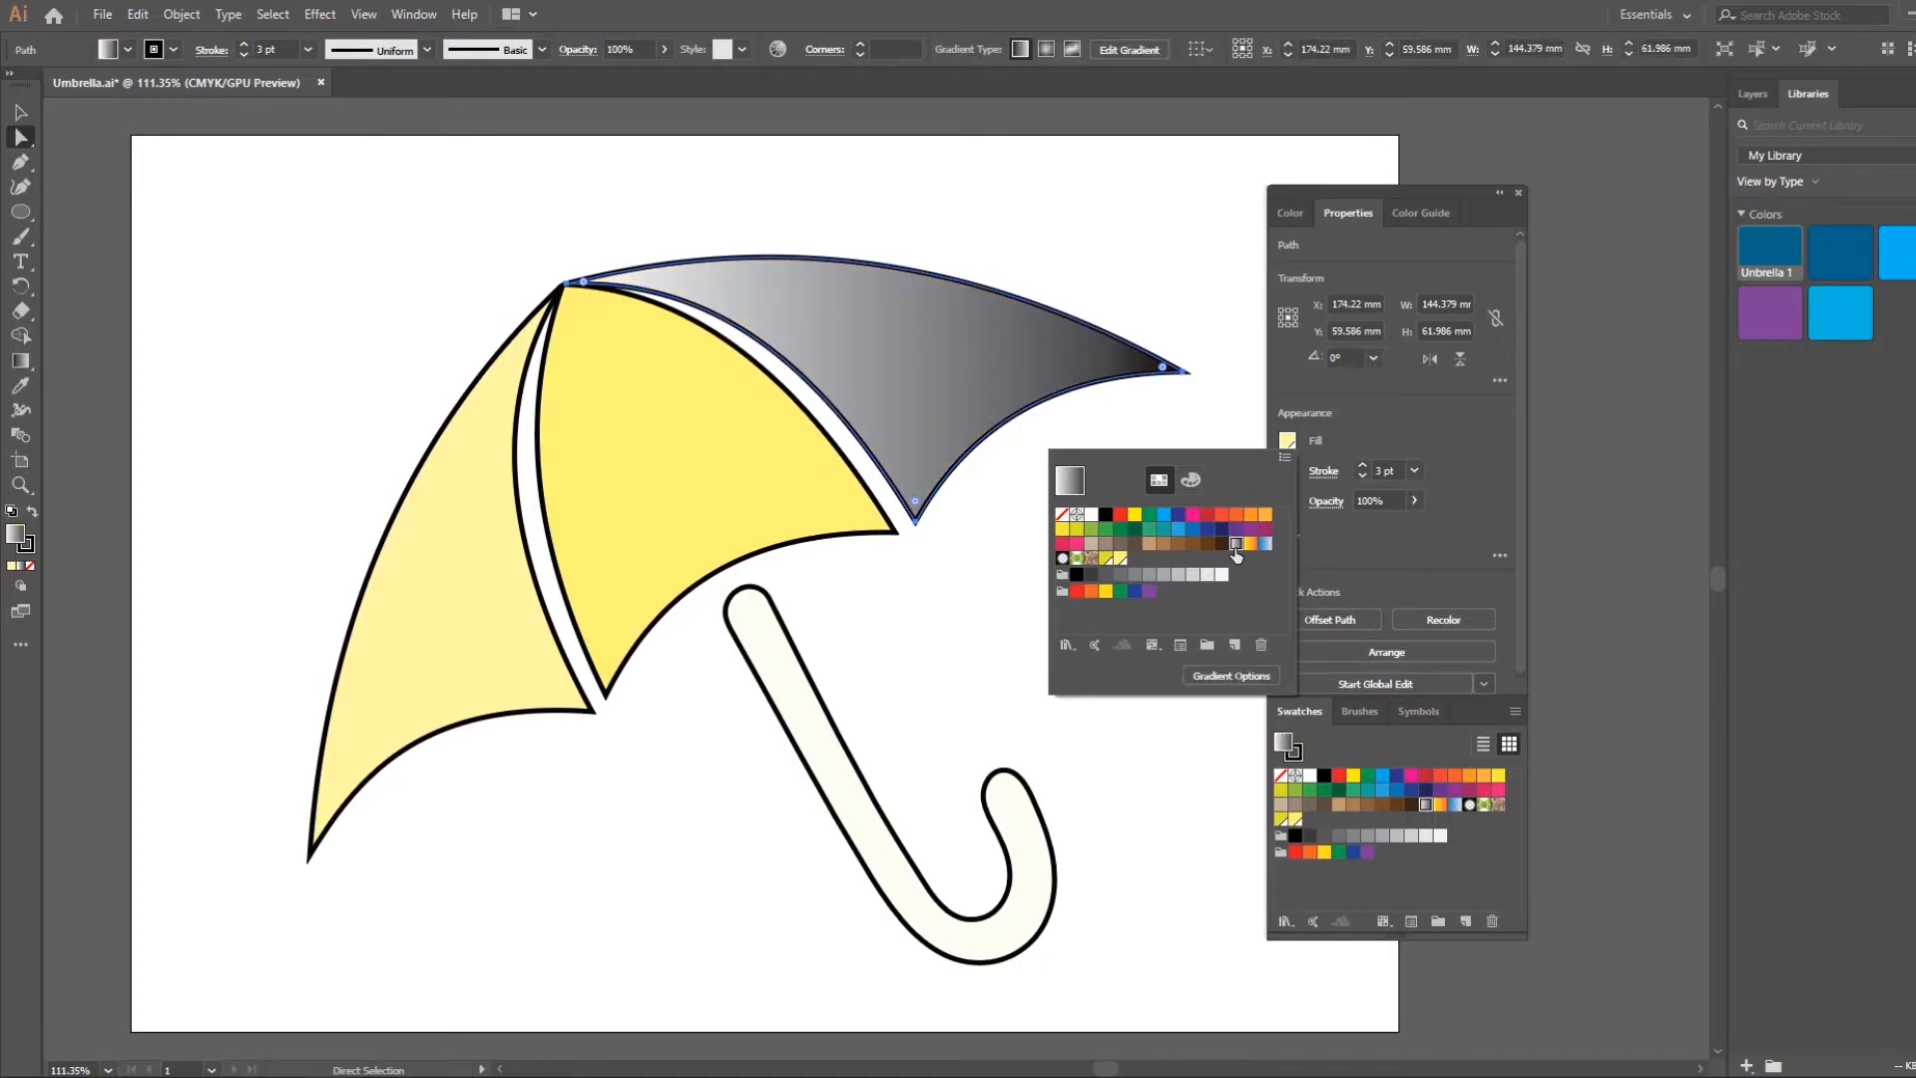
left_click(1187, 679)
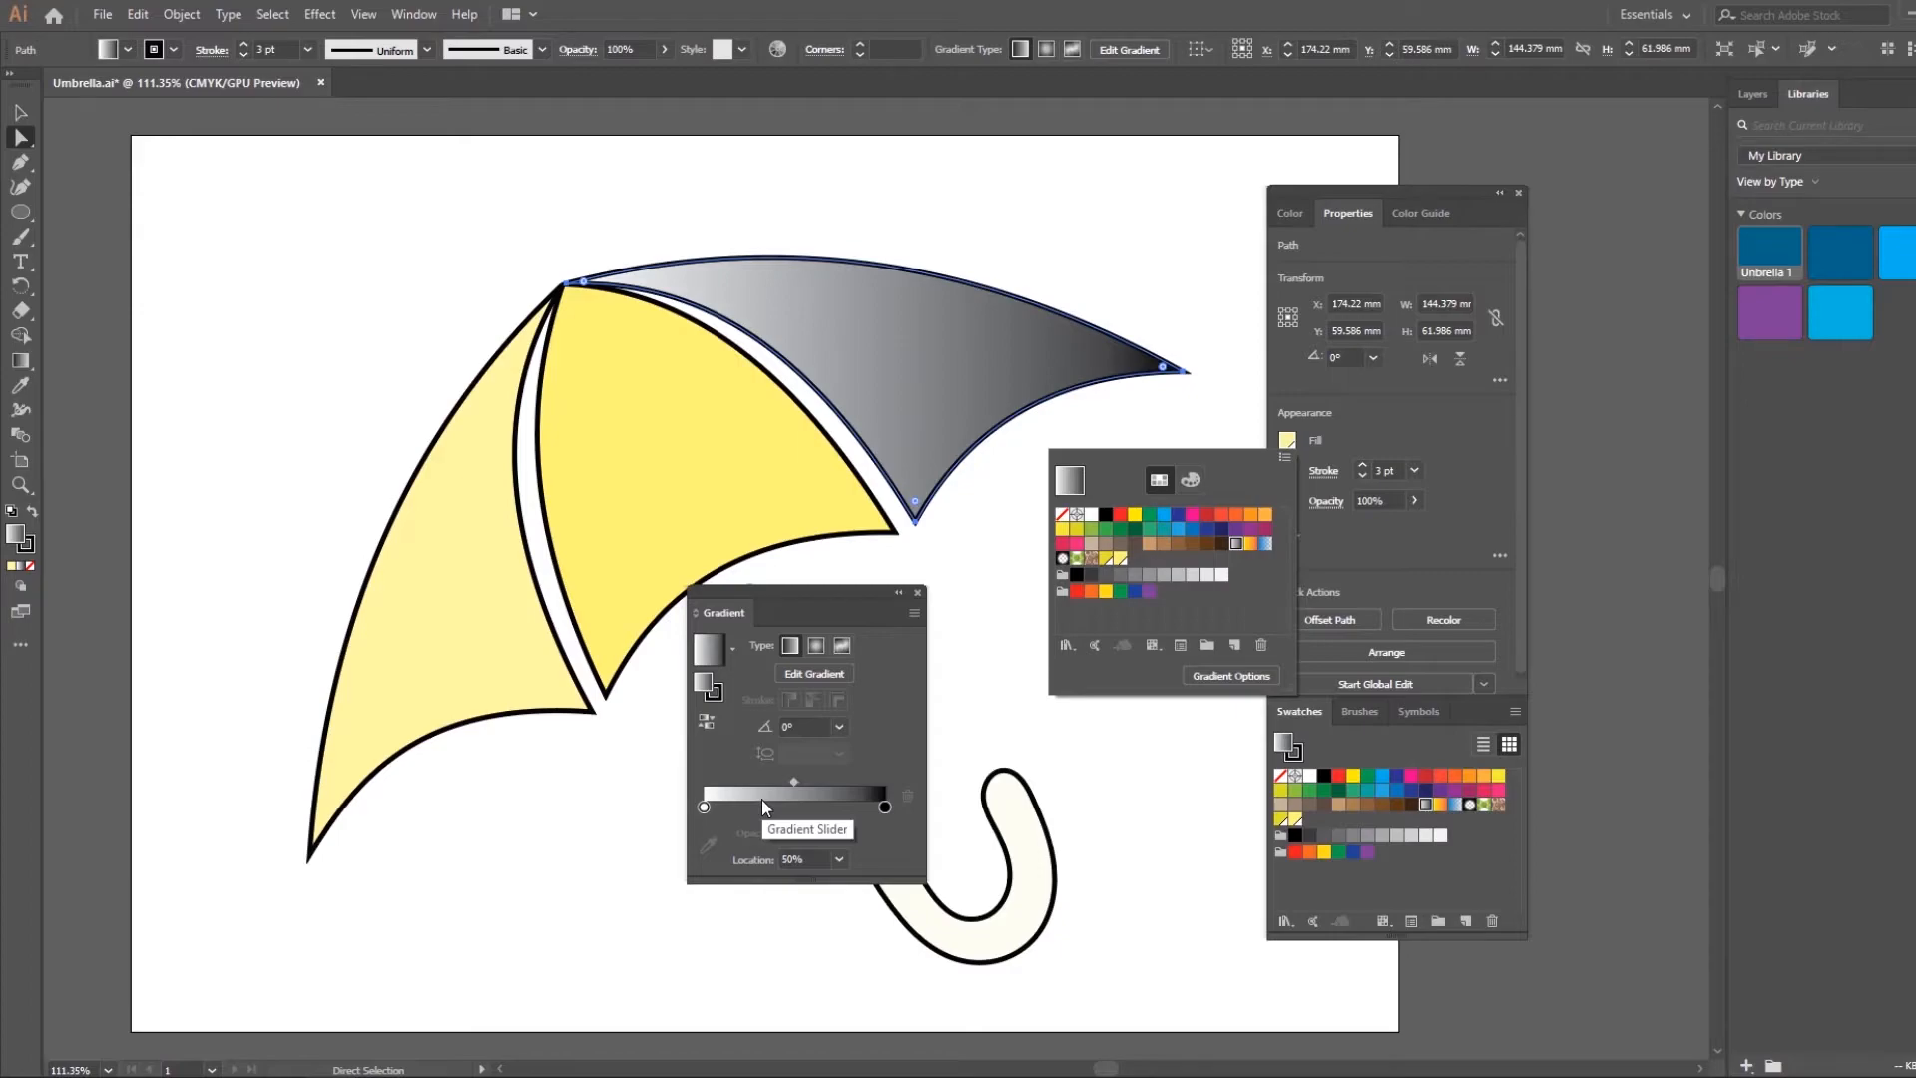
Recolor the gradient on the right canopy section, setting its start stop to bright blue and its end stop to CMYK Yellow
left_click(707, 808)
double_click(706, 808)
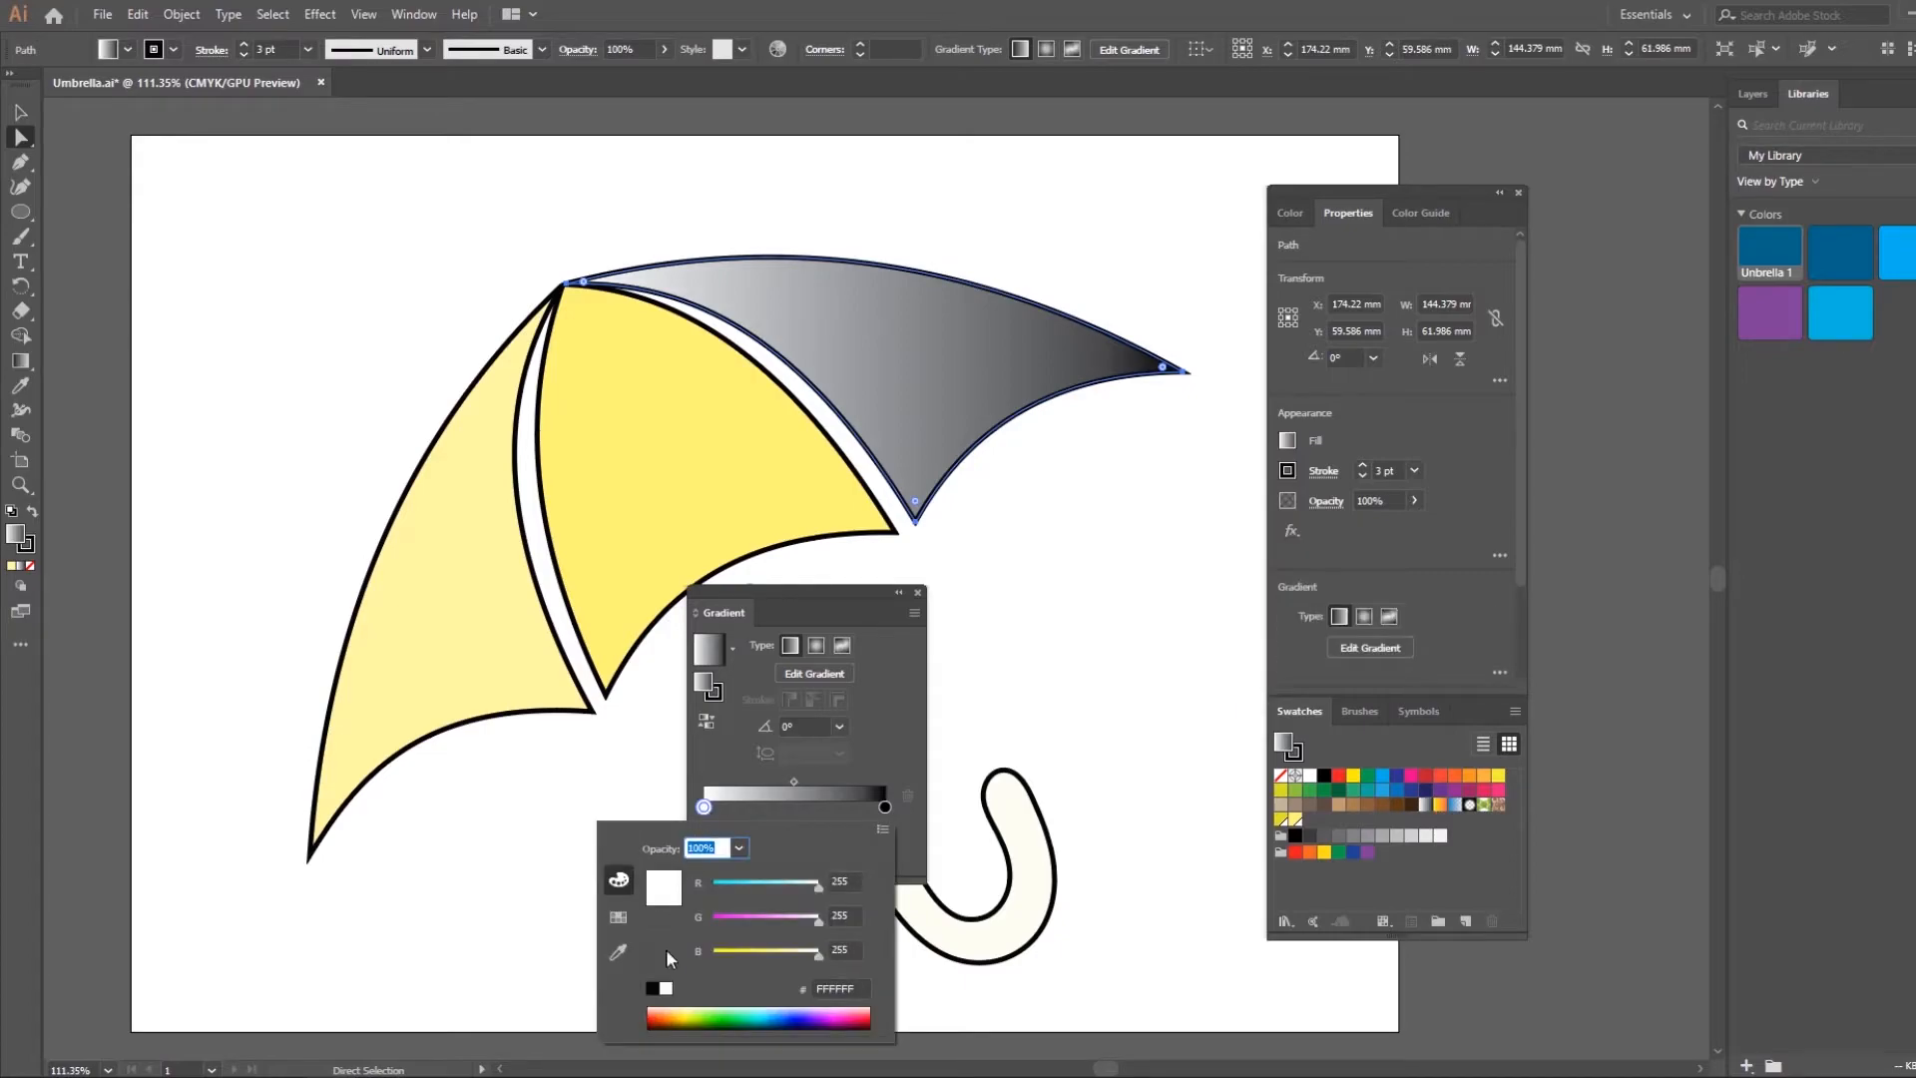
left_click(620, 917)
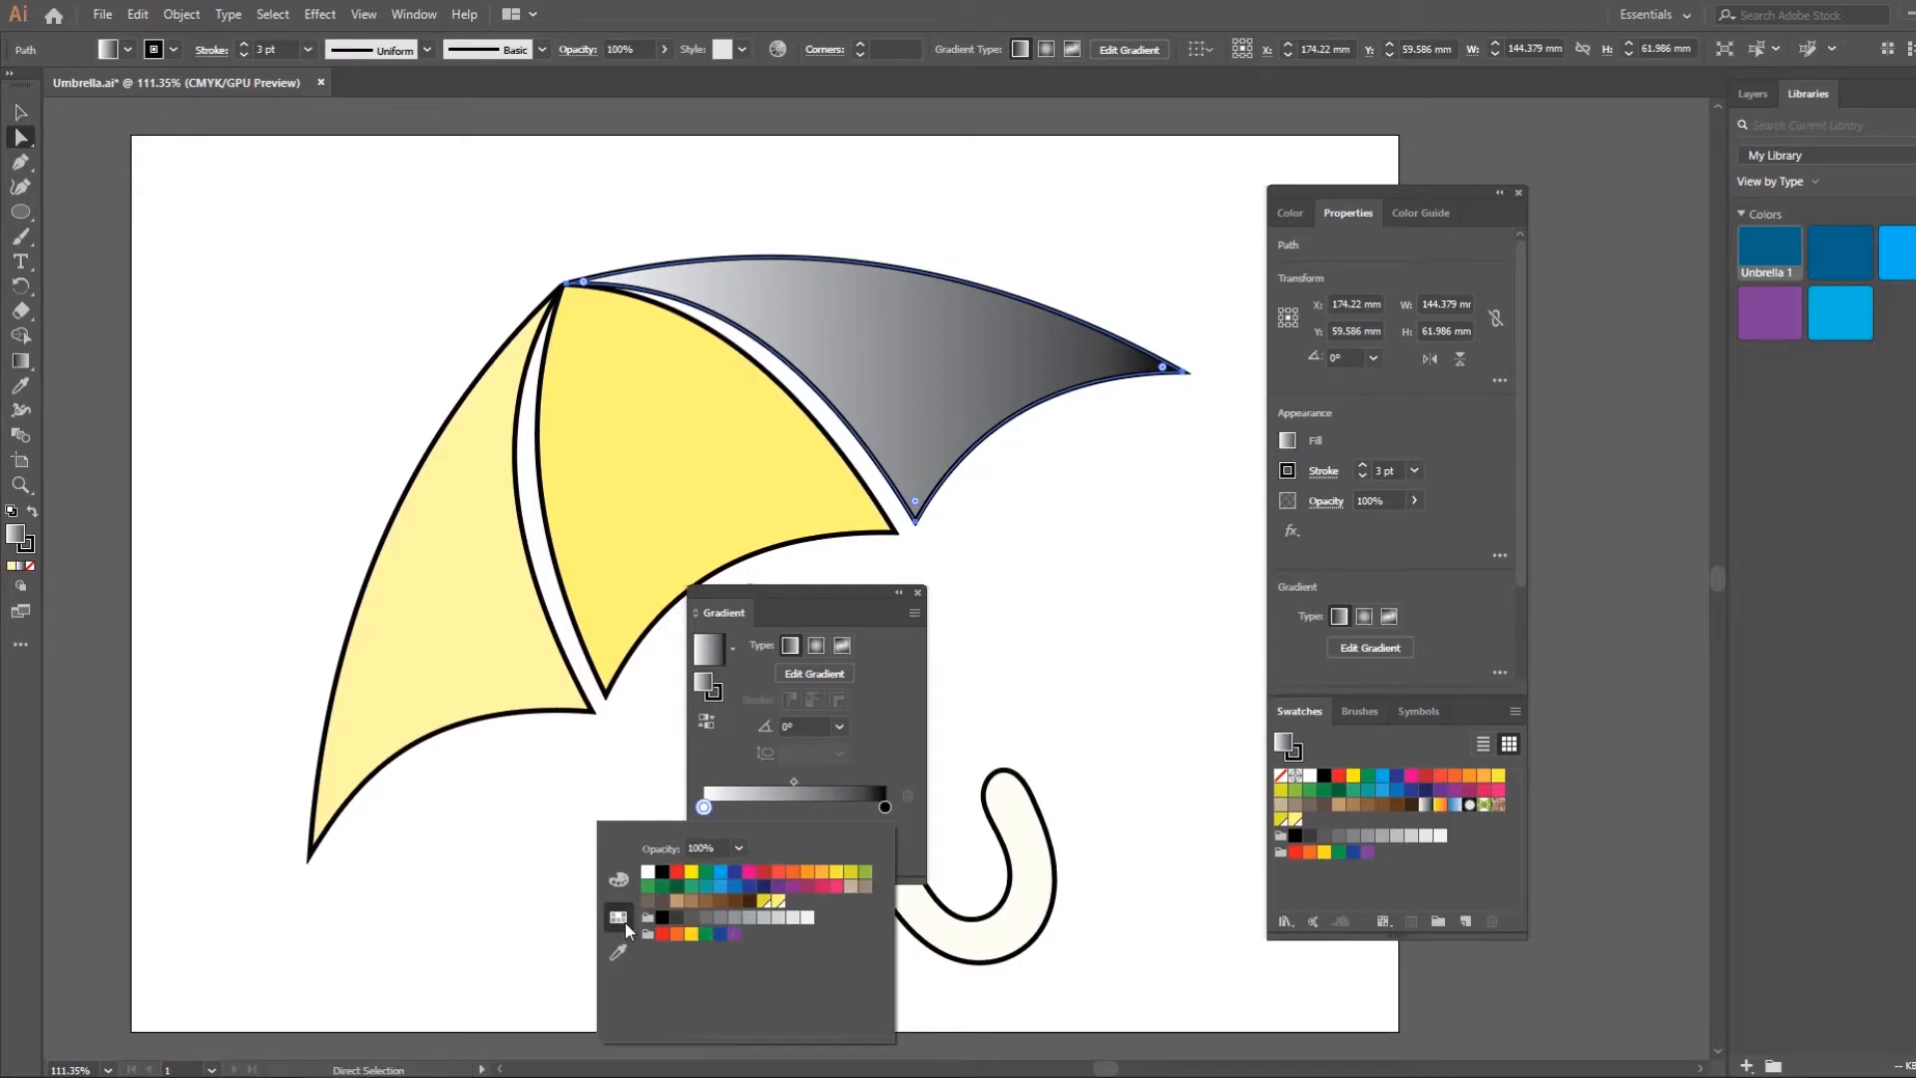
left_click(723, 875)
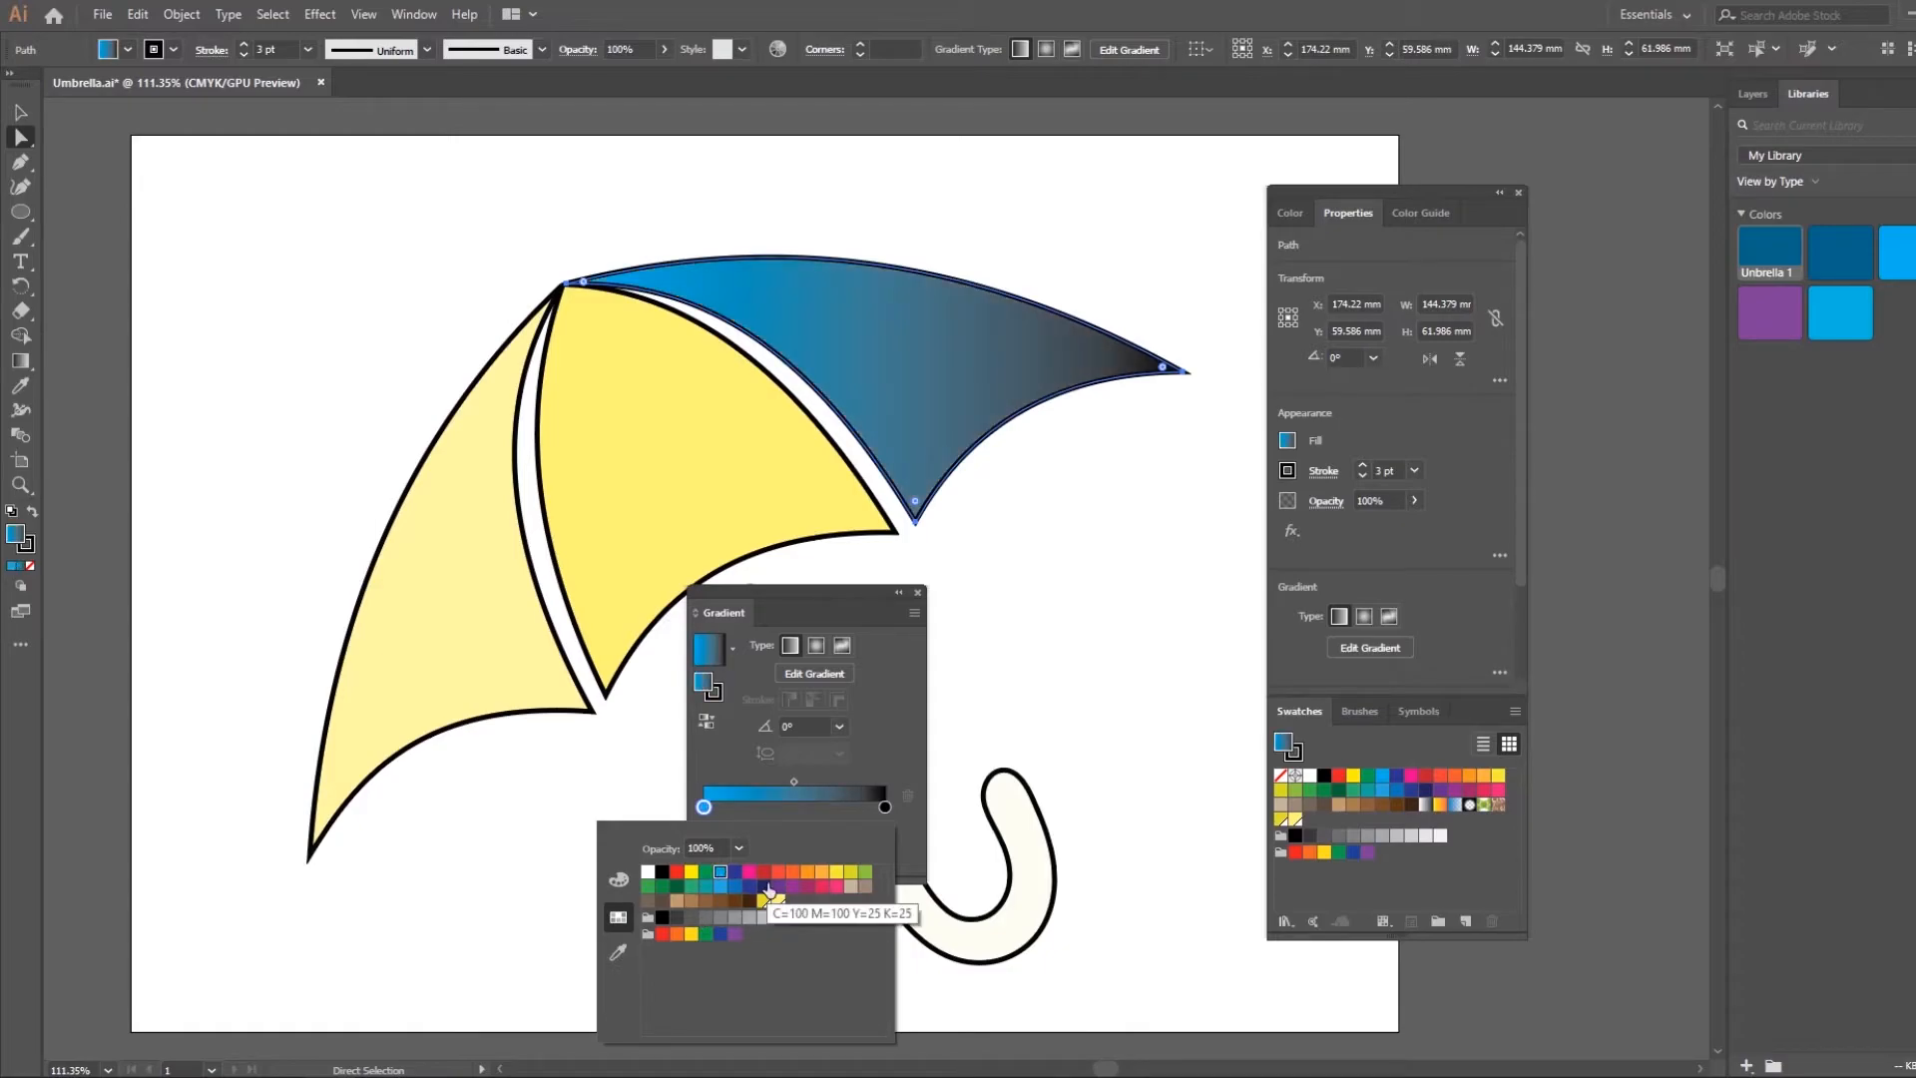
left_click(896, 755)
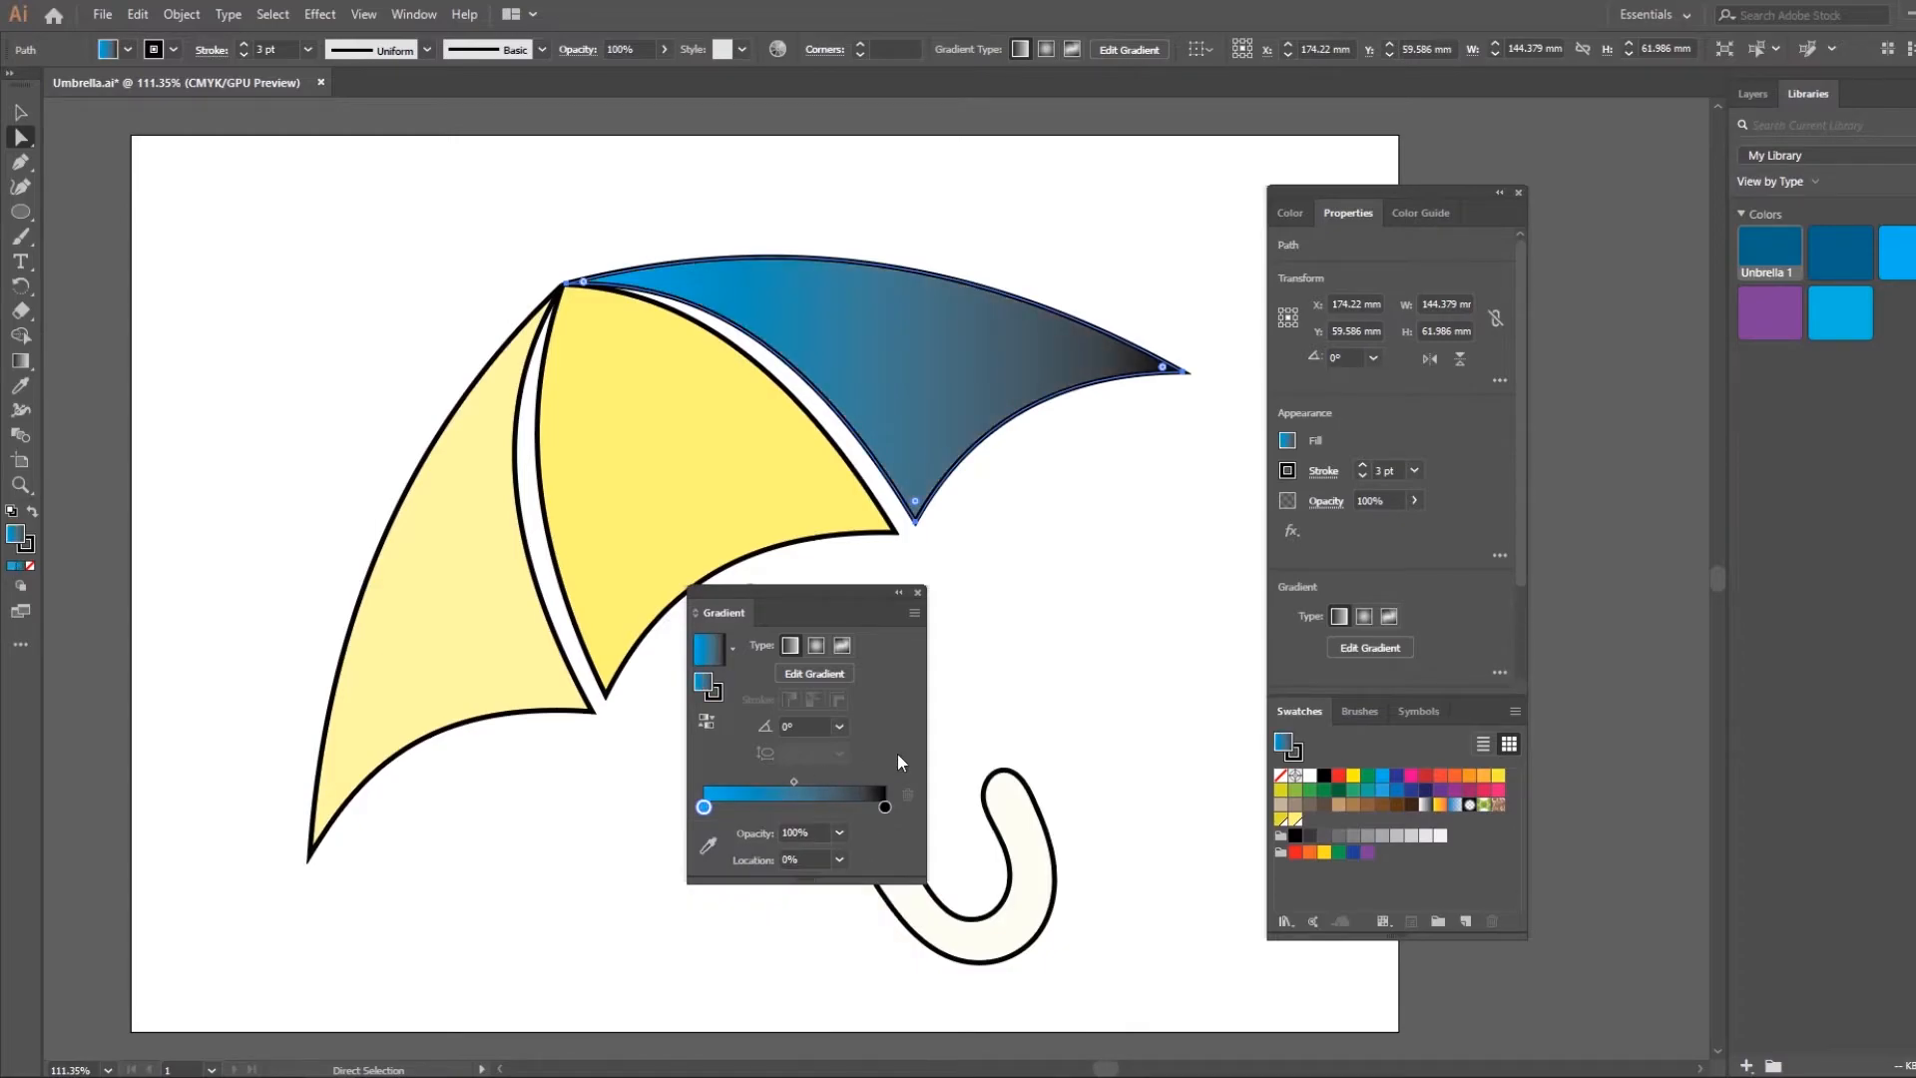
double_click(885, 807)
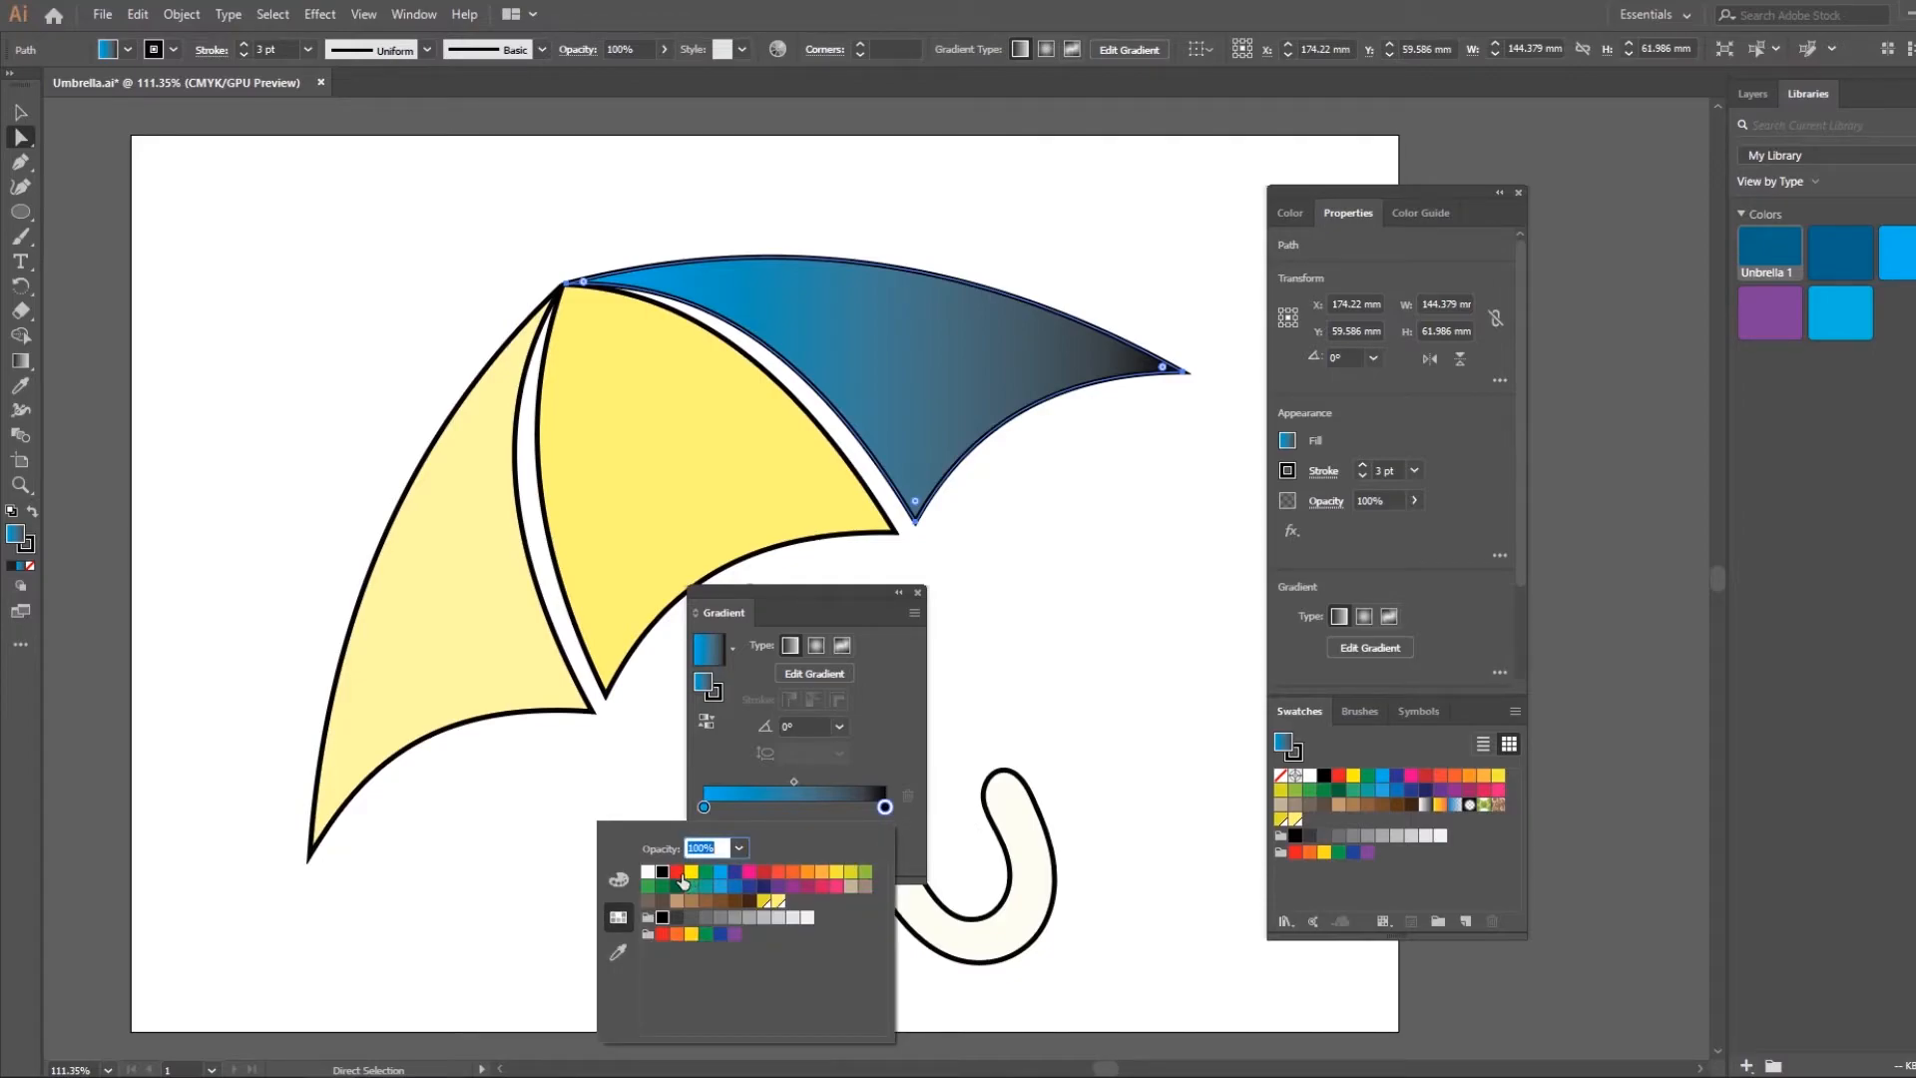
left_click(691, 873)
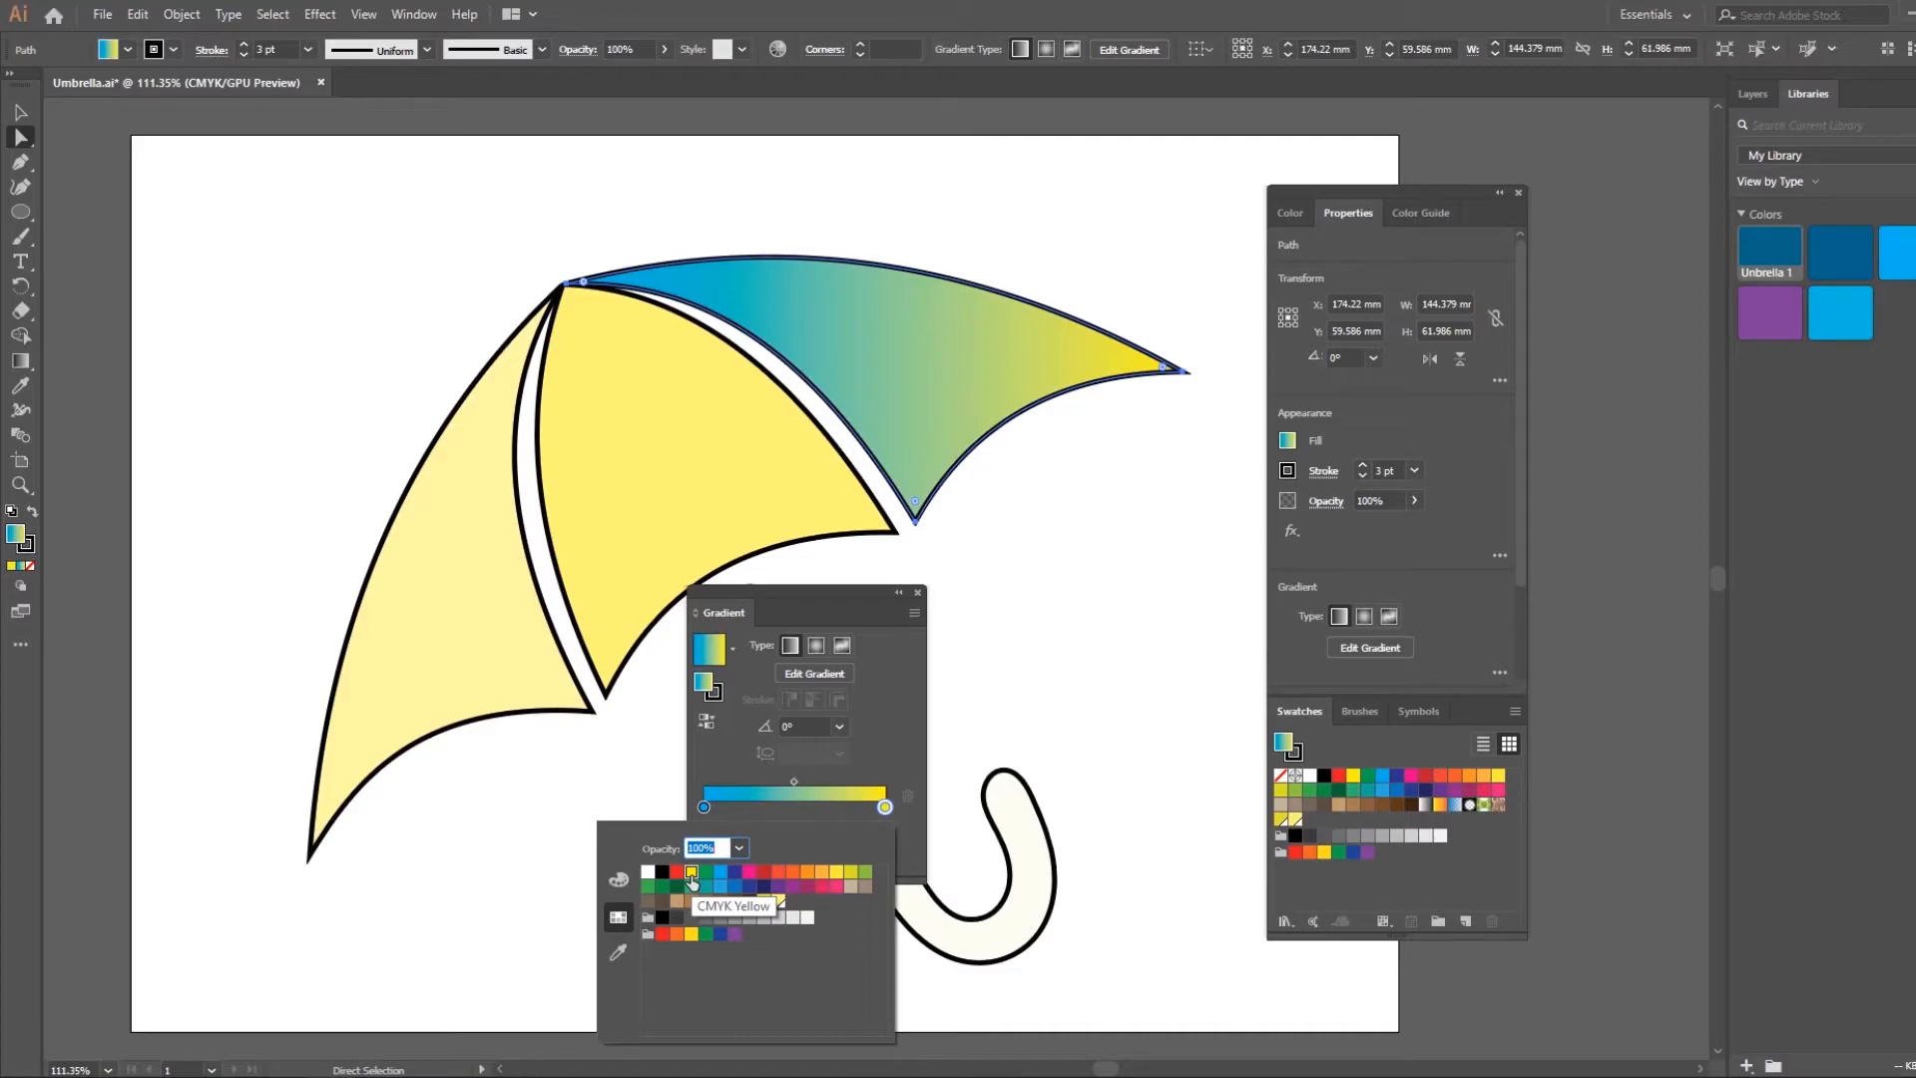
left_click(877, 749)
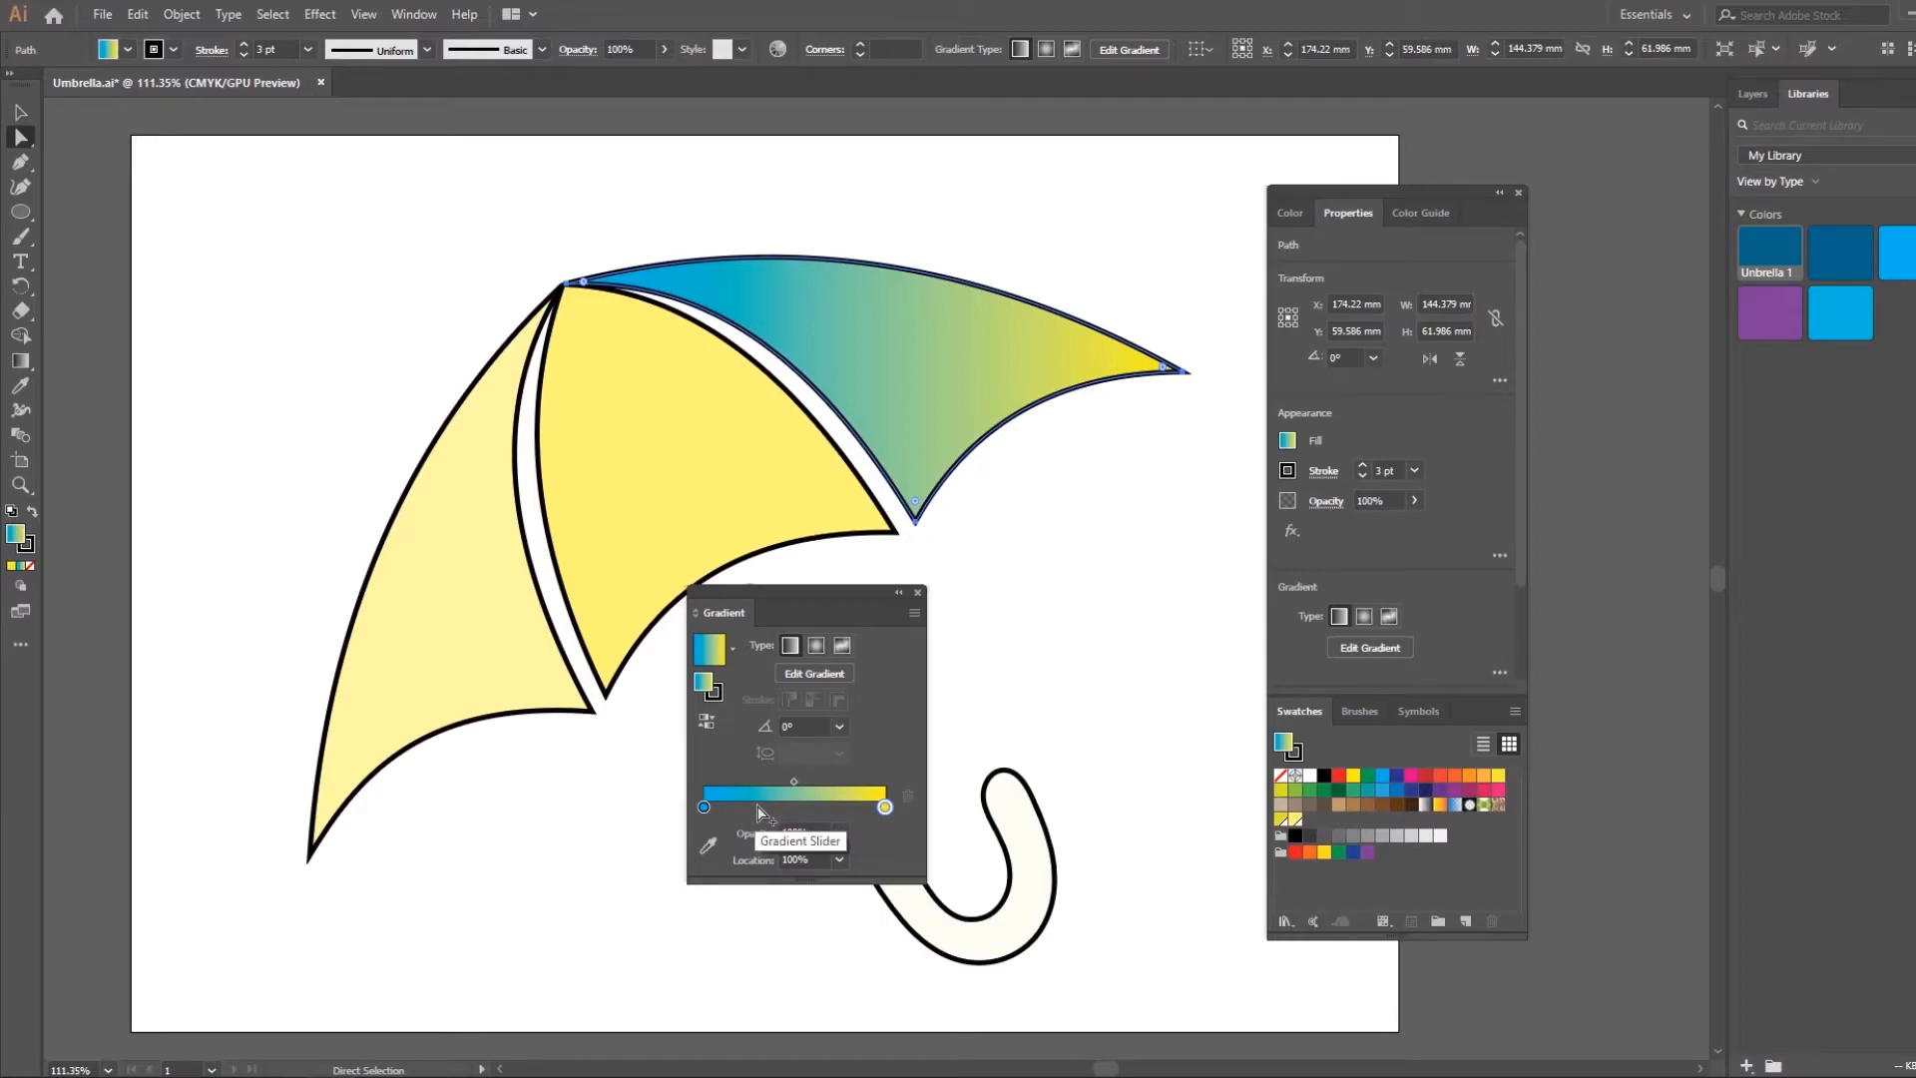
Try an extra color stop partway along the gradient slider and remove it again
left_click(758, 808)
left_click(918, 801)
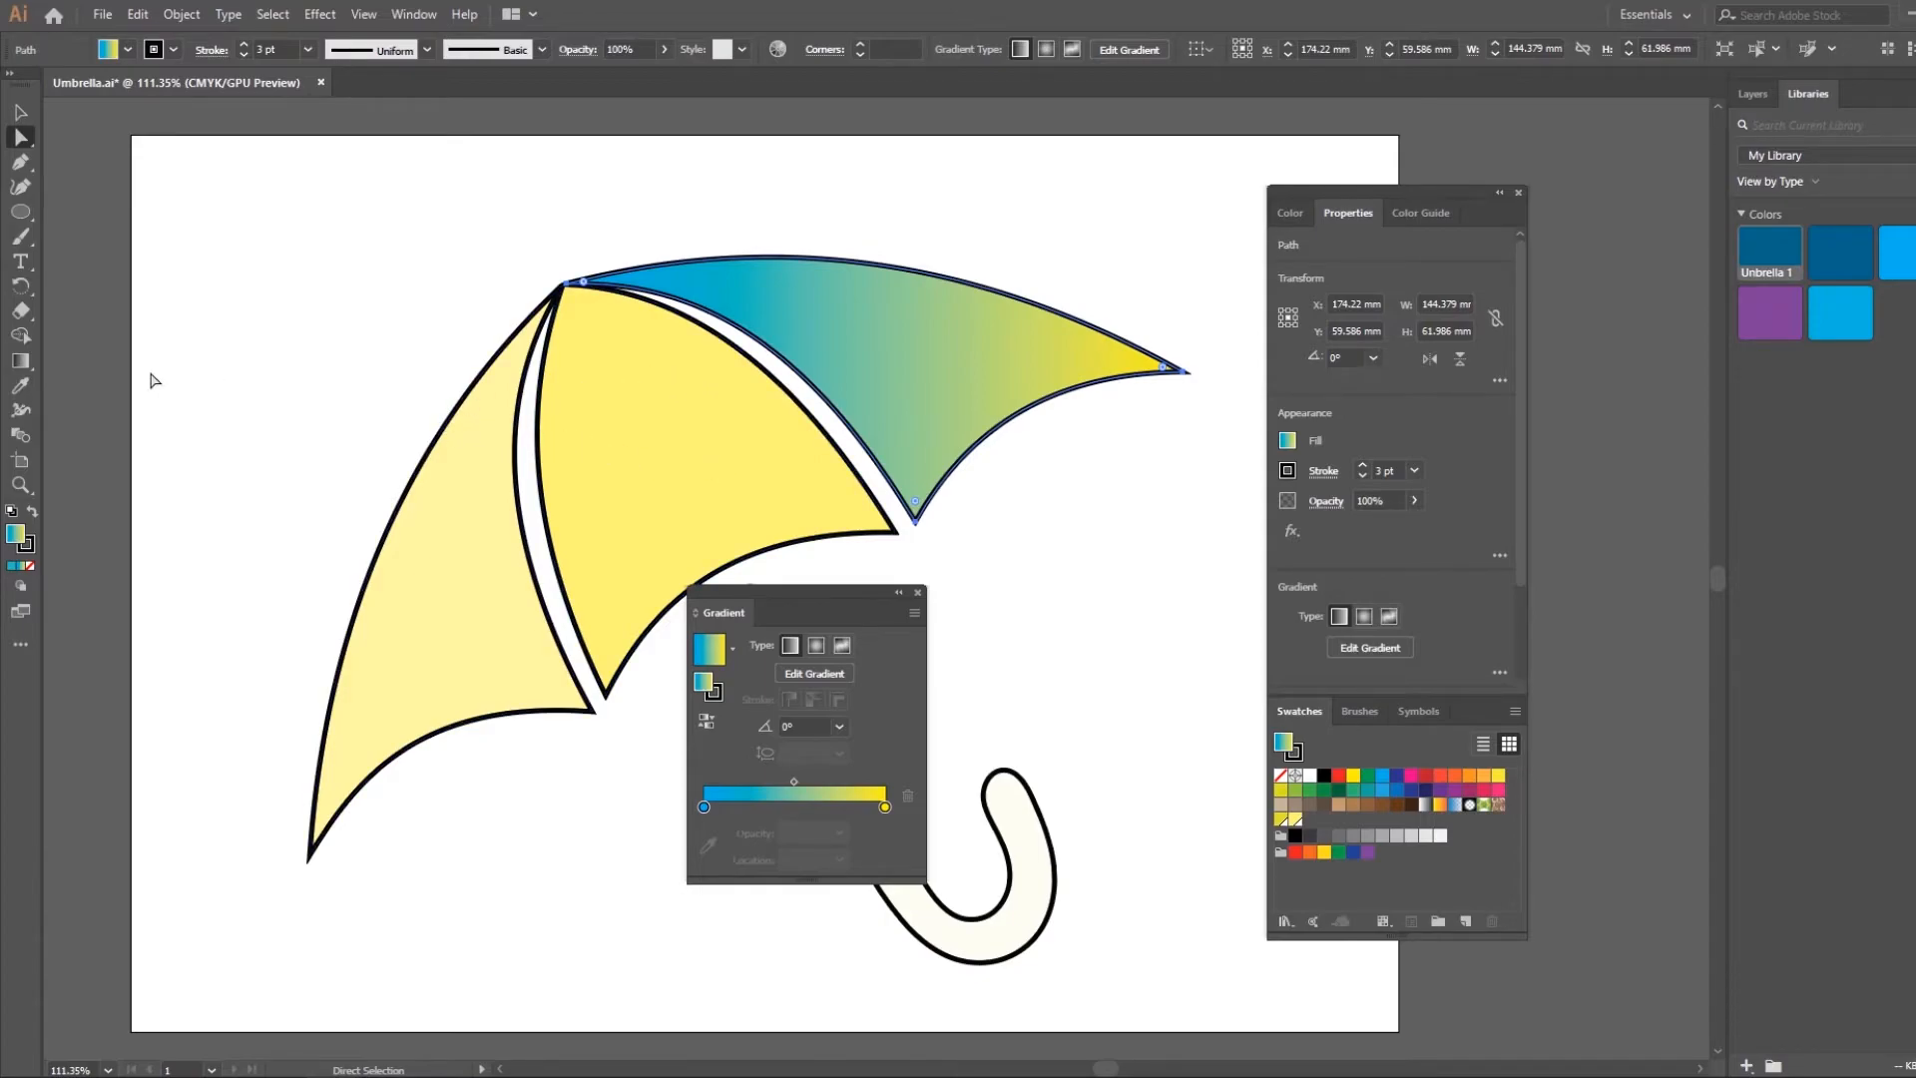
Redirect the canopy gradient with the Gradient tool so it runs diagonally at about -41°, starting above the canopy and ending below its outer tip
left_click(17, 364)
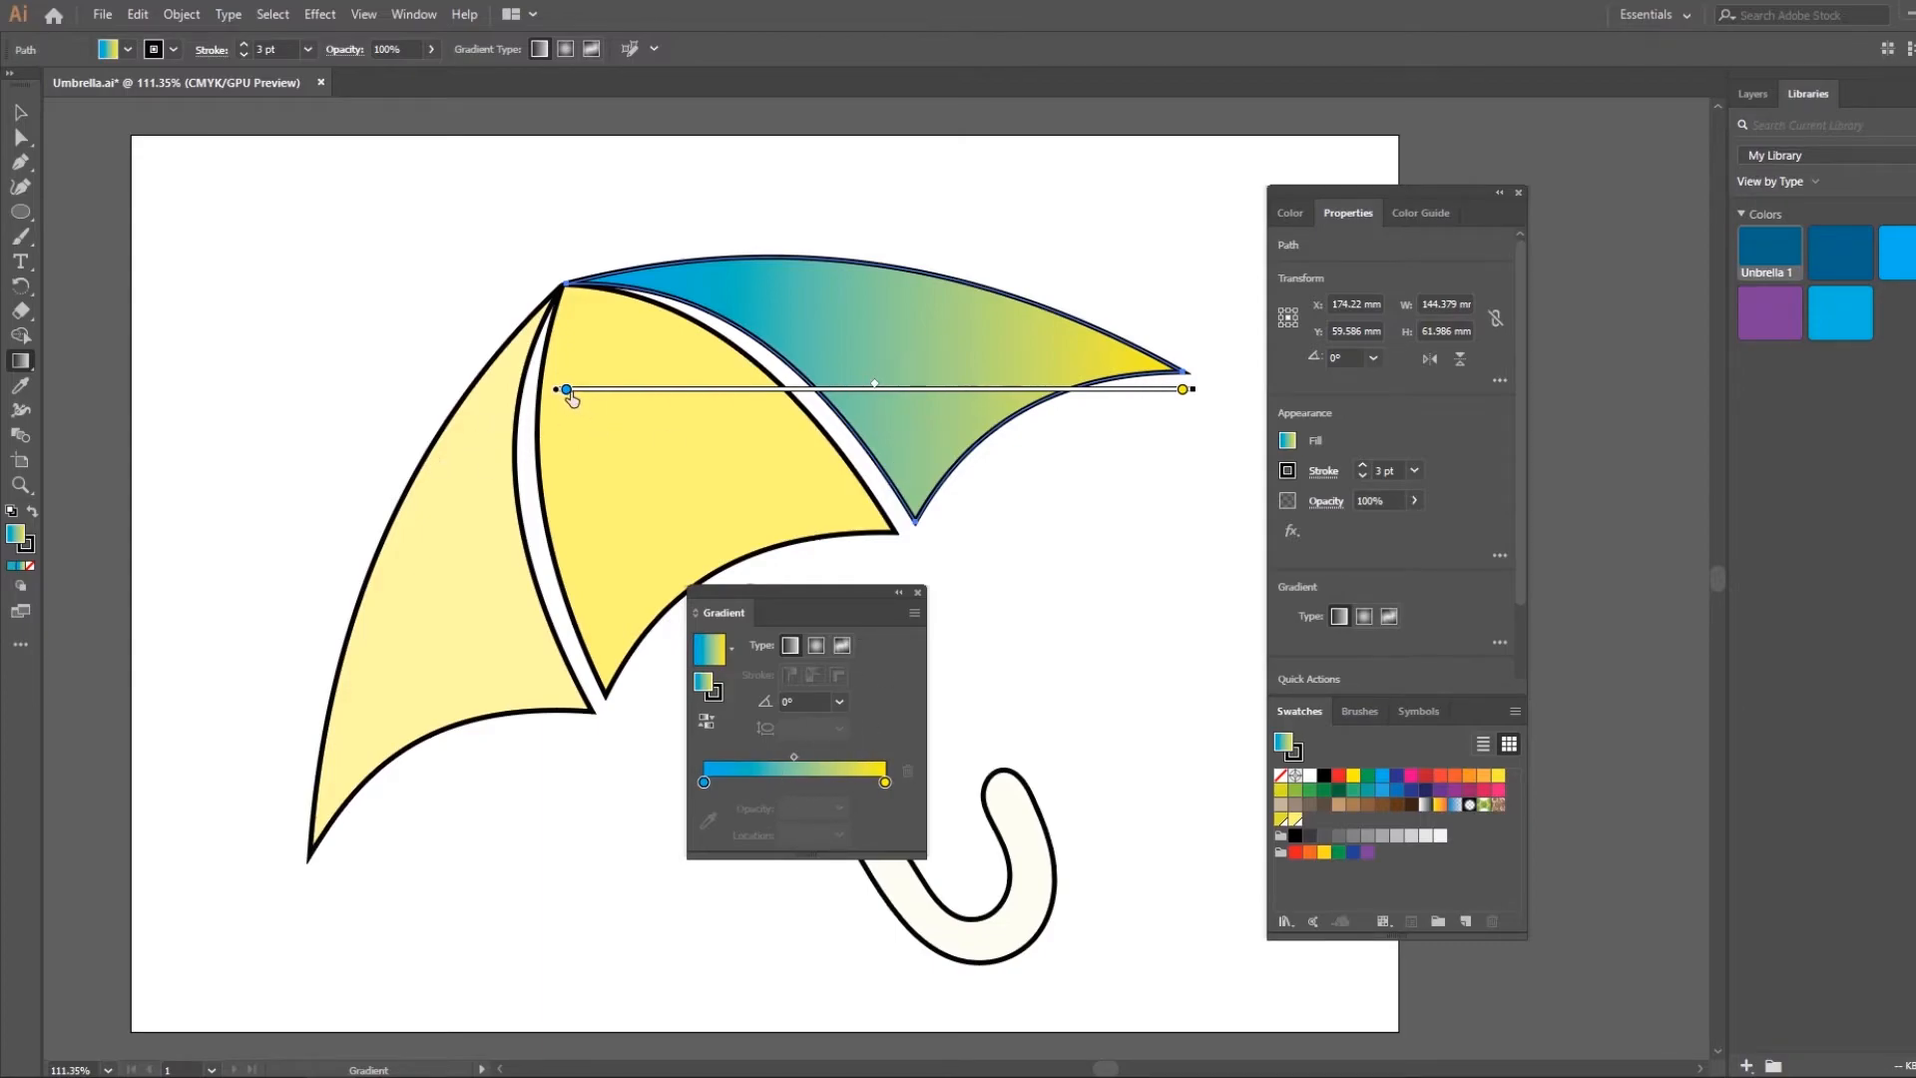
double_click(566, 389)
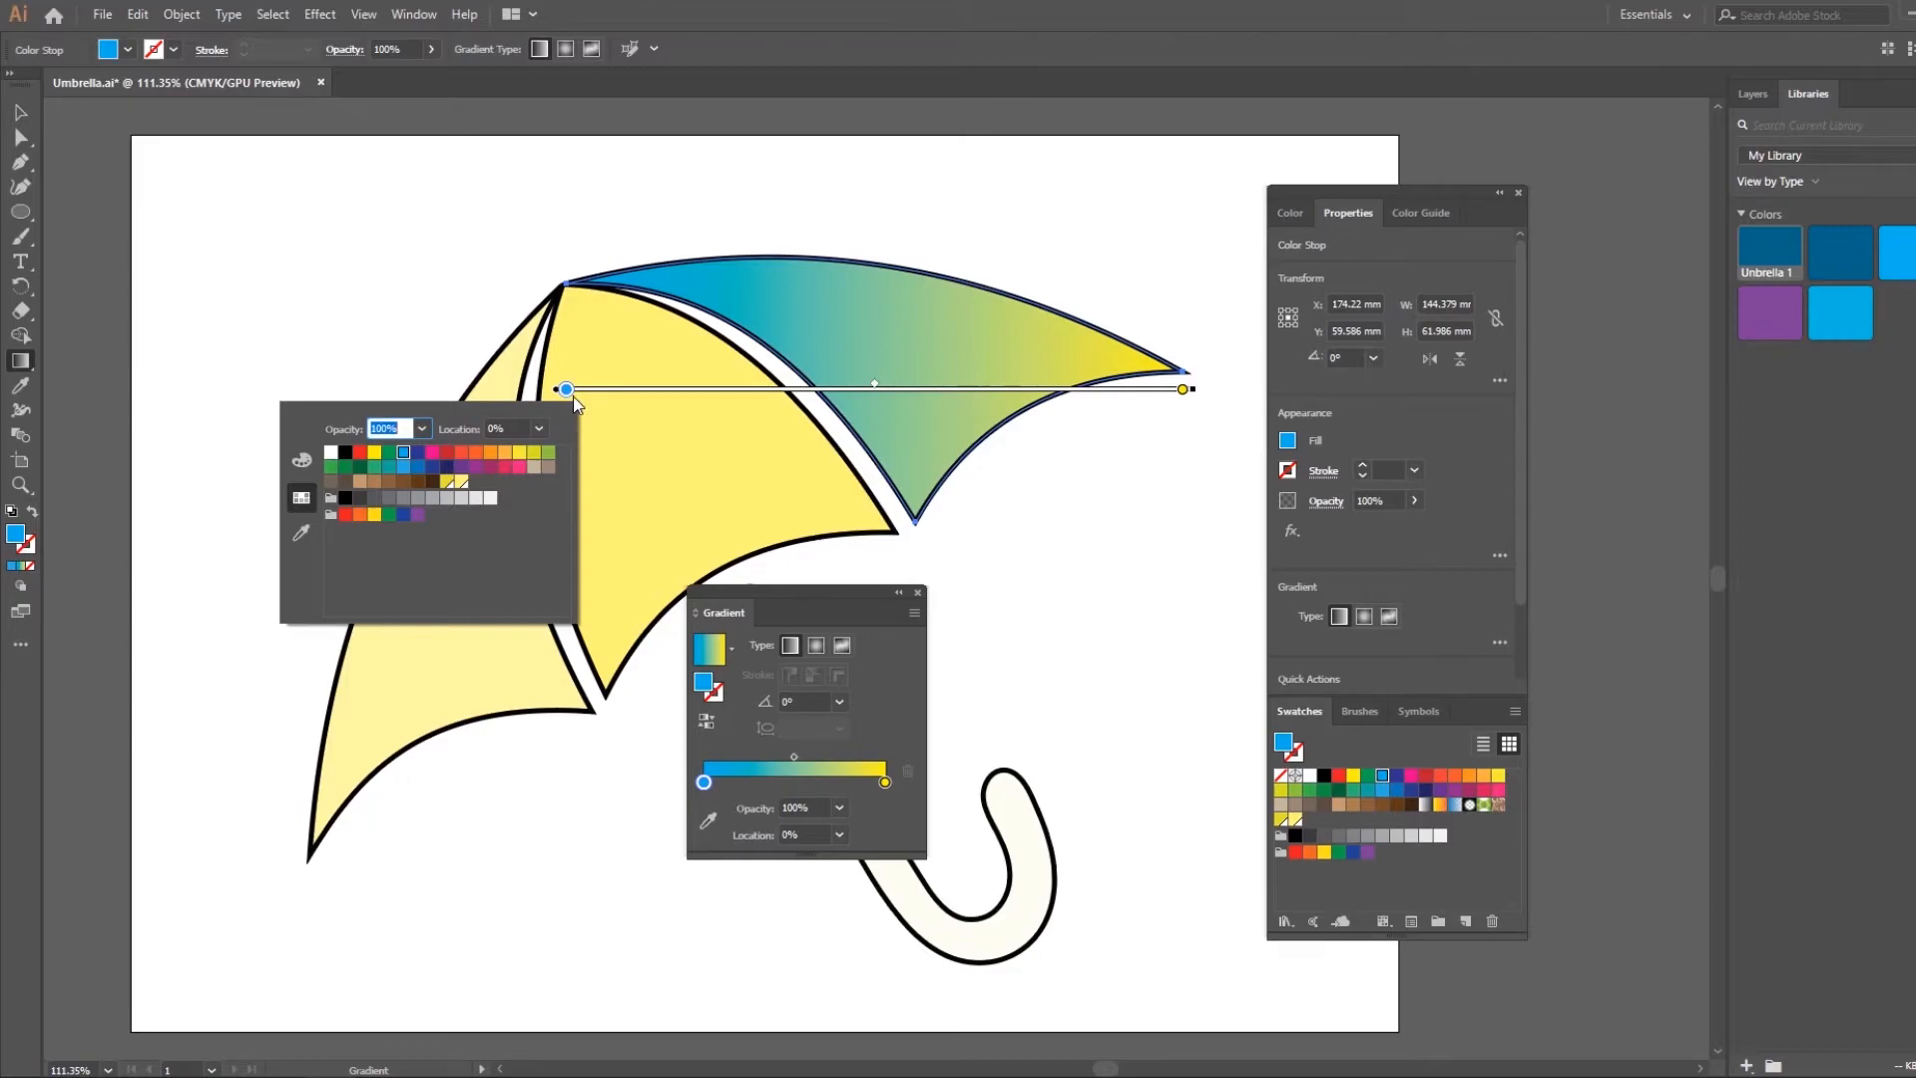
key("Escape")
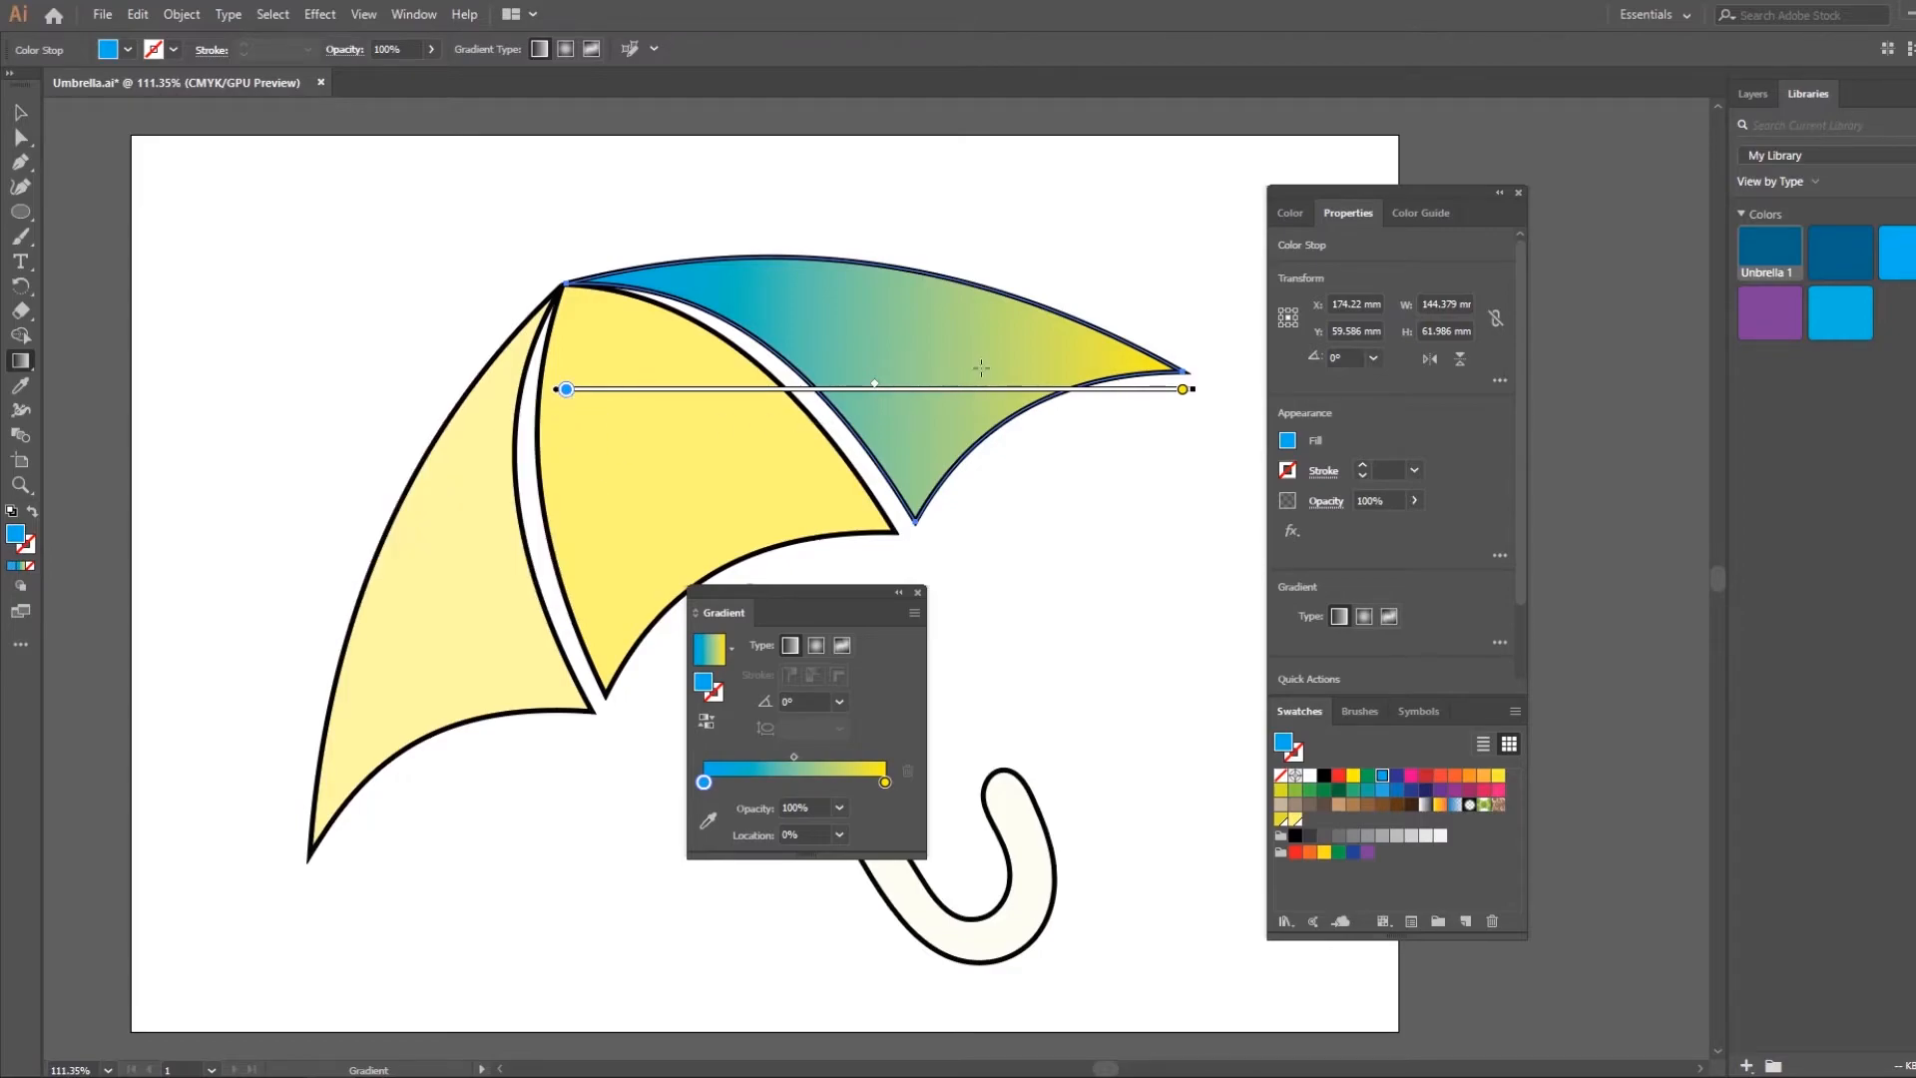
left_click_drag(566, 389, 765, 389)
mouse_move(1183, 389)
left_mouse_down()
mouse_move(858, 389)
mouse_move(1182, 389)
left_mouse_up()
left_click(765, 389)
left_click_drag(765, 389, 544, 399)
left_click_drag(689, 239, 1139, 629)
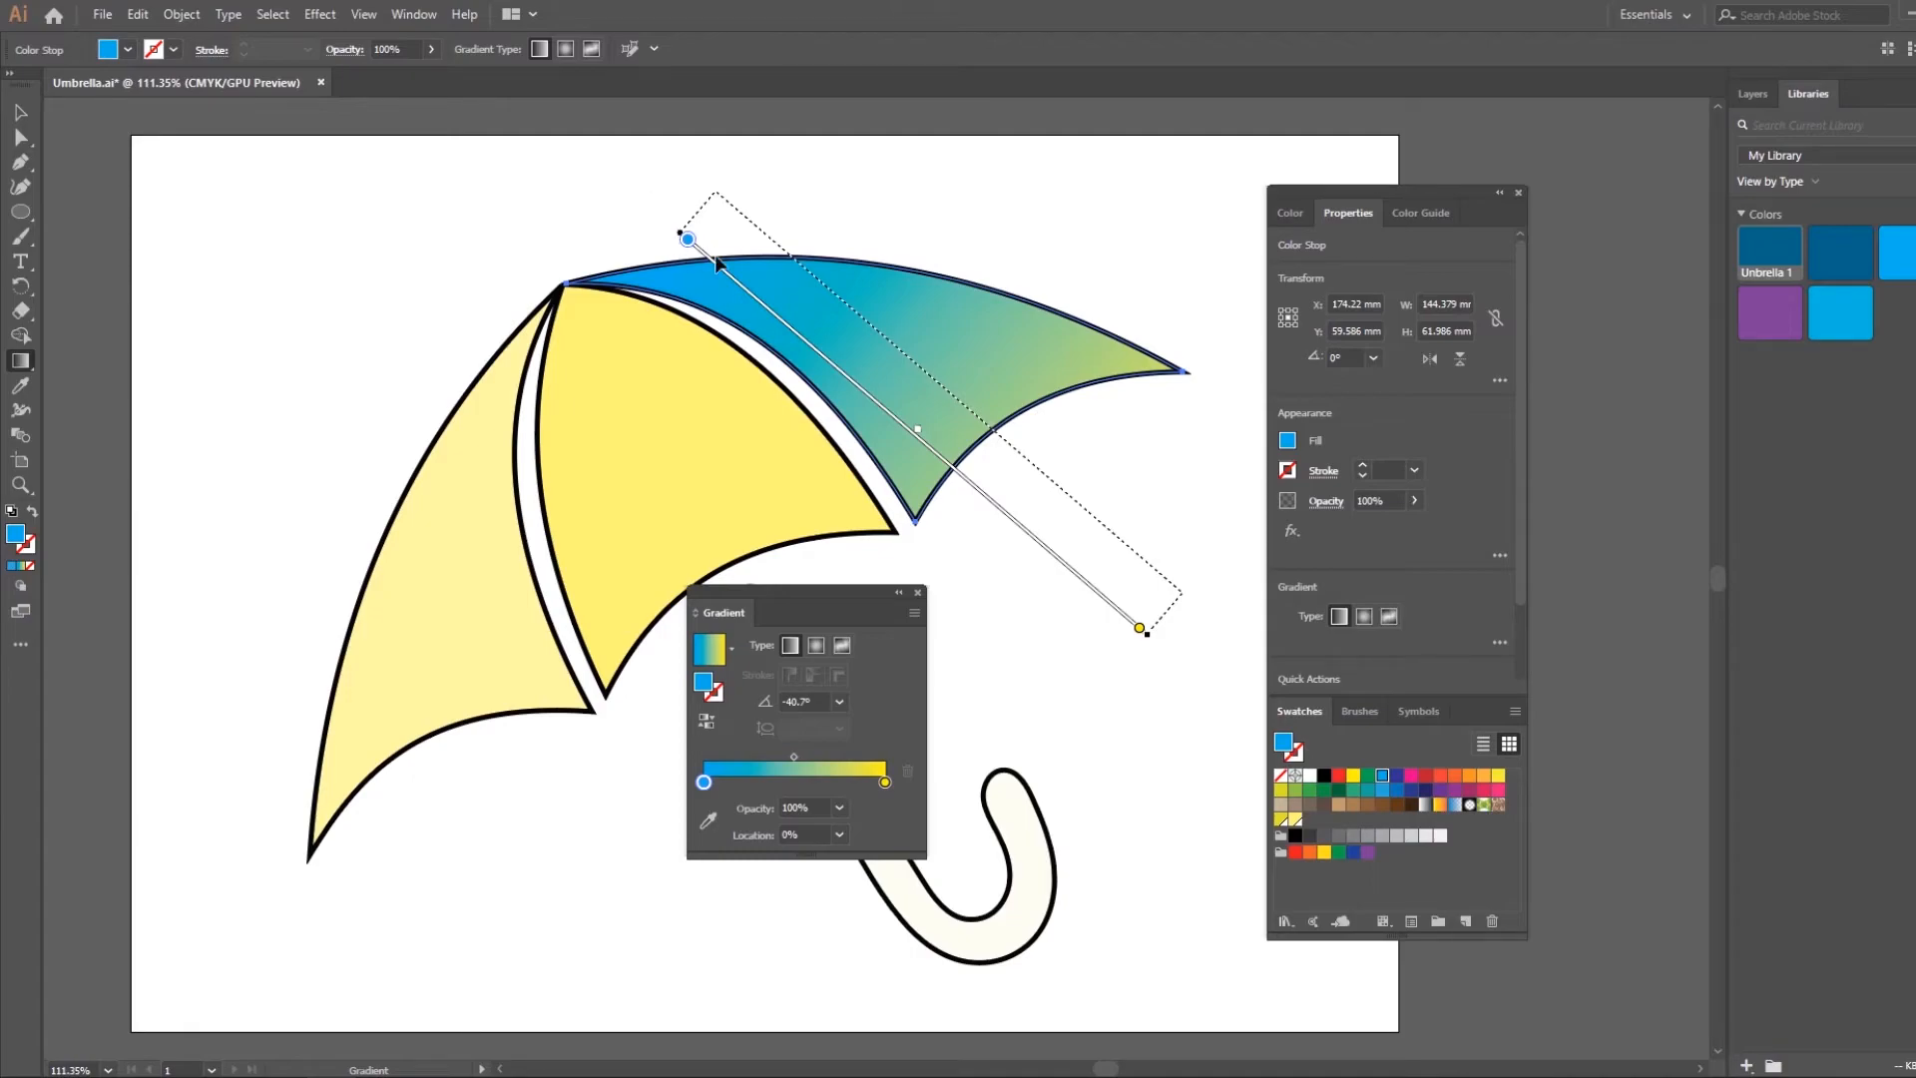
left_click(20, 143)
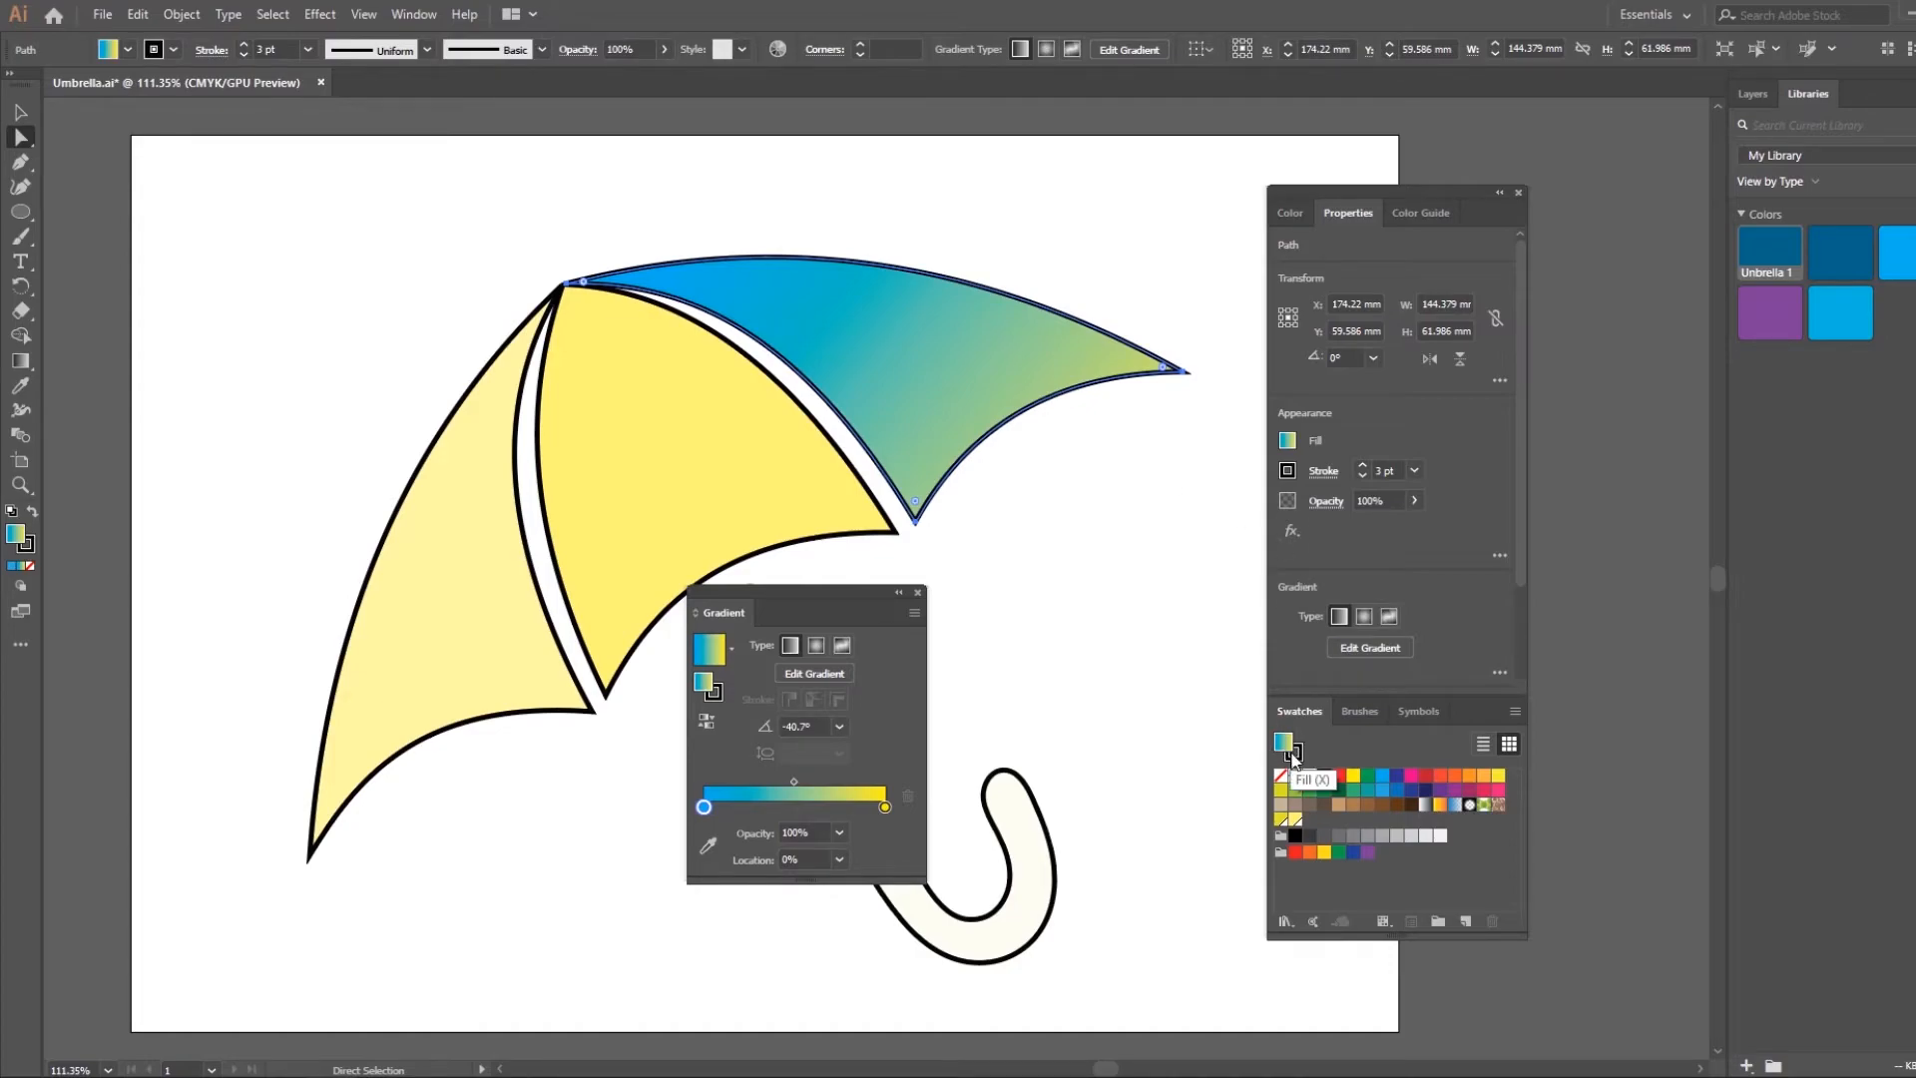
Save the canopy's current gradient as a new swatch named "blue yellow"
left_click(1466, 923)
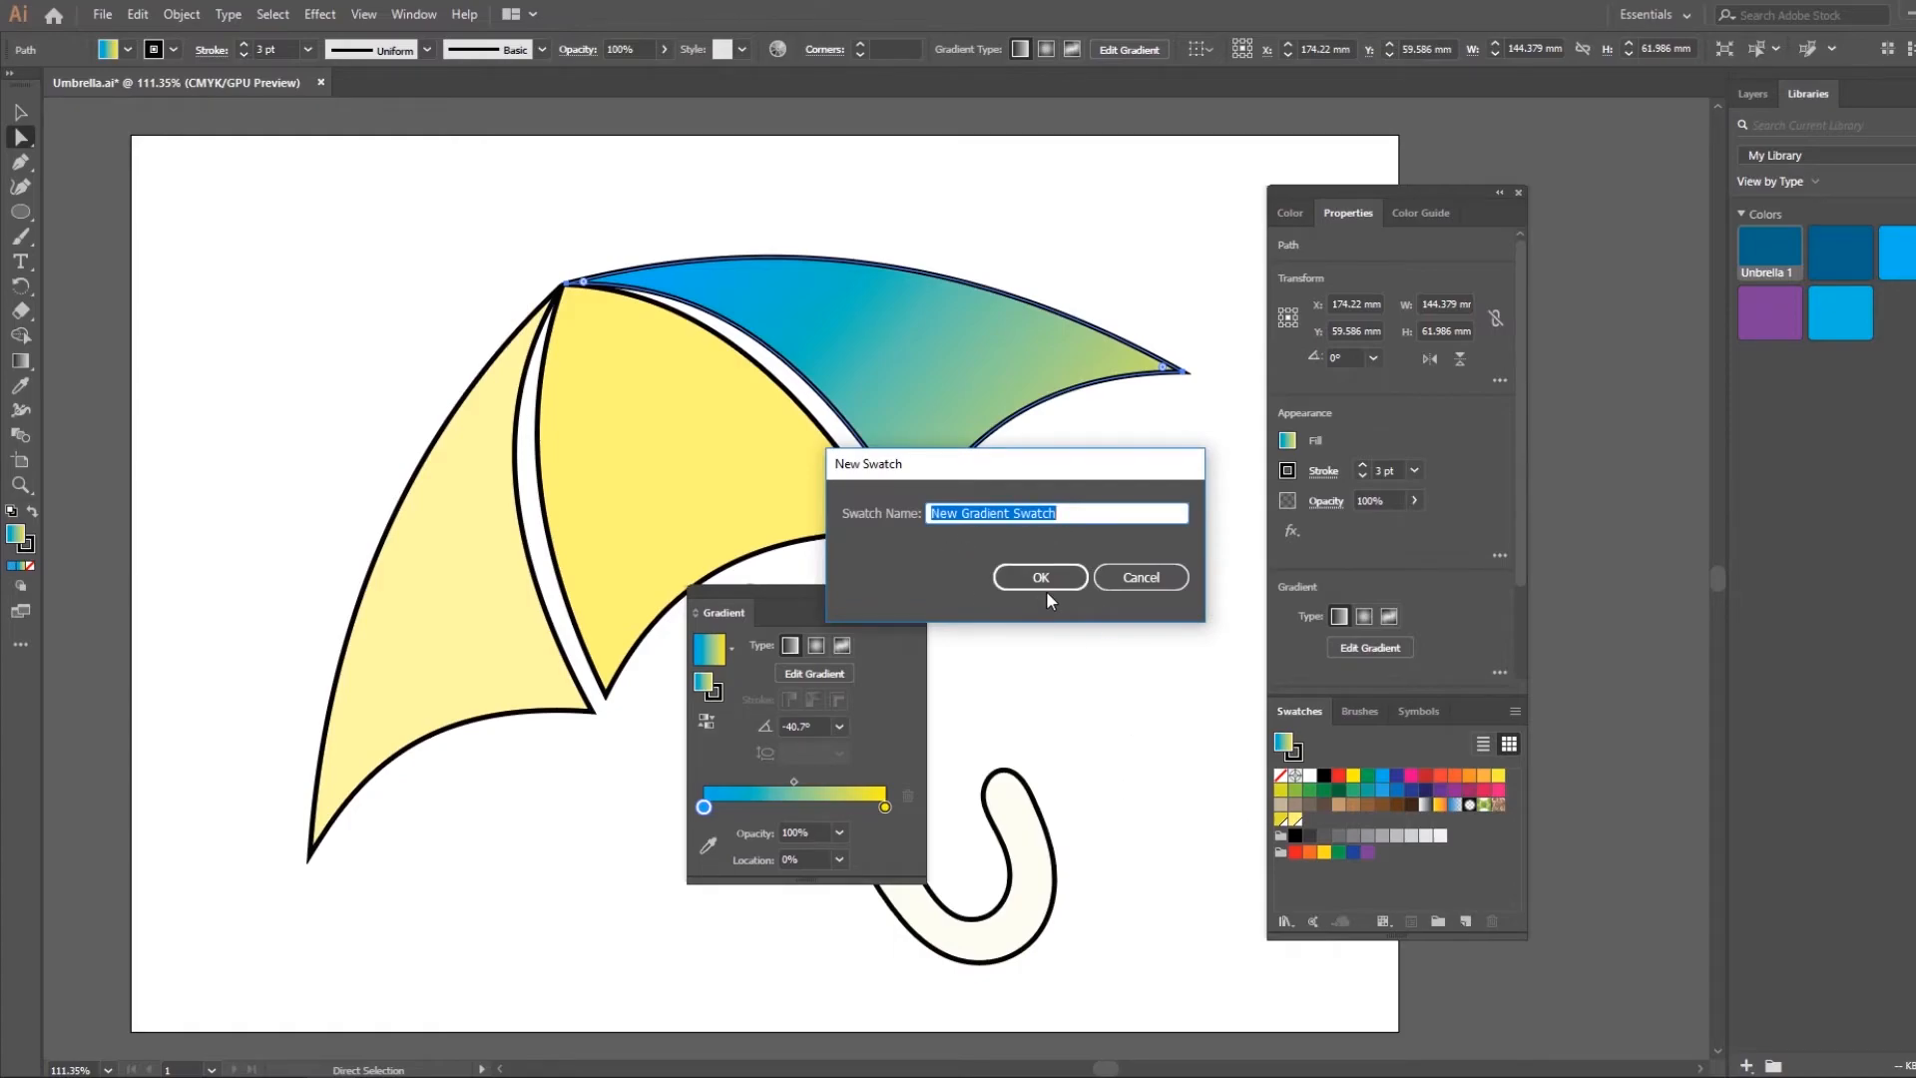
type("blue ")
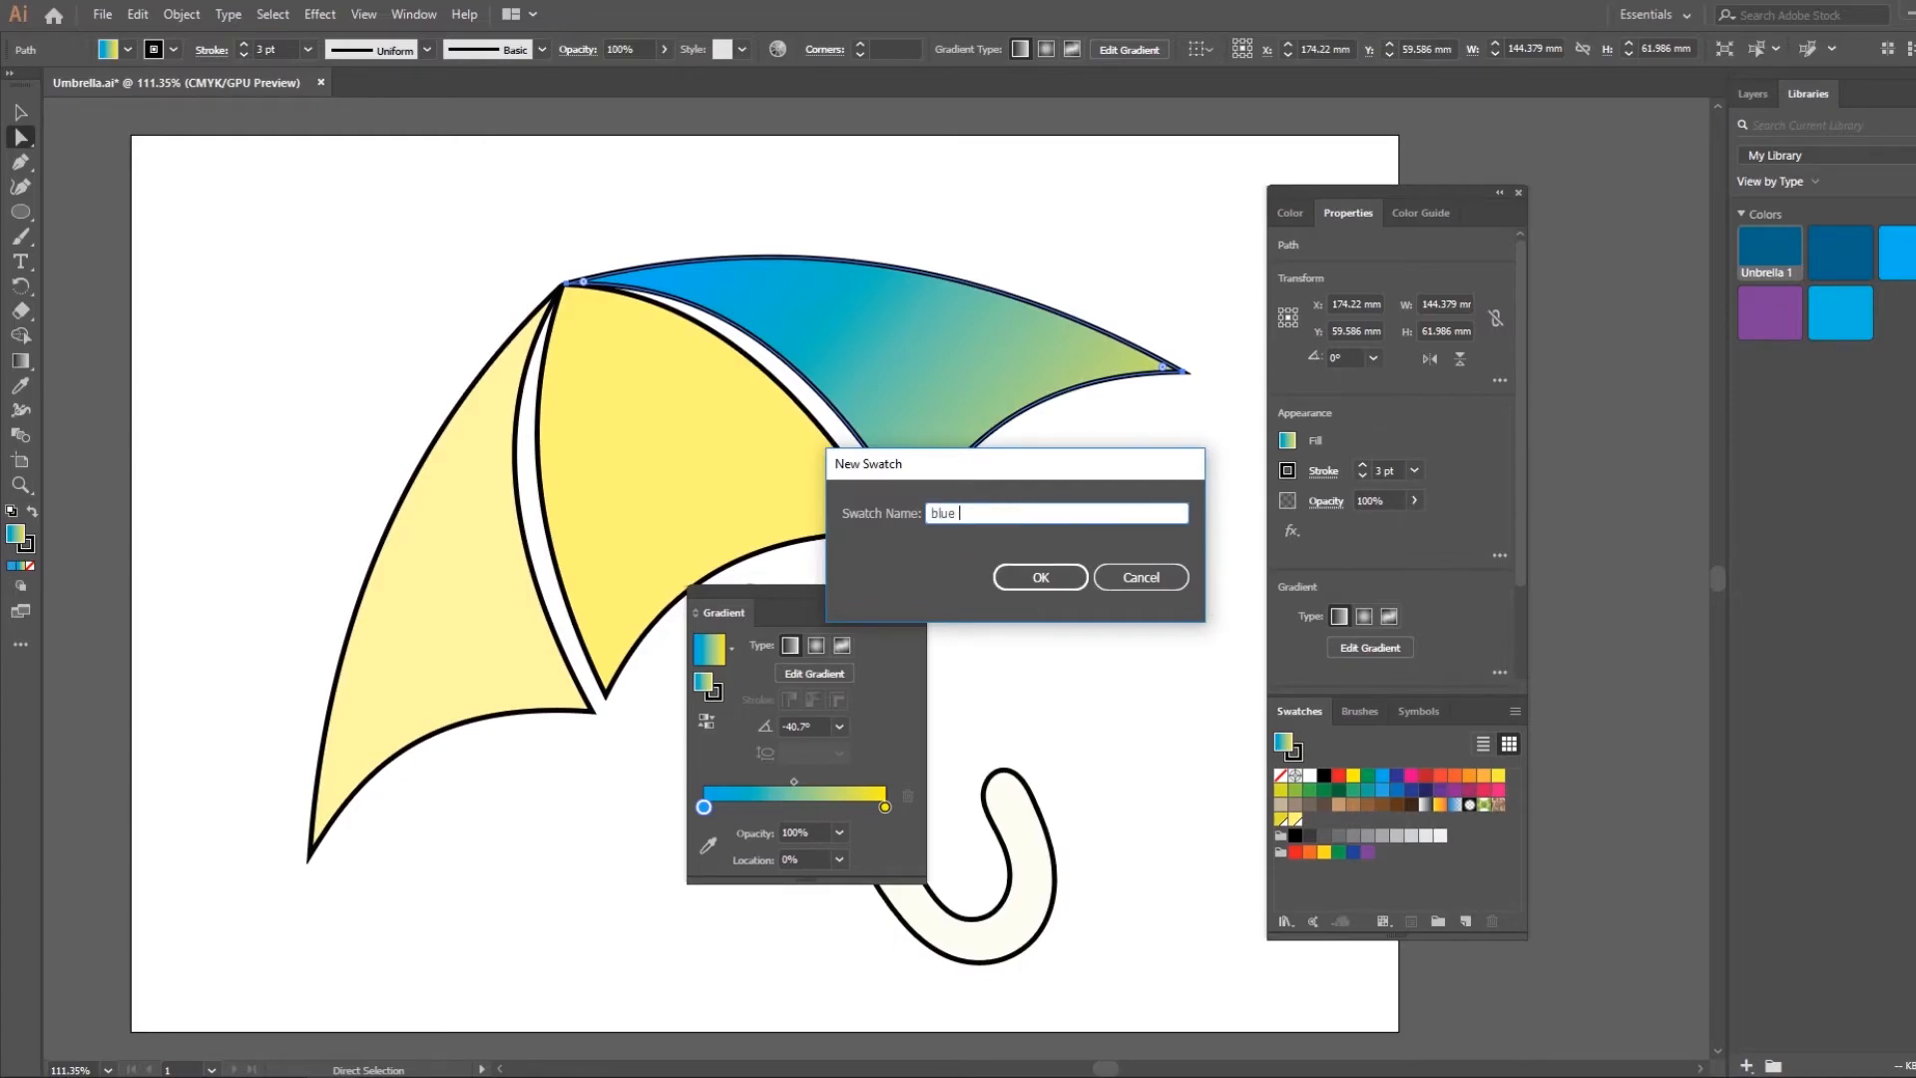
type("yellow")
key("Return")
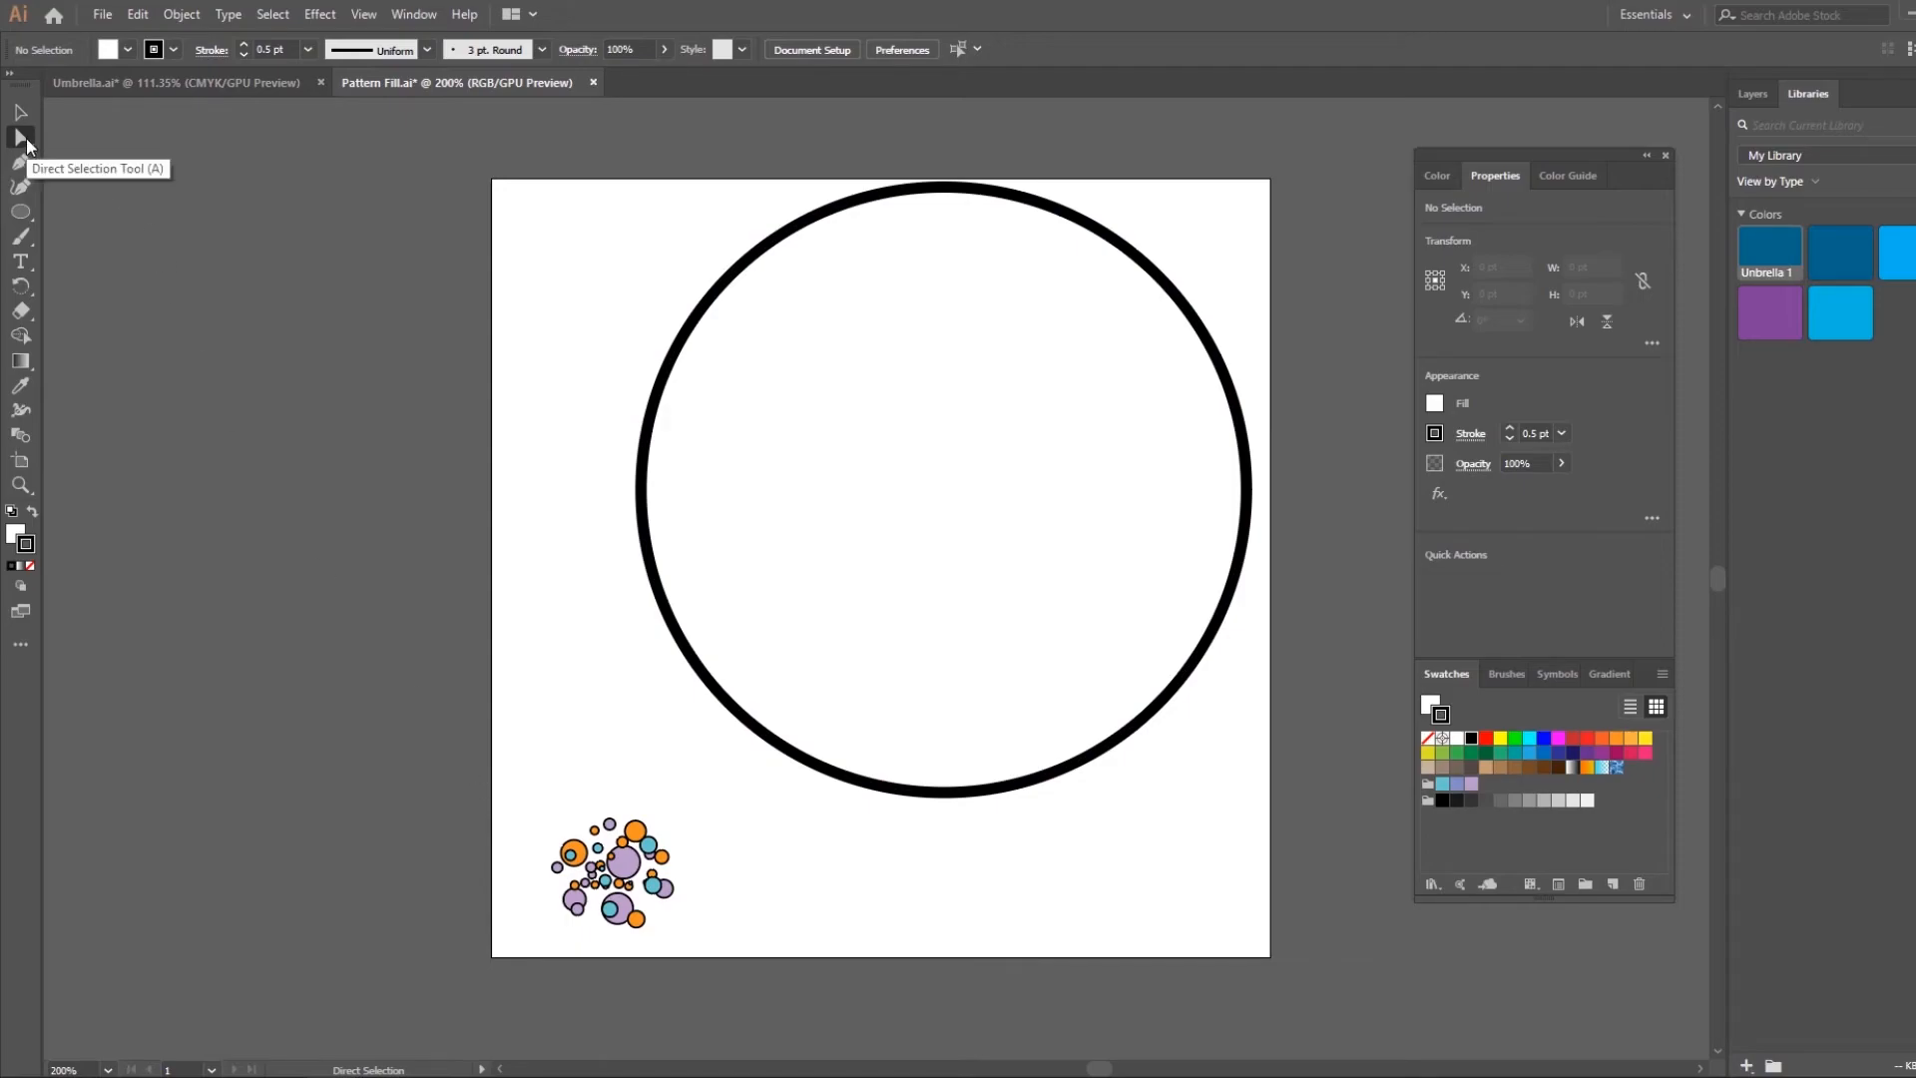
Make a new pattern from the cluster of small colored circles and name it "circles"
left_click_drag(537, 806, 714, 953)
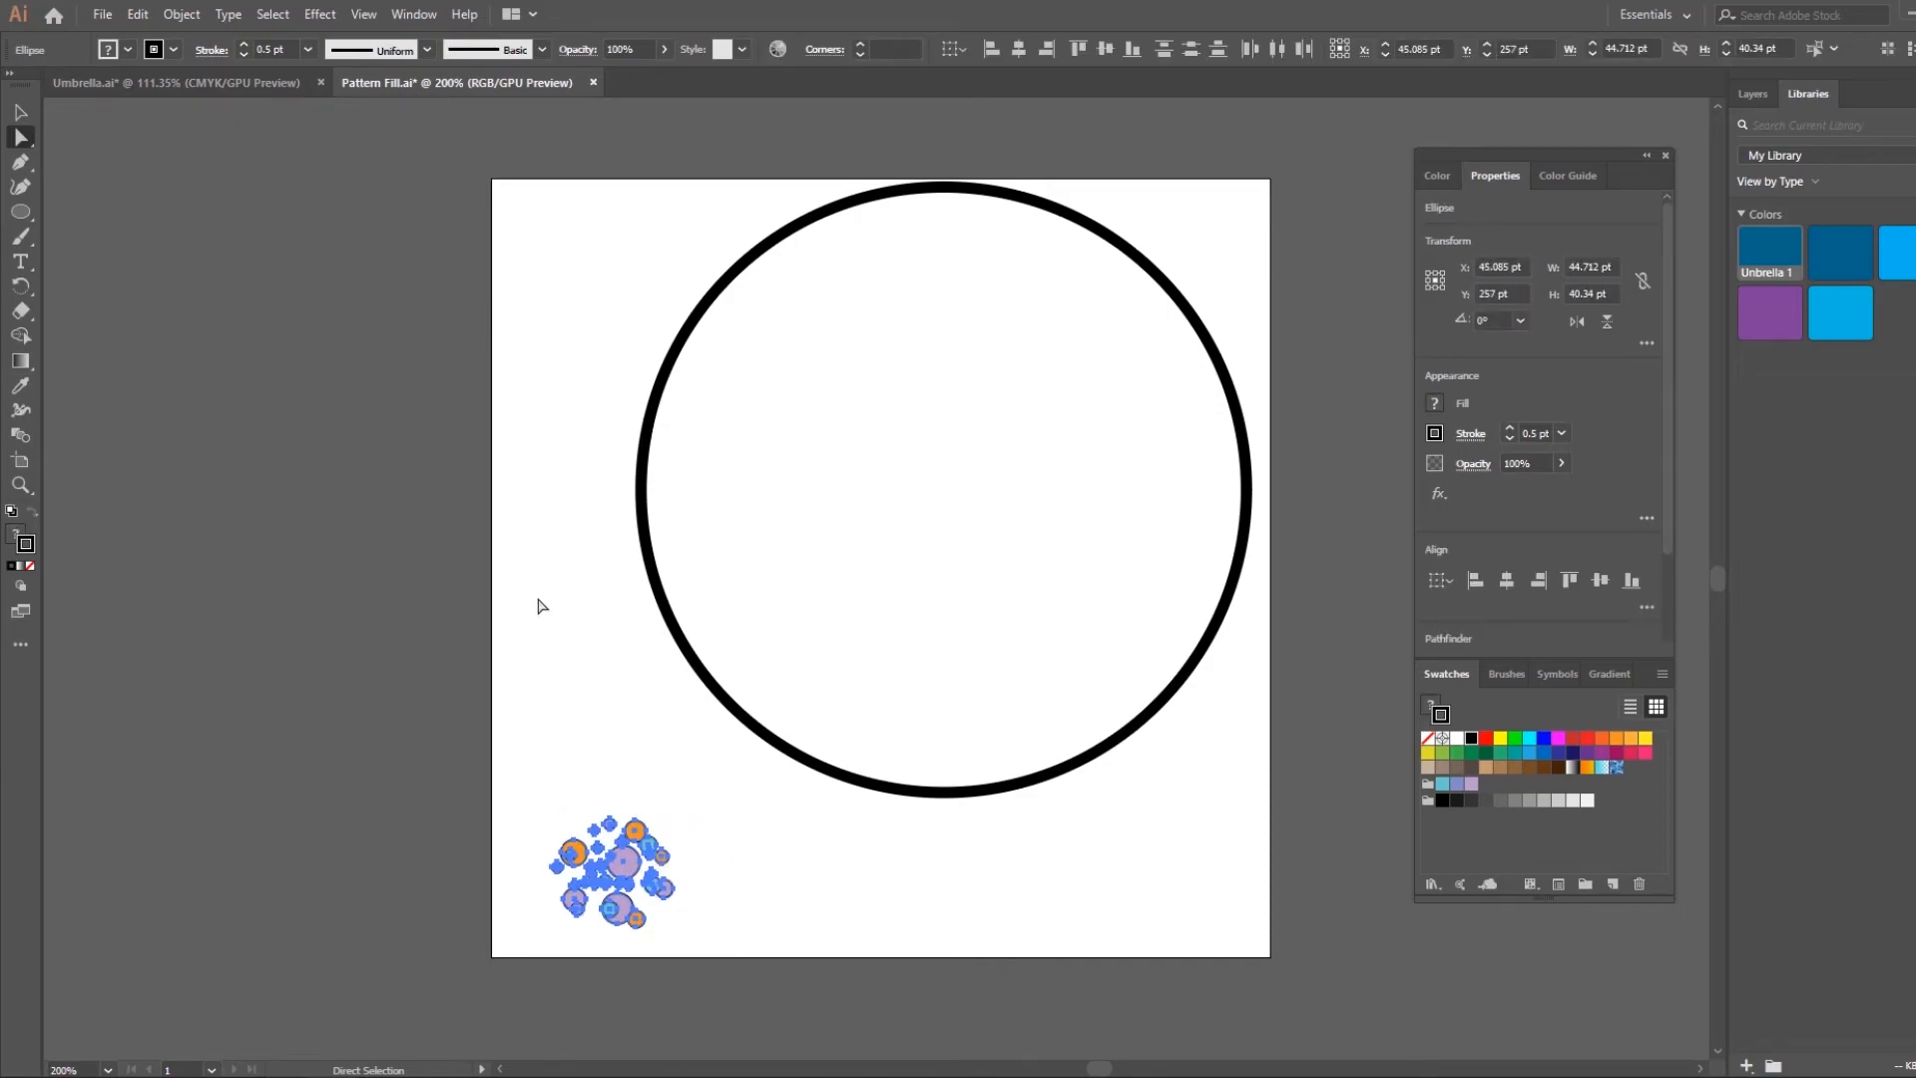
left_click(177, 14)
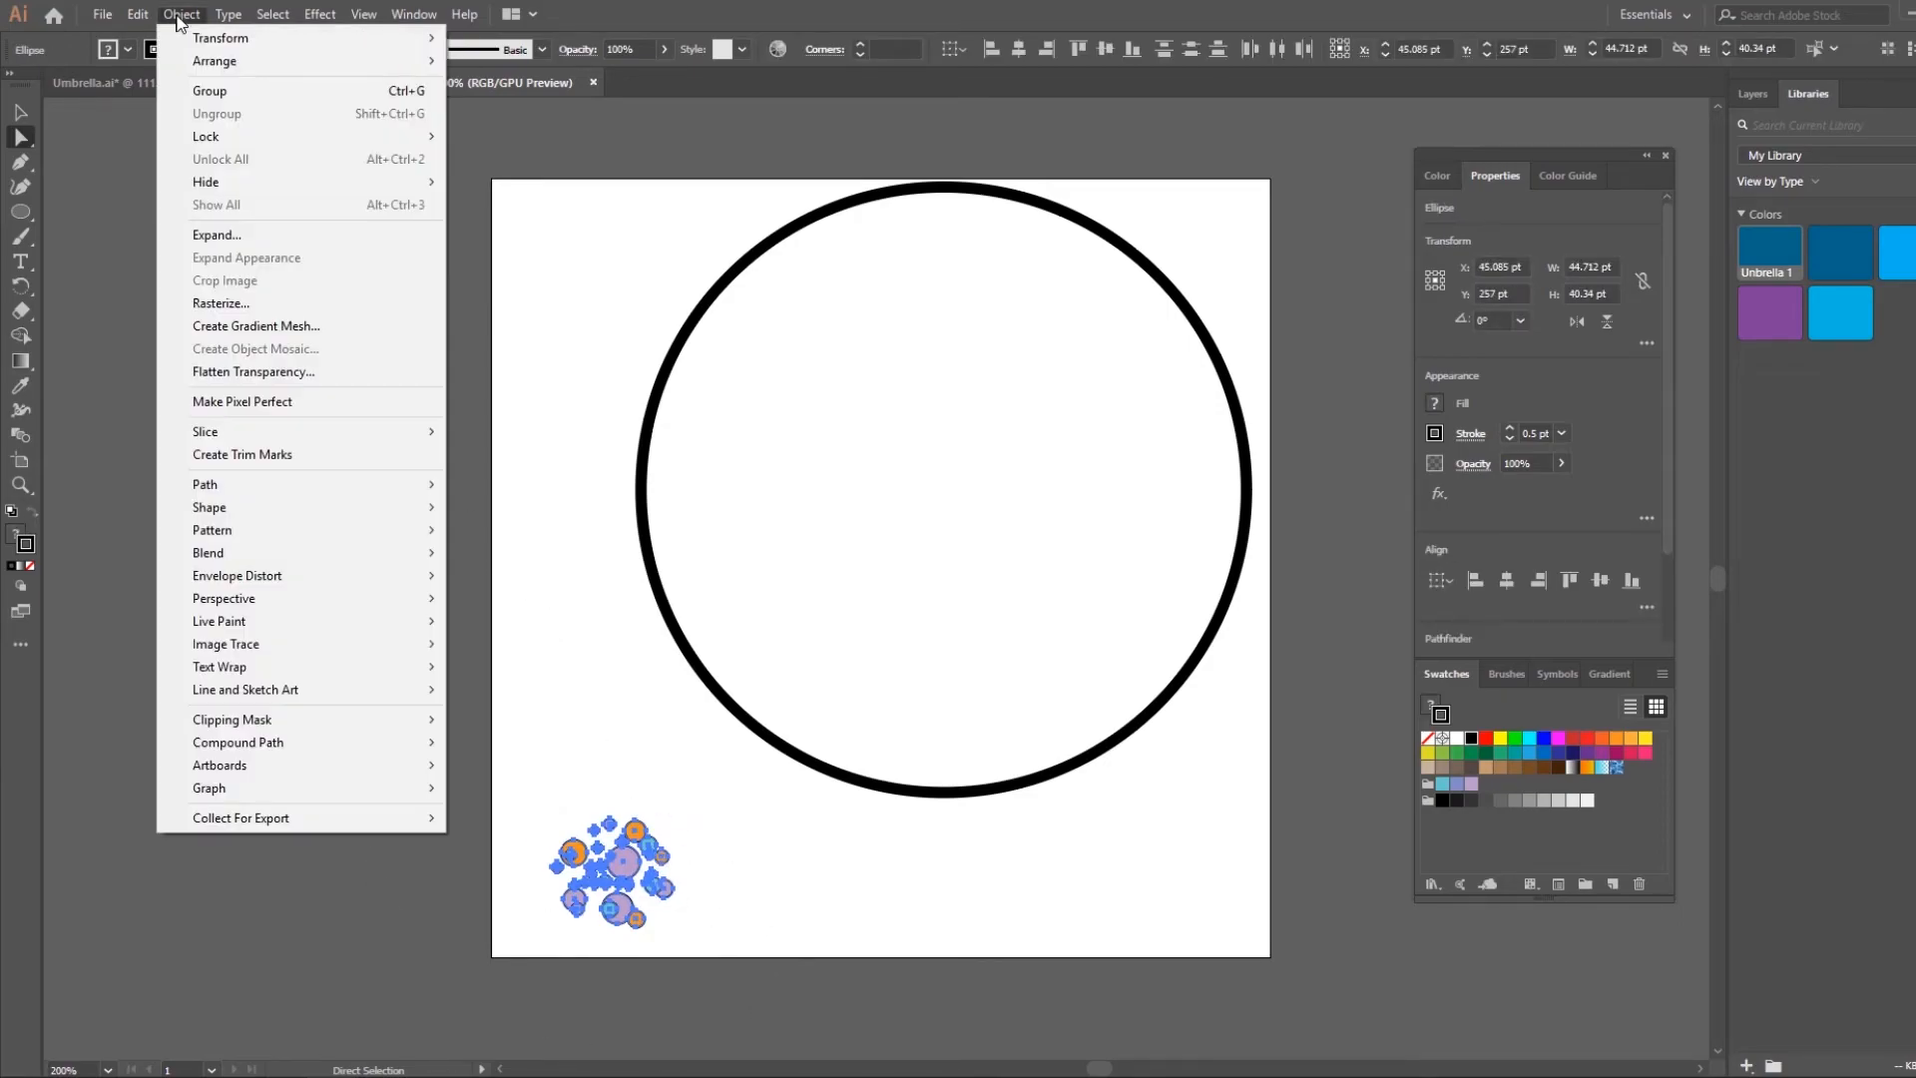
mouse_move(263, 529)
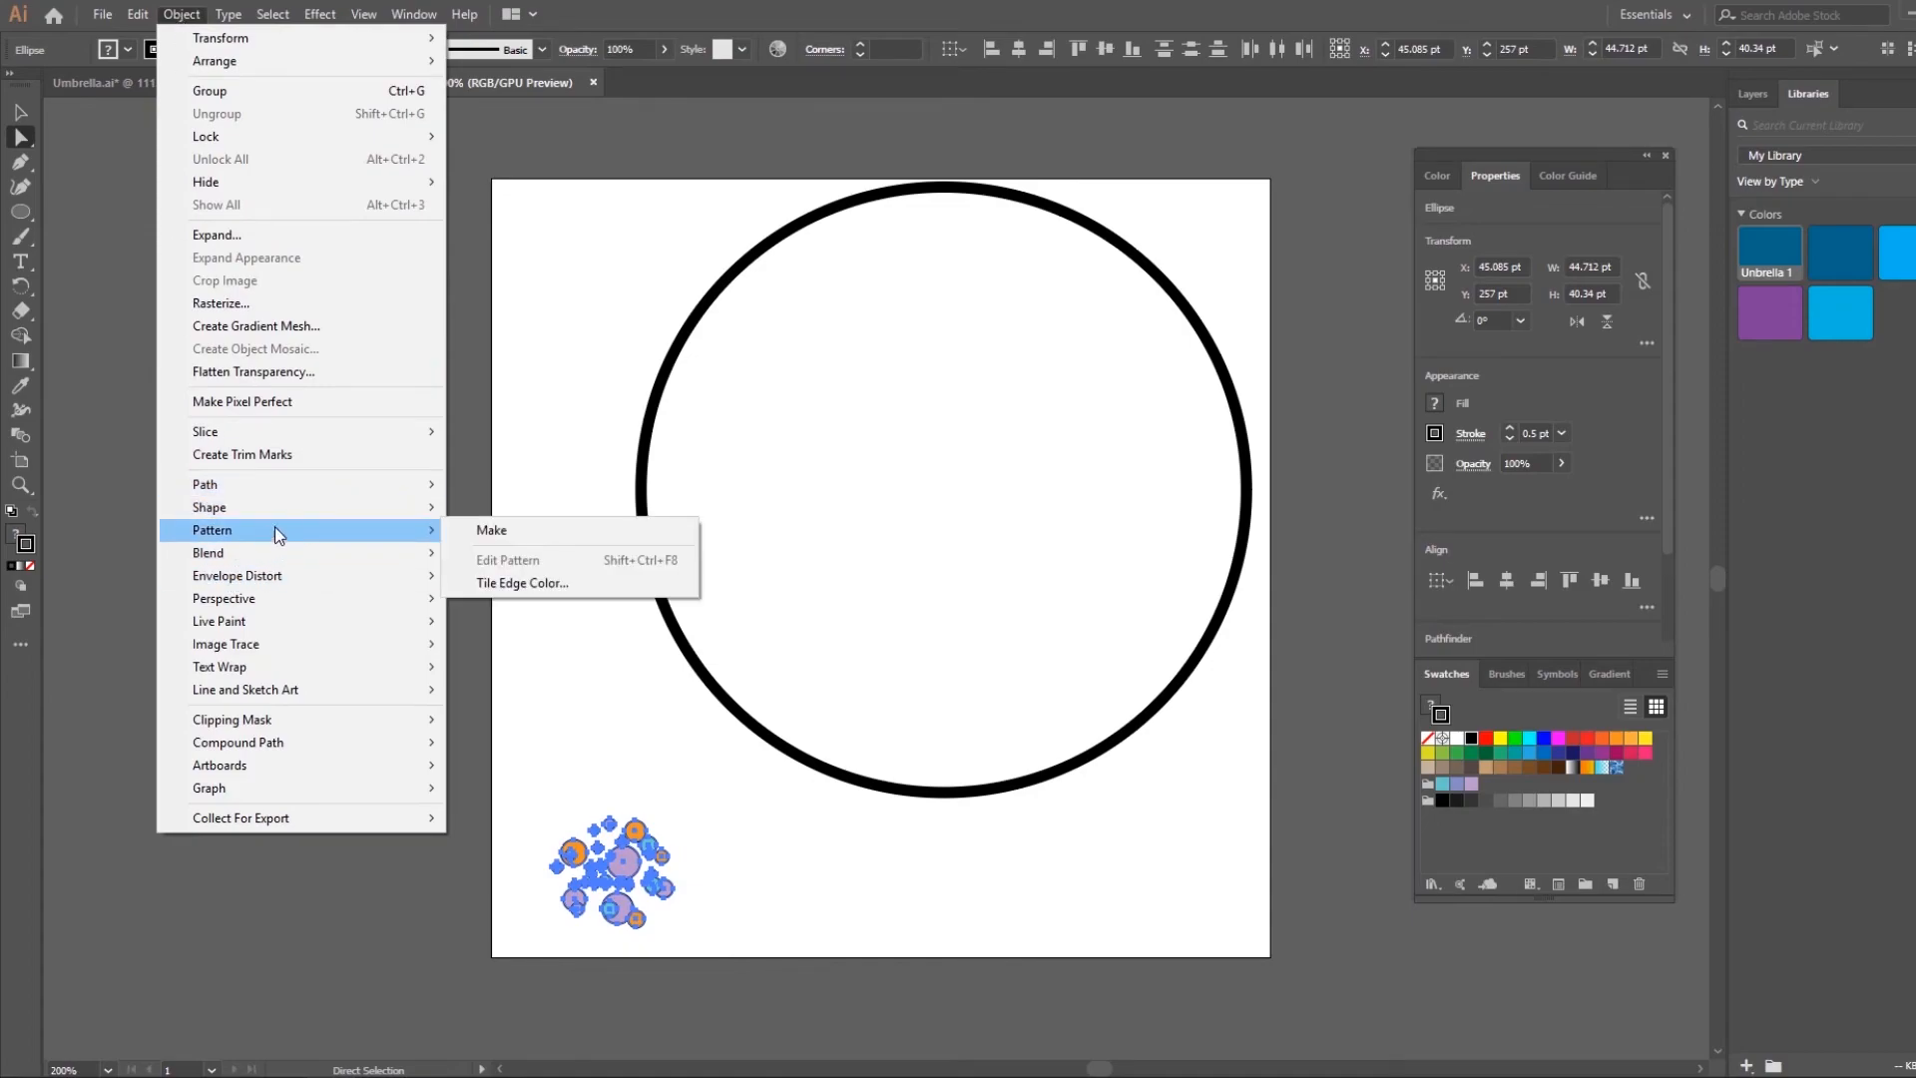
left_click(577, 526)
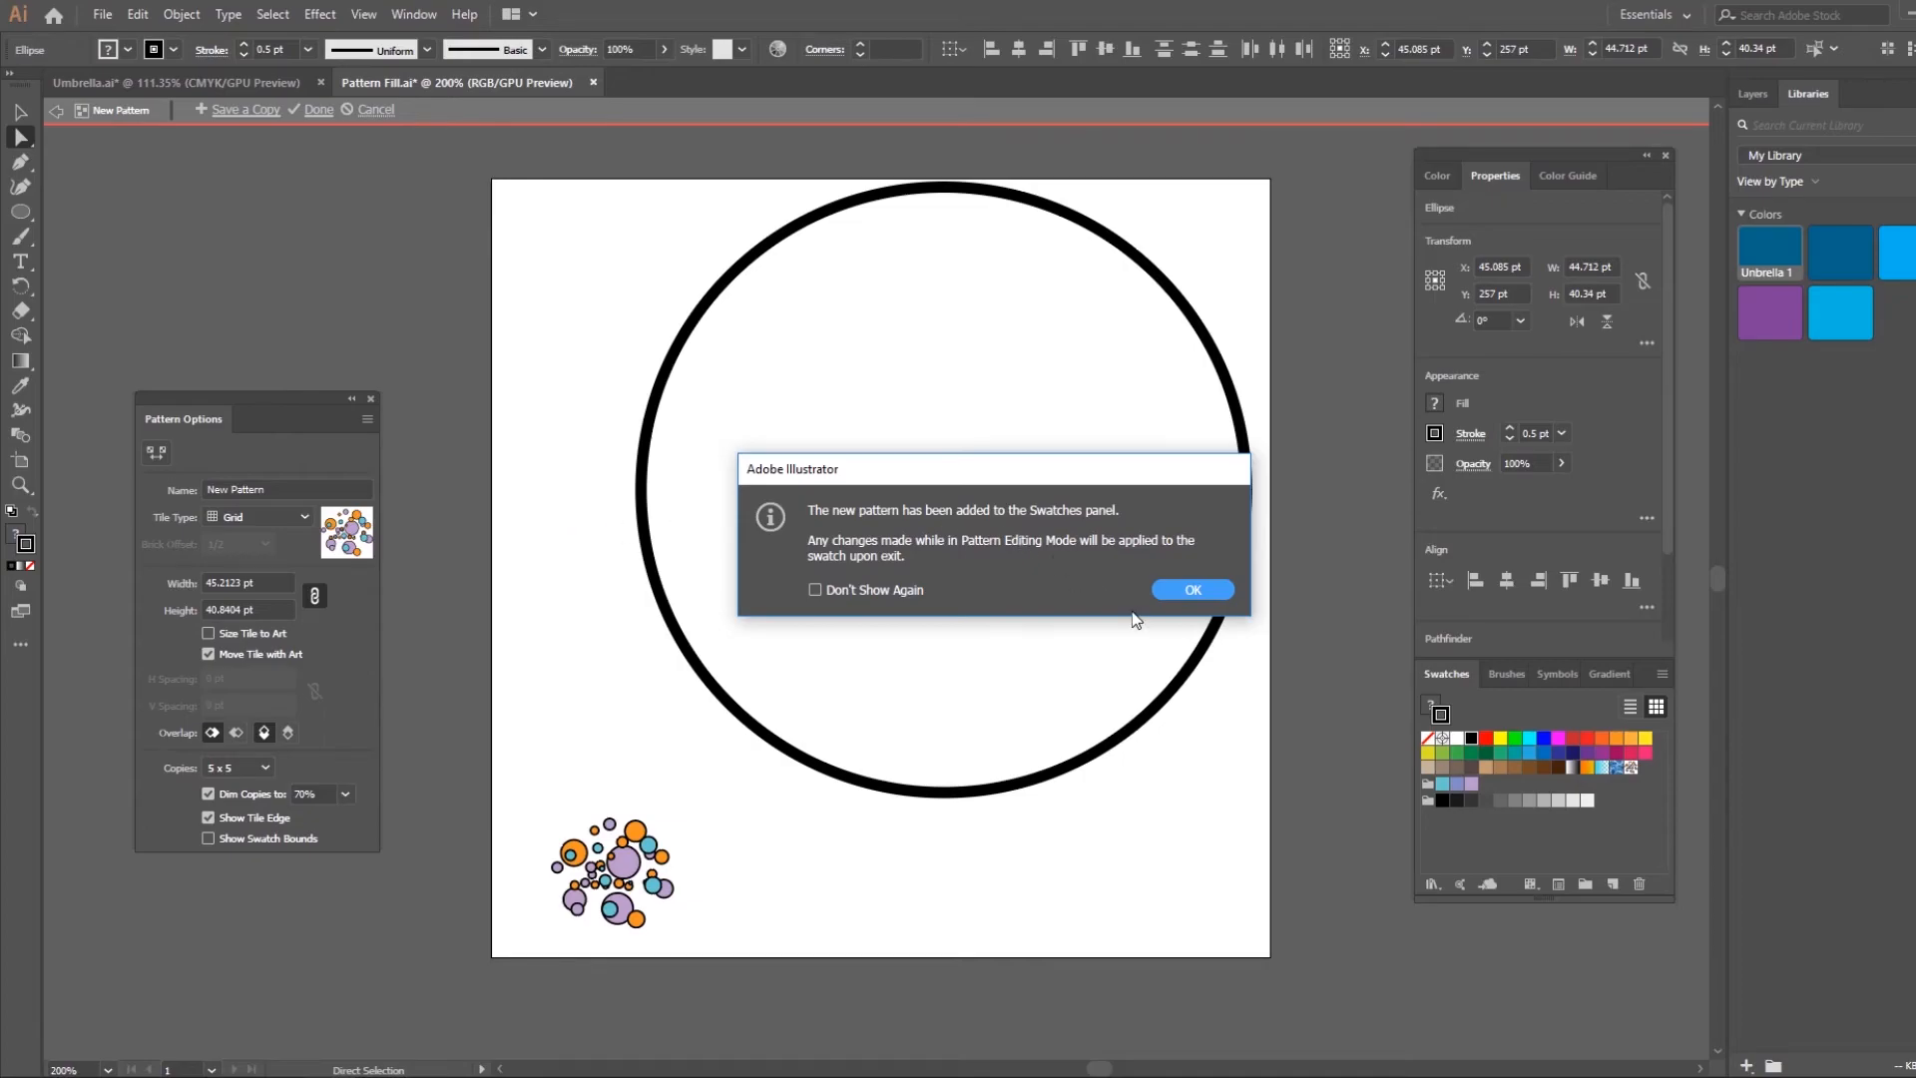
left_click(1170, 595)
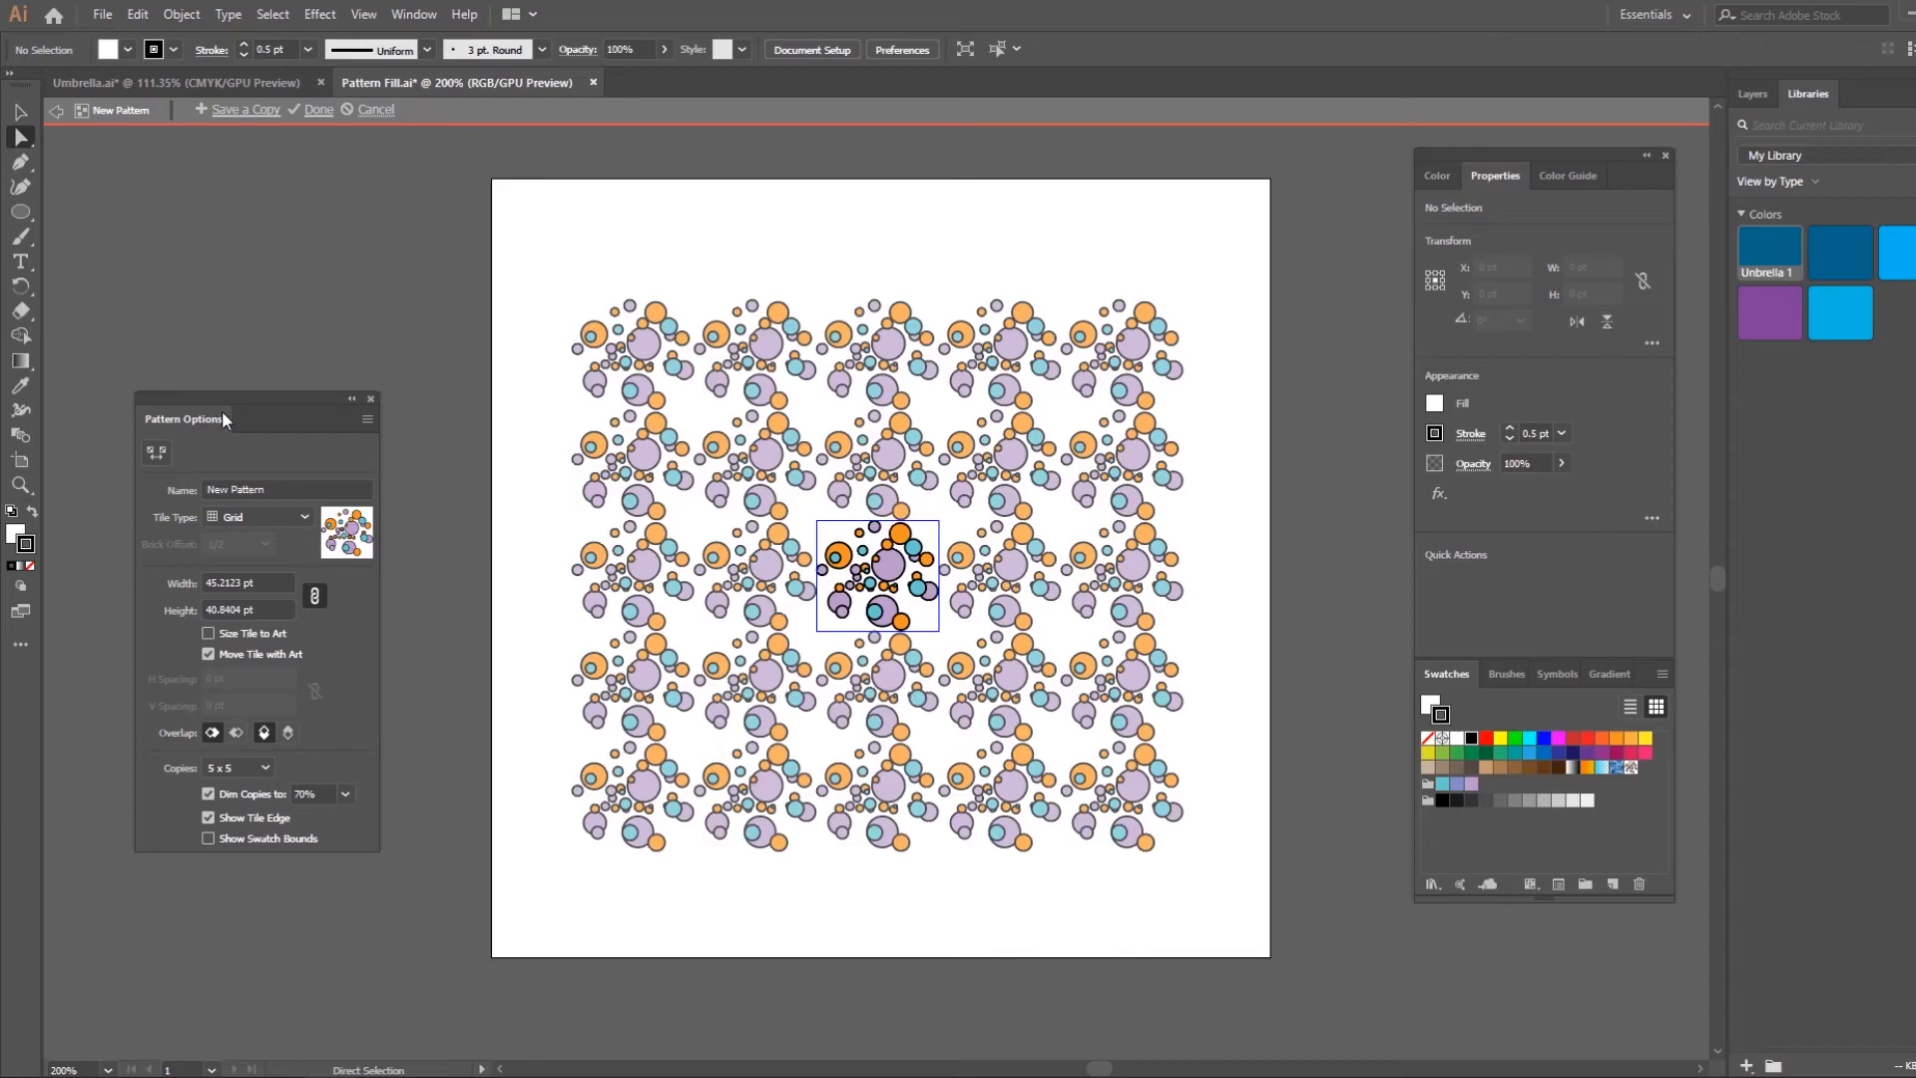
left_click(301, 490)
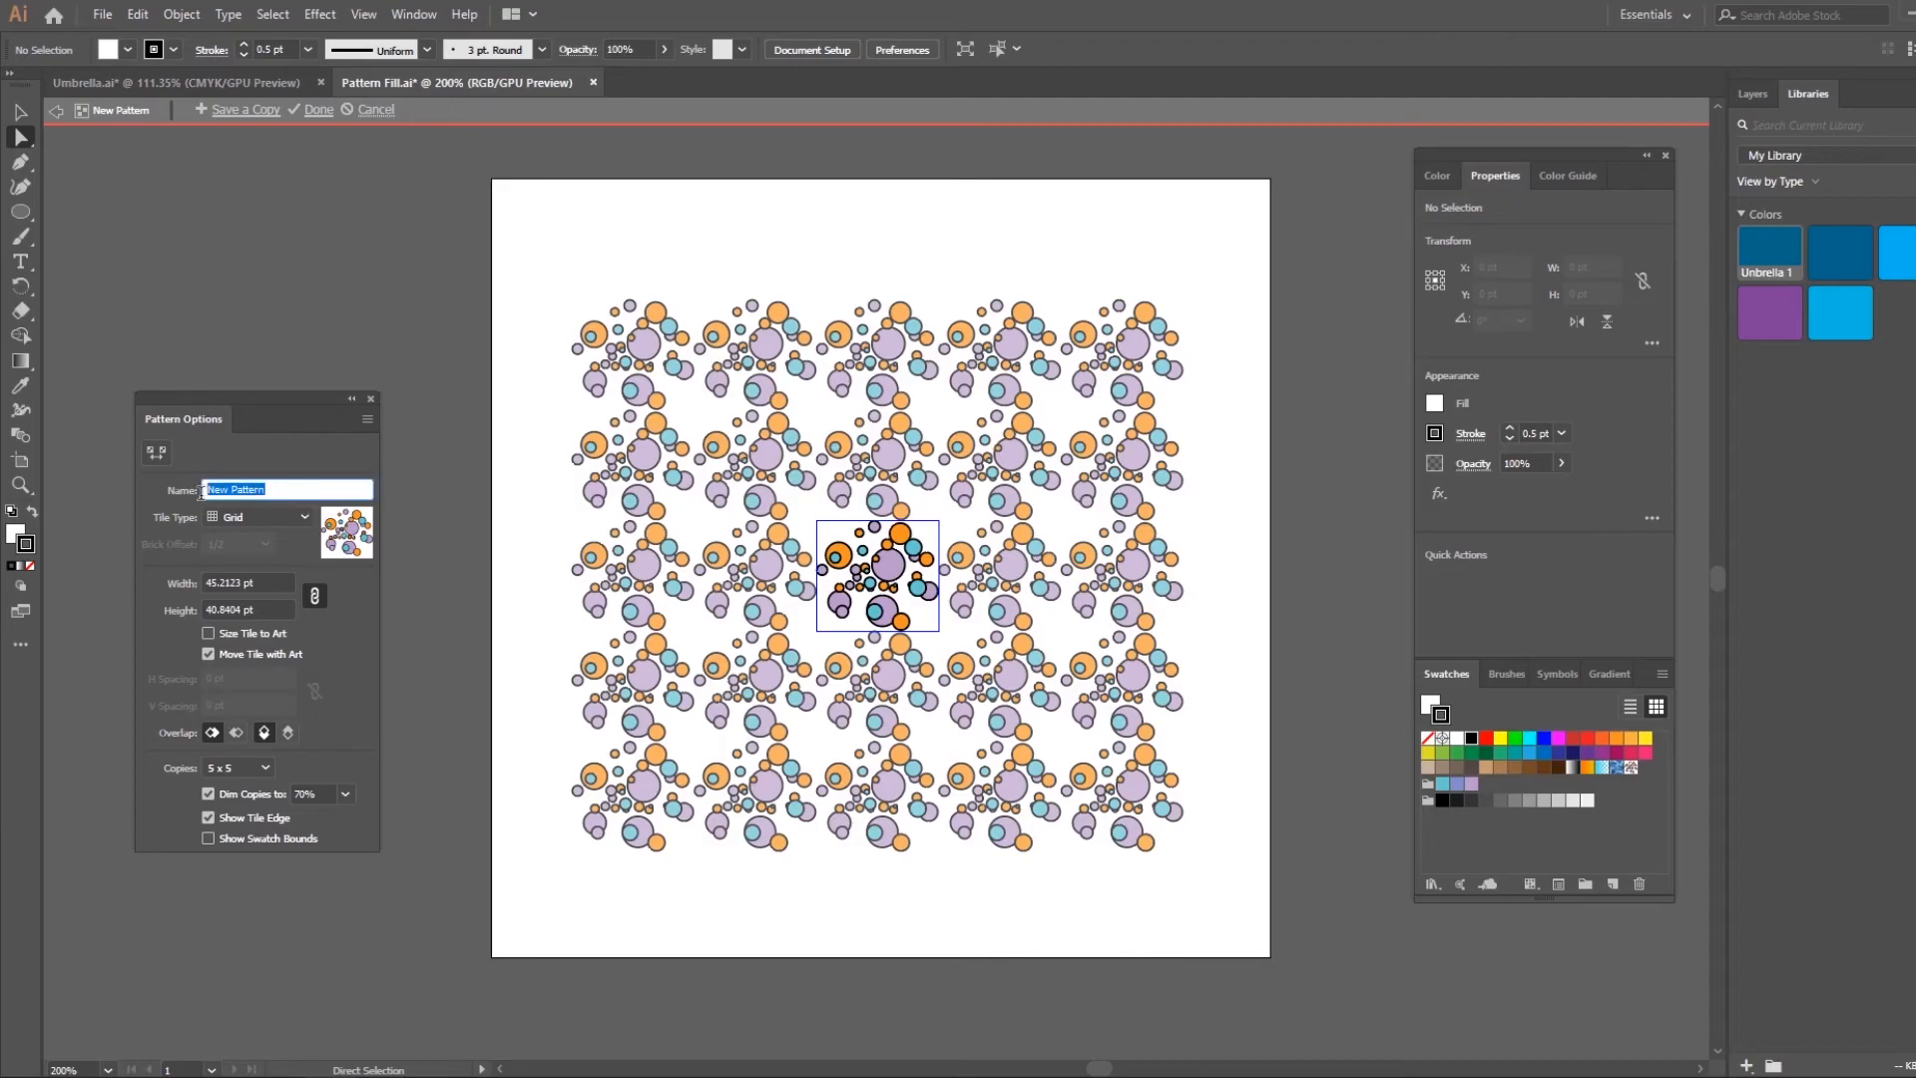
type("circles")
Set the pattern's tile type to Brick by Column with a brick offset of 2/5
left_click(238, 518)
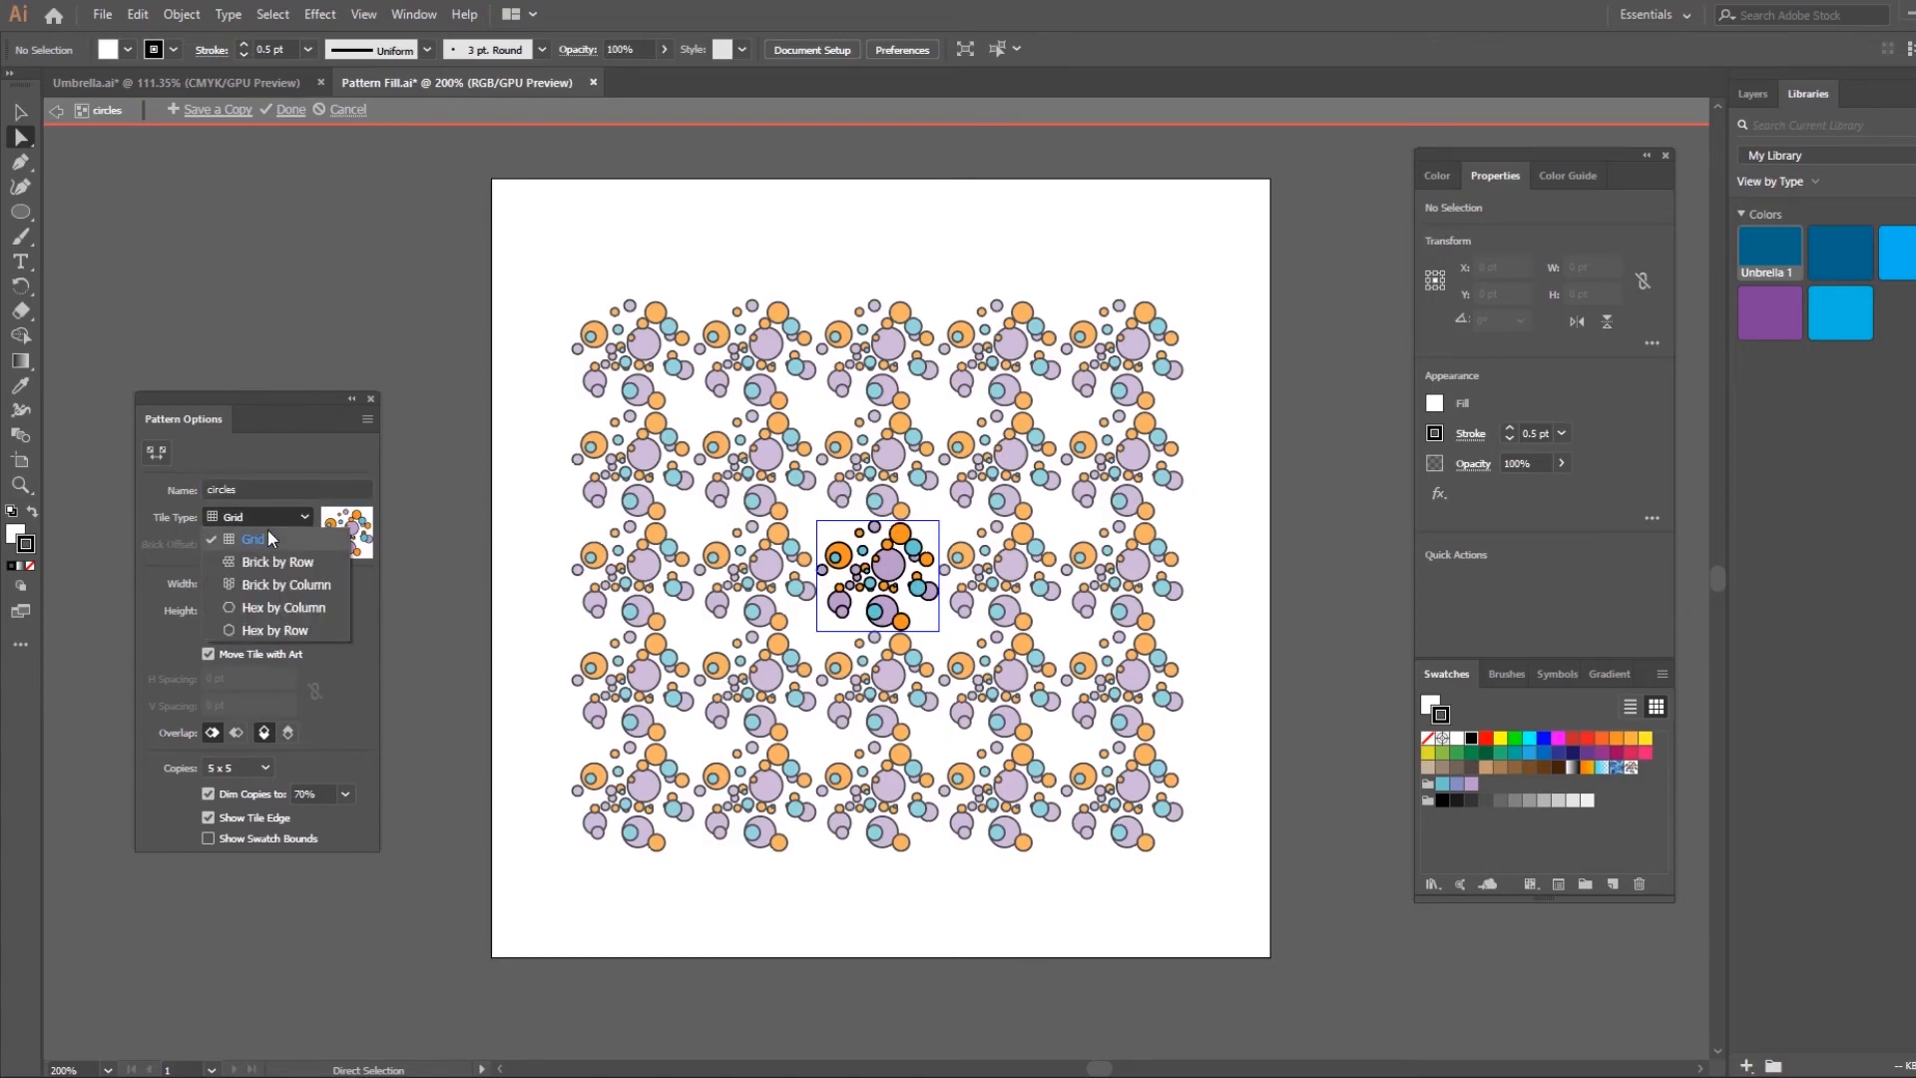
left_click(331, 560)
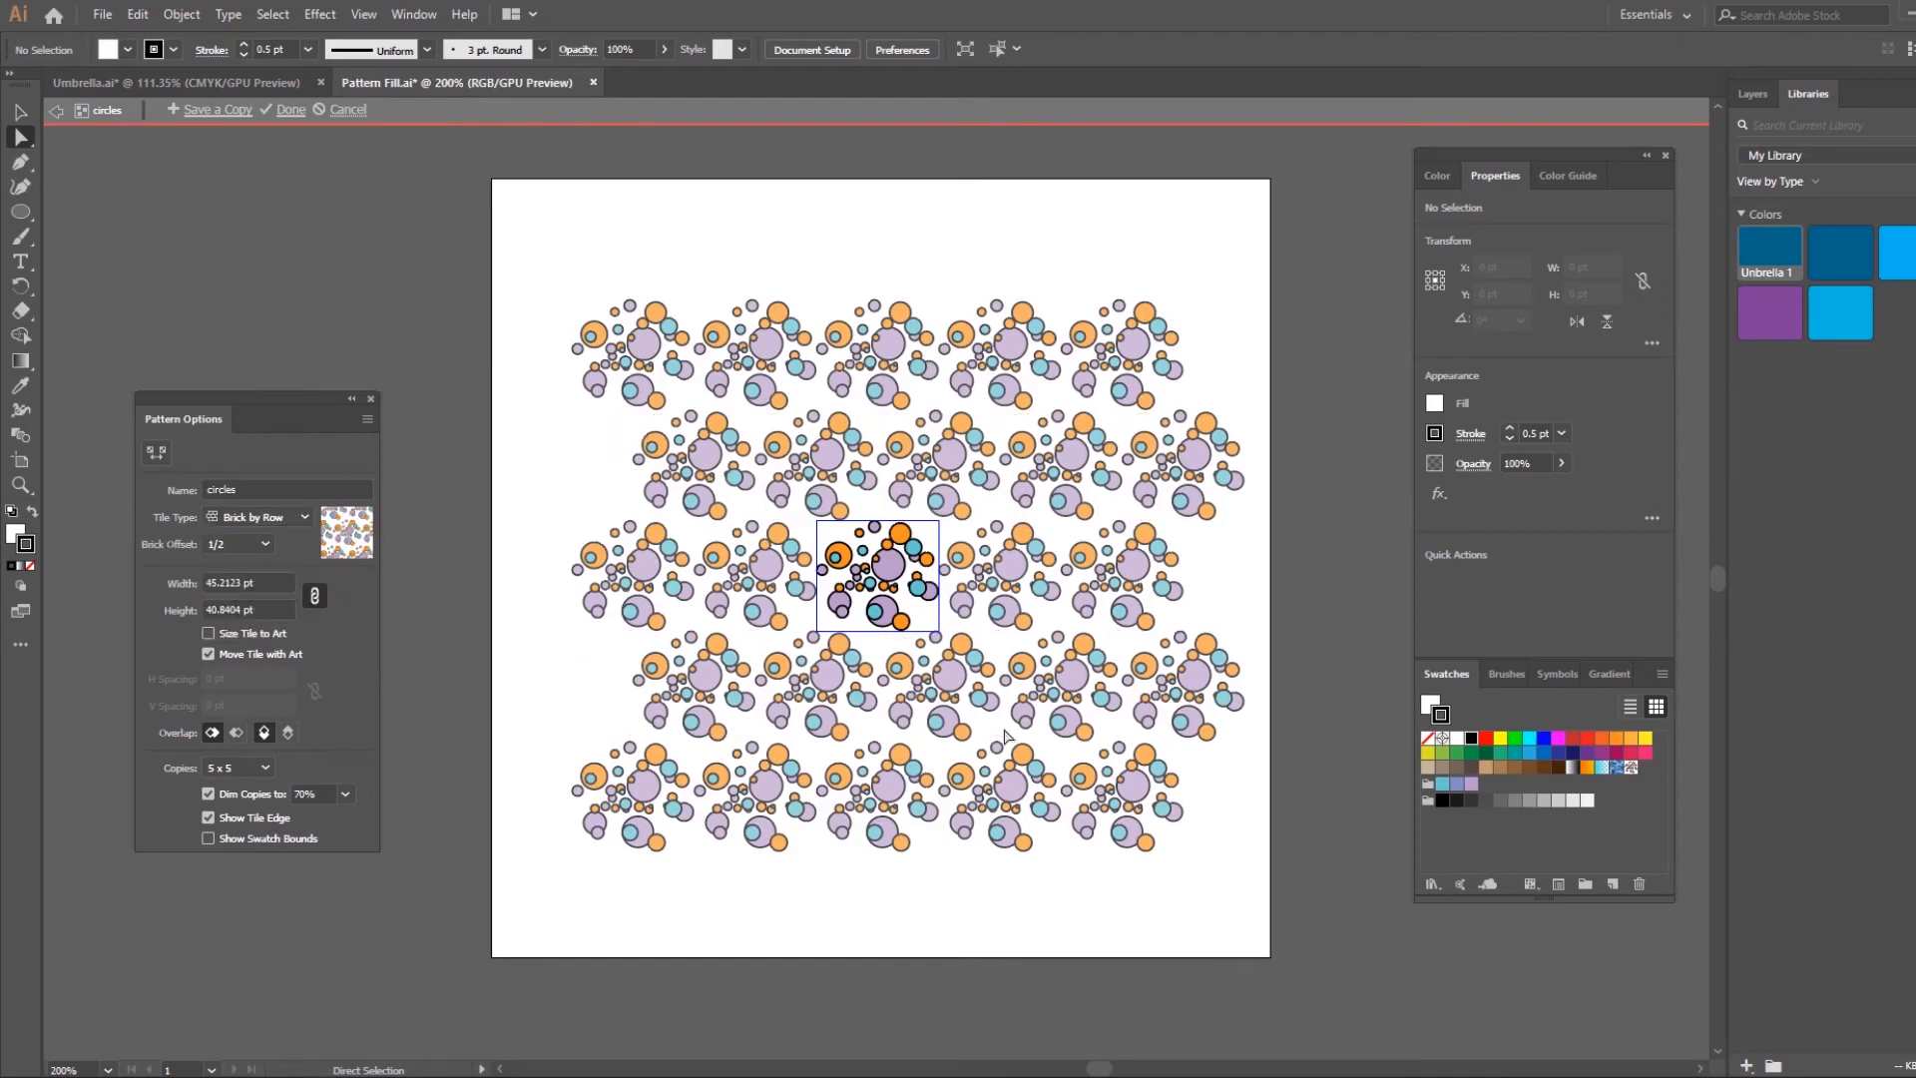
left_click(253, 518)
left_click(312, 587)
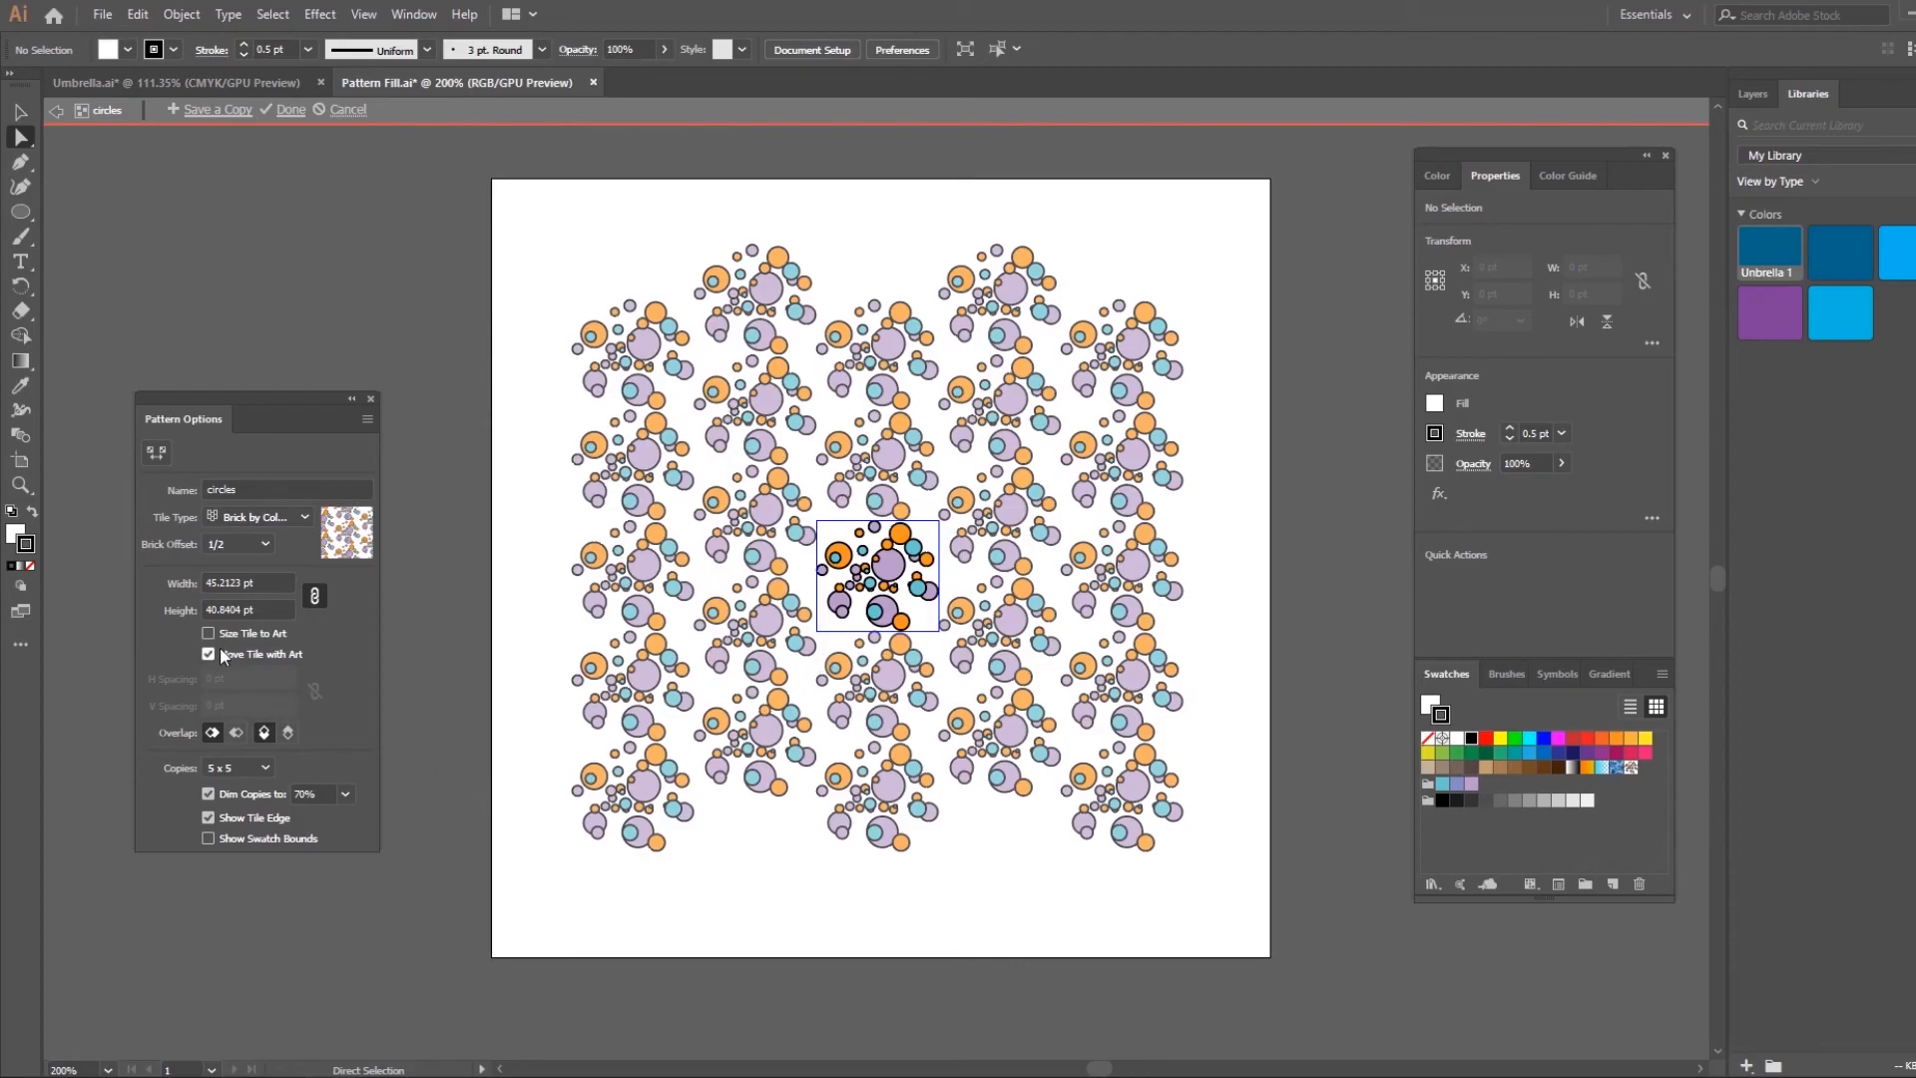
left_click(245, 553)
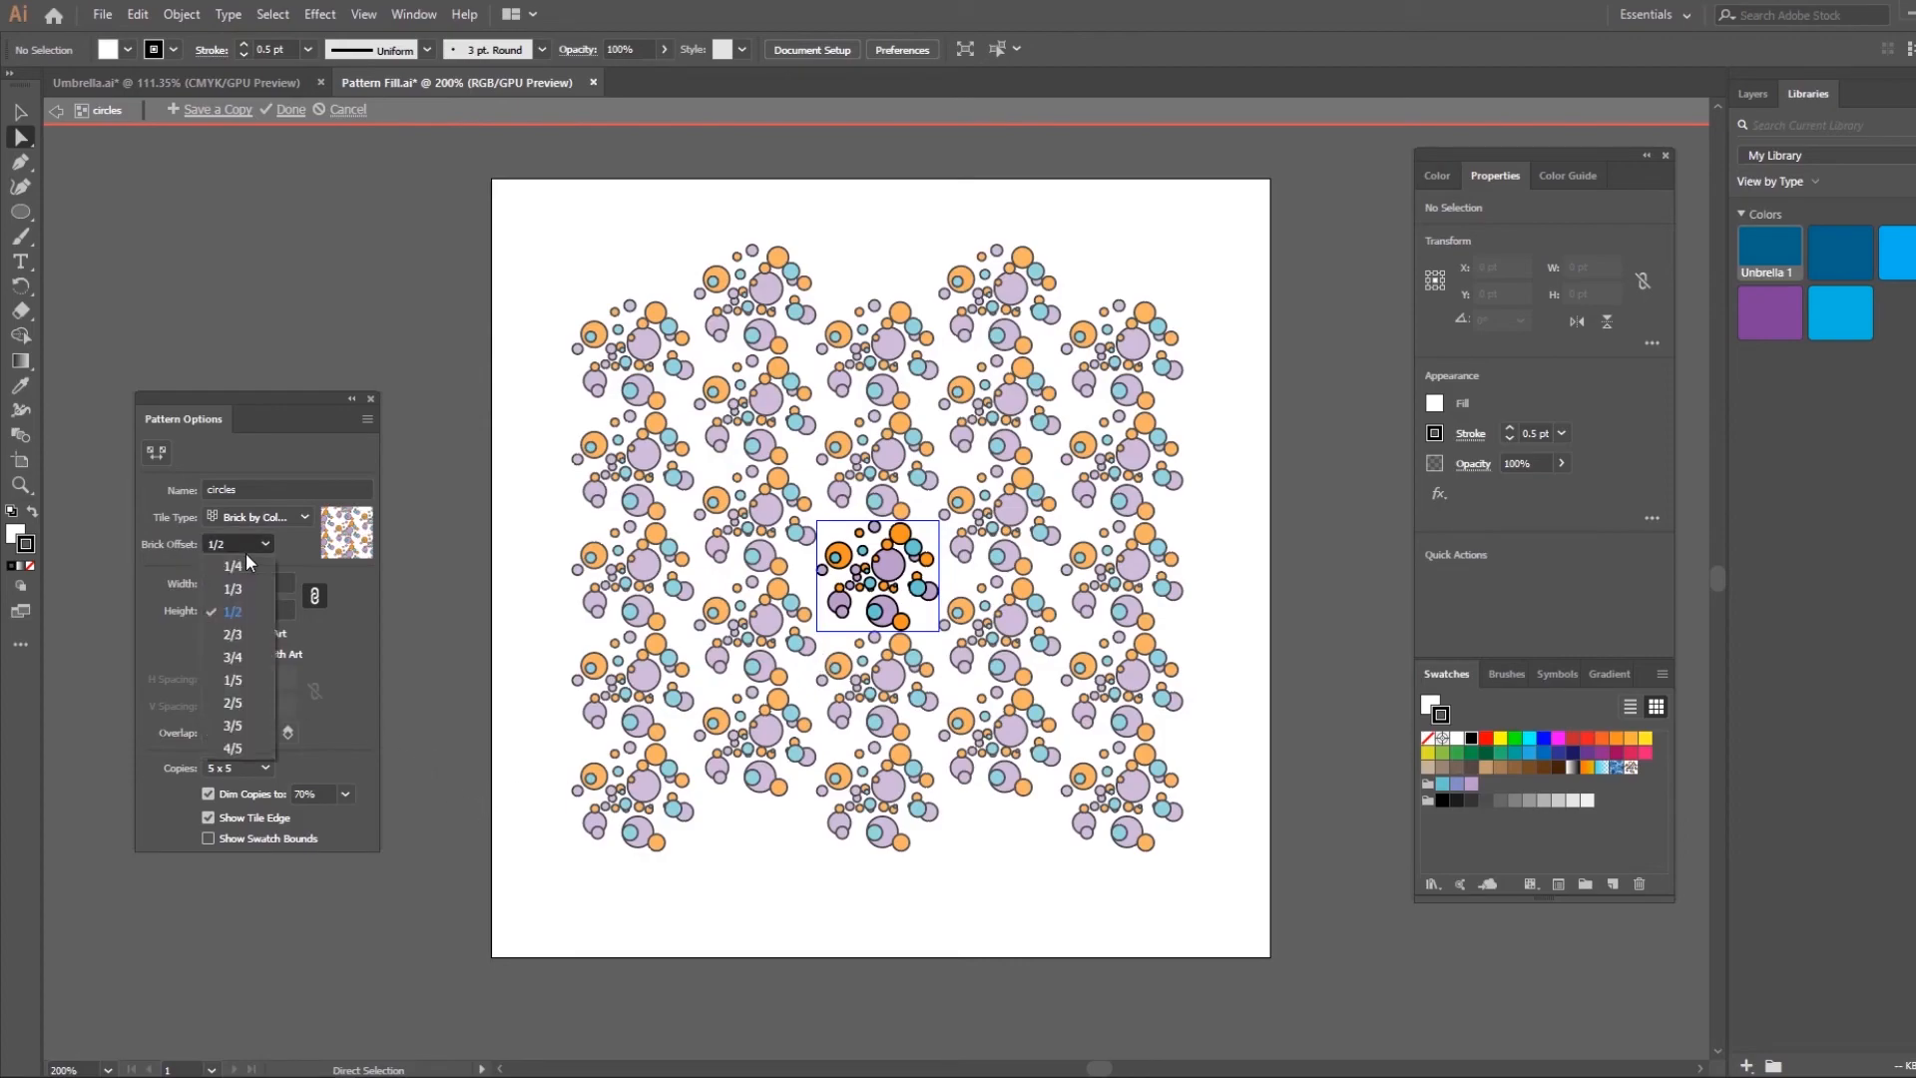
left_click(239, 565)
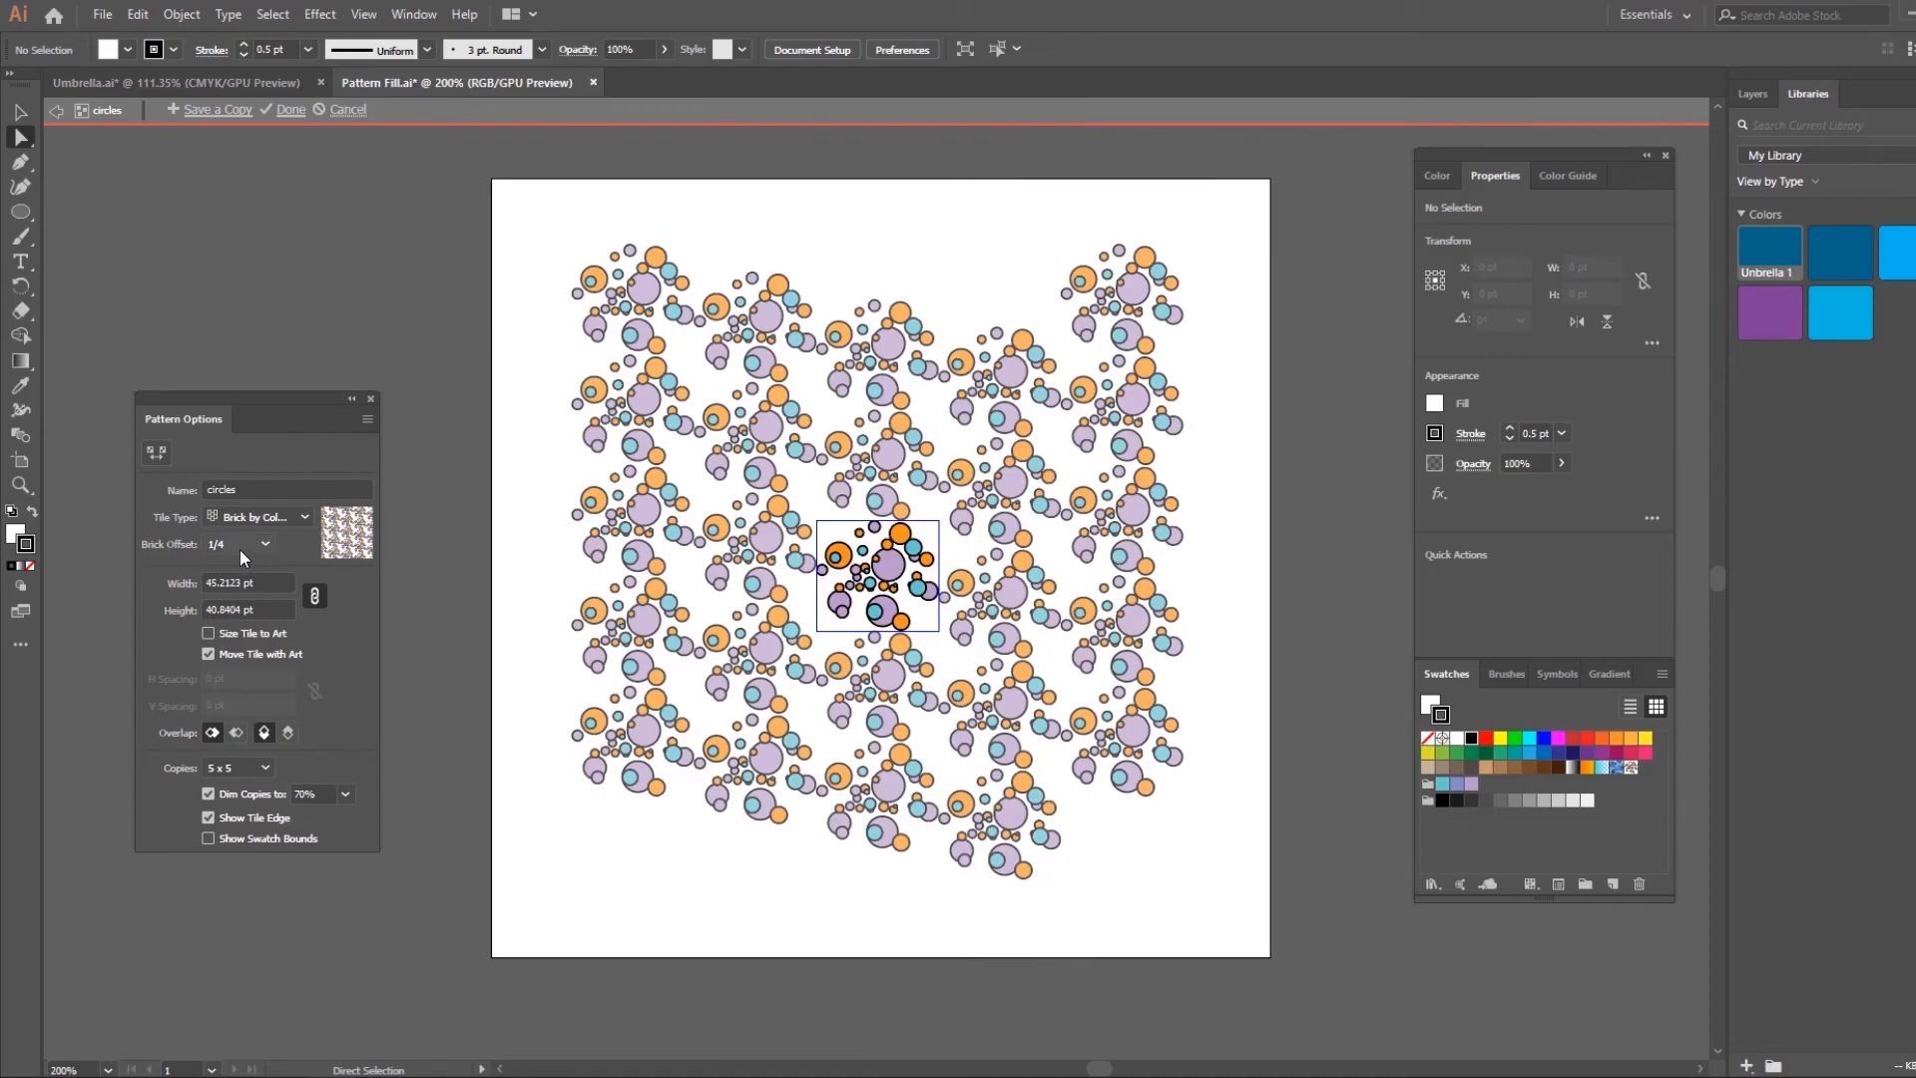
left_click(239, 546)
left_click(252, 703)
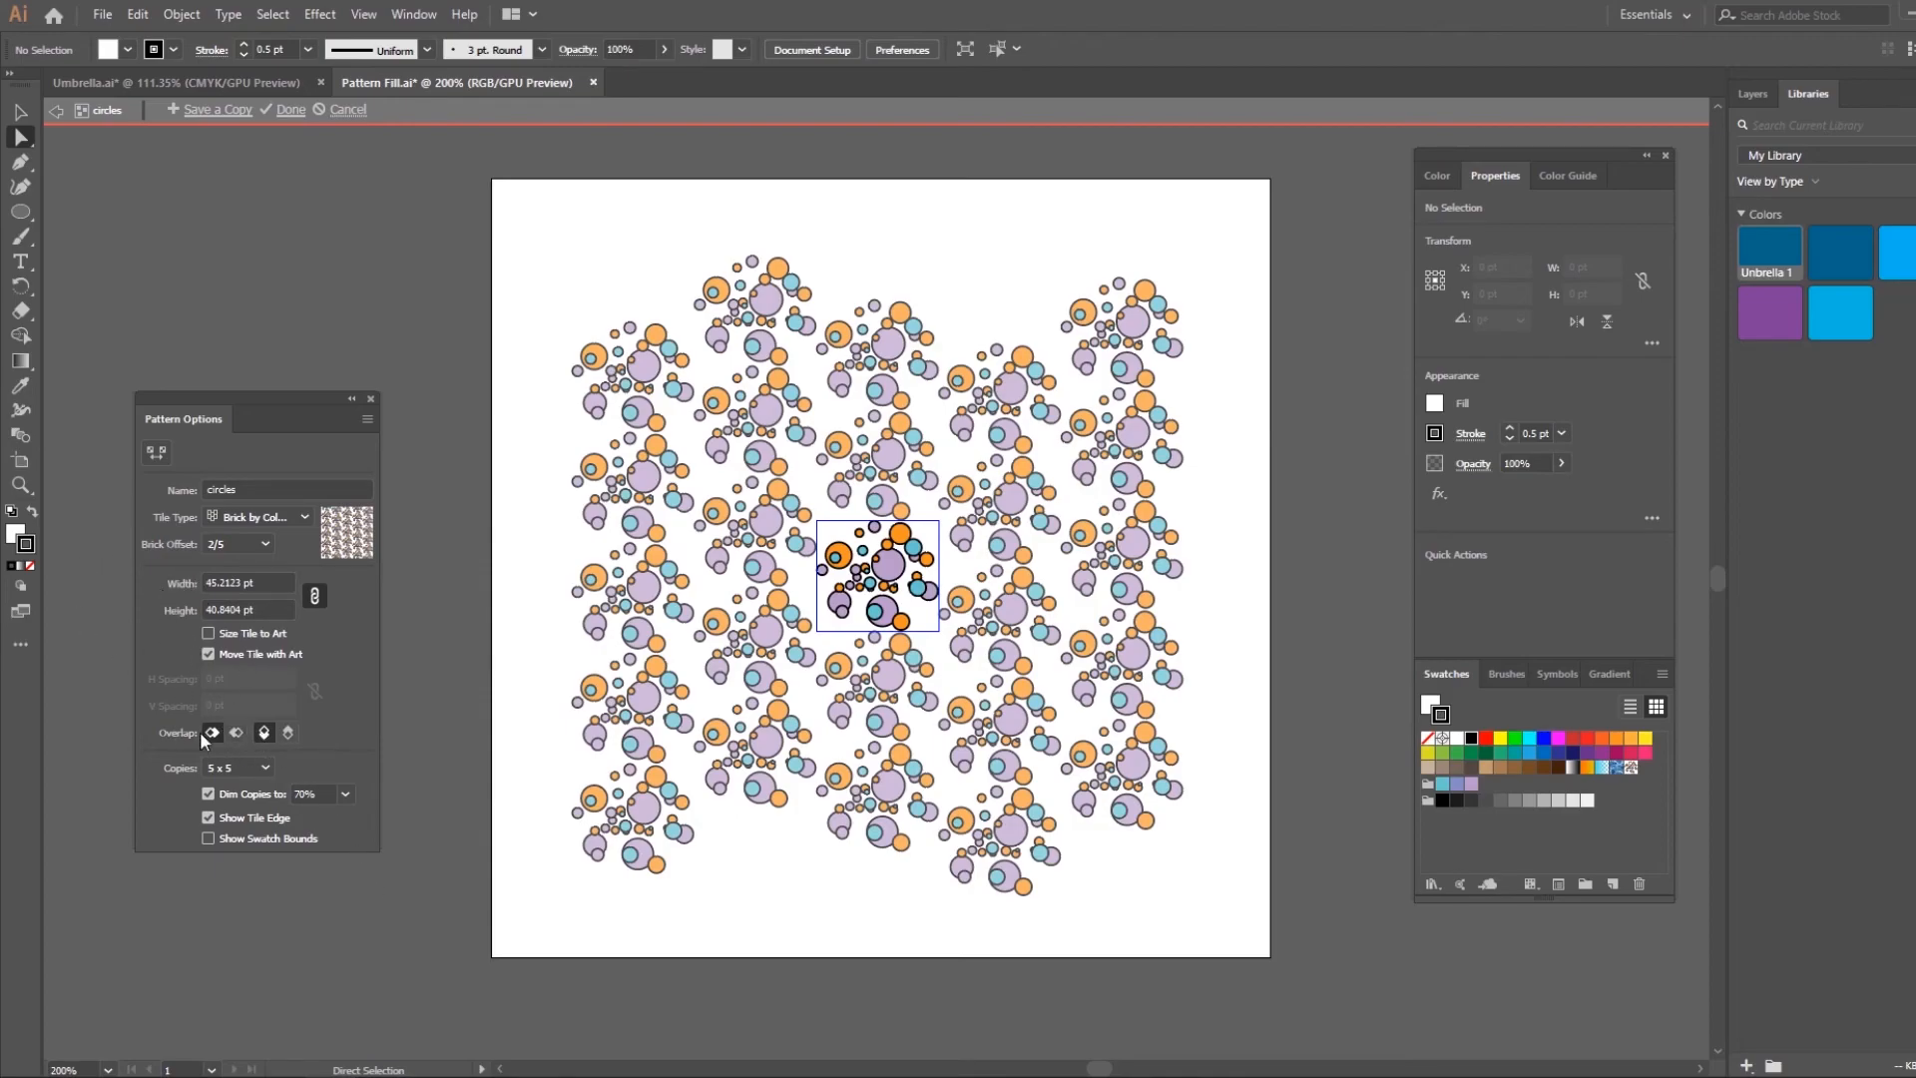
Set the pattern preview to 9 x 9 copies and finish editing the pattern
left_click(259, 736)
left_click(250, 769)
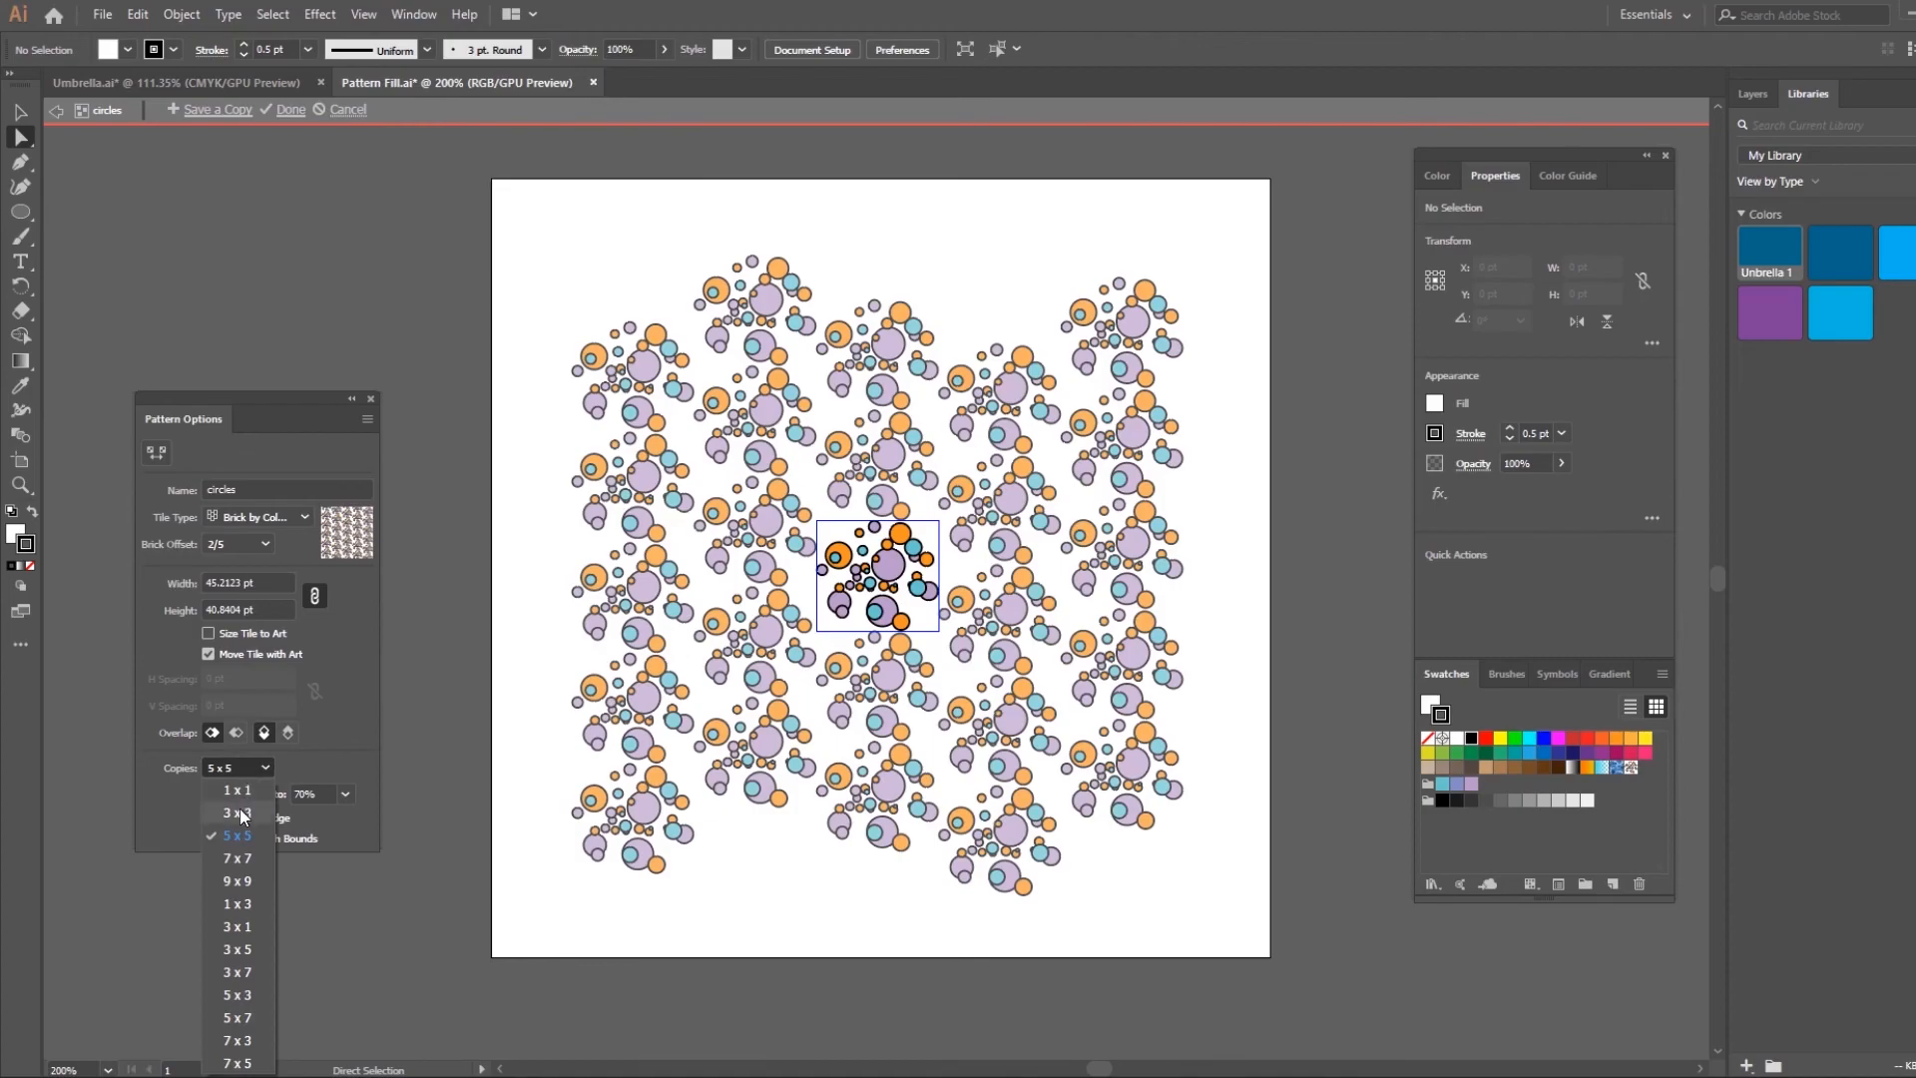
left_click(256, 885)
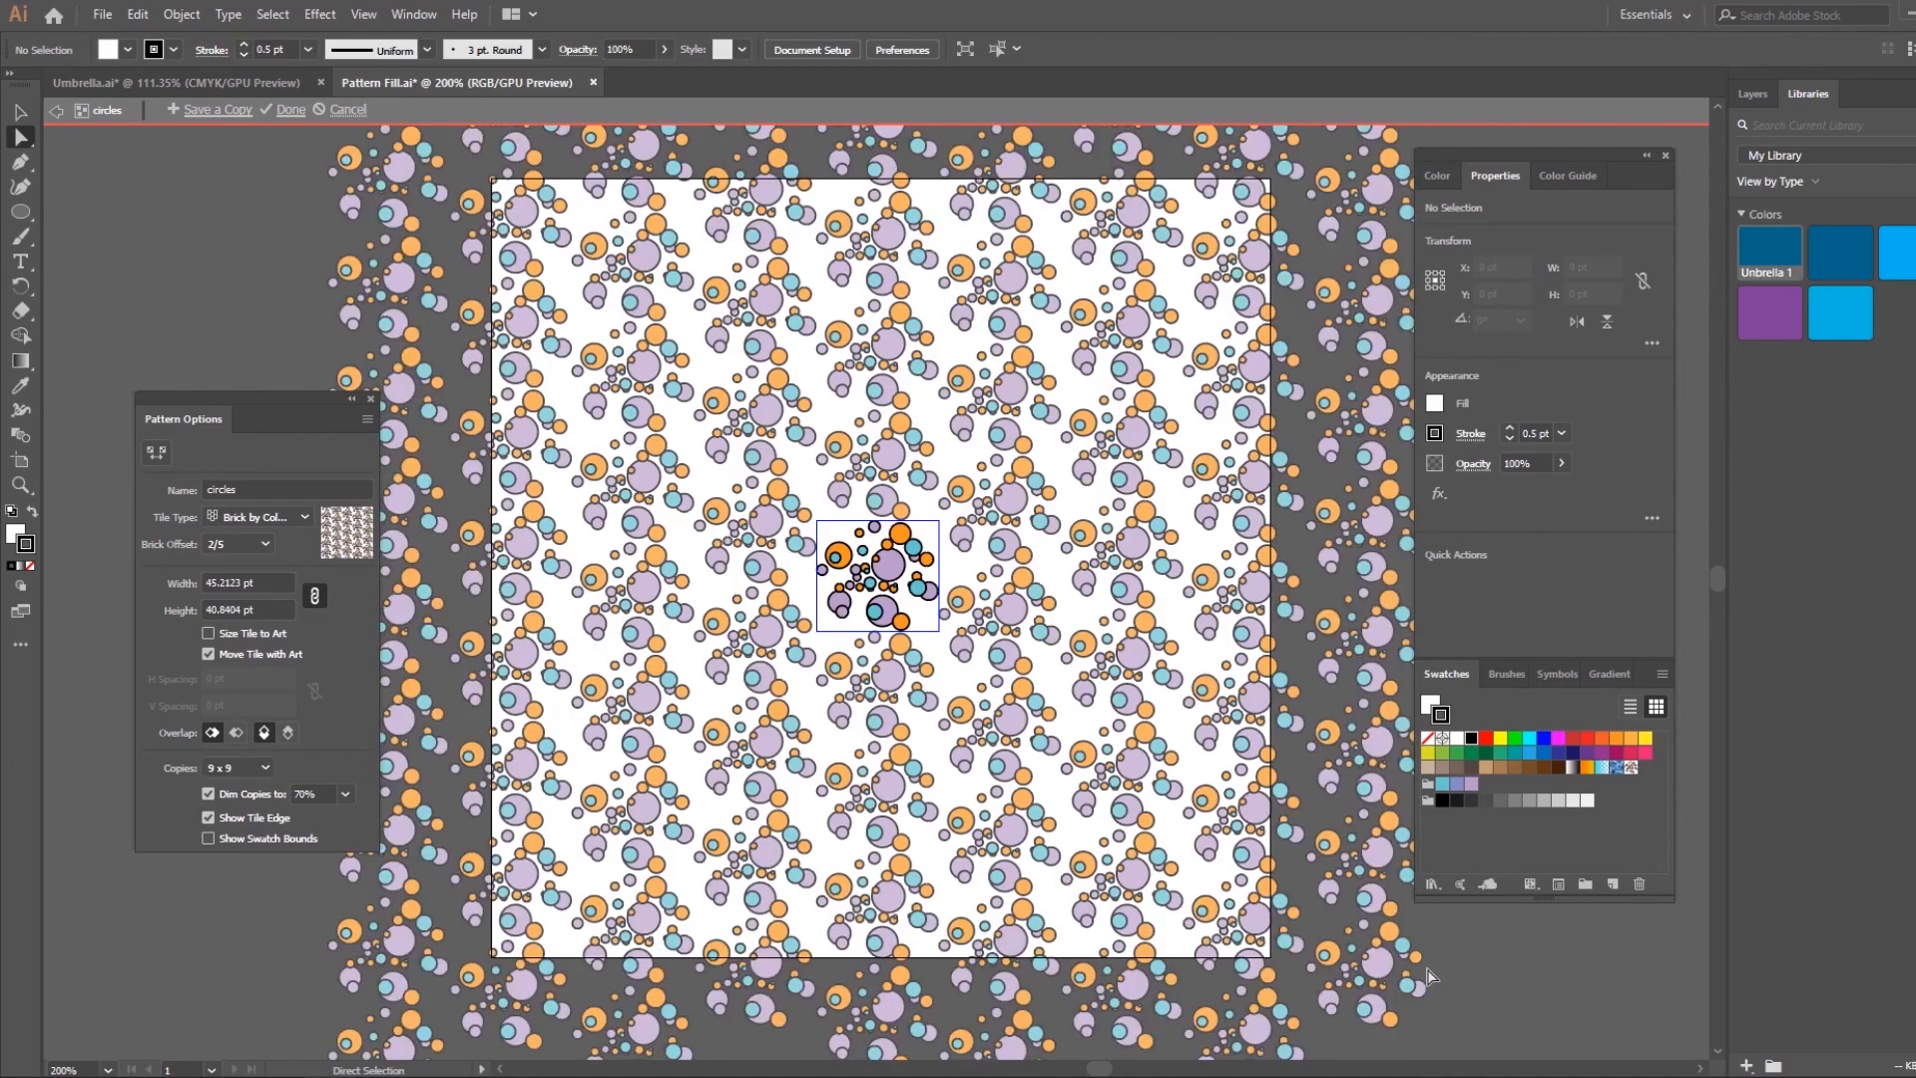
left_click(290, 109)
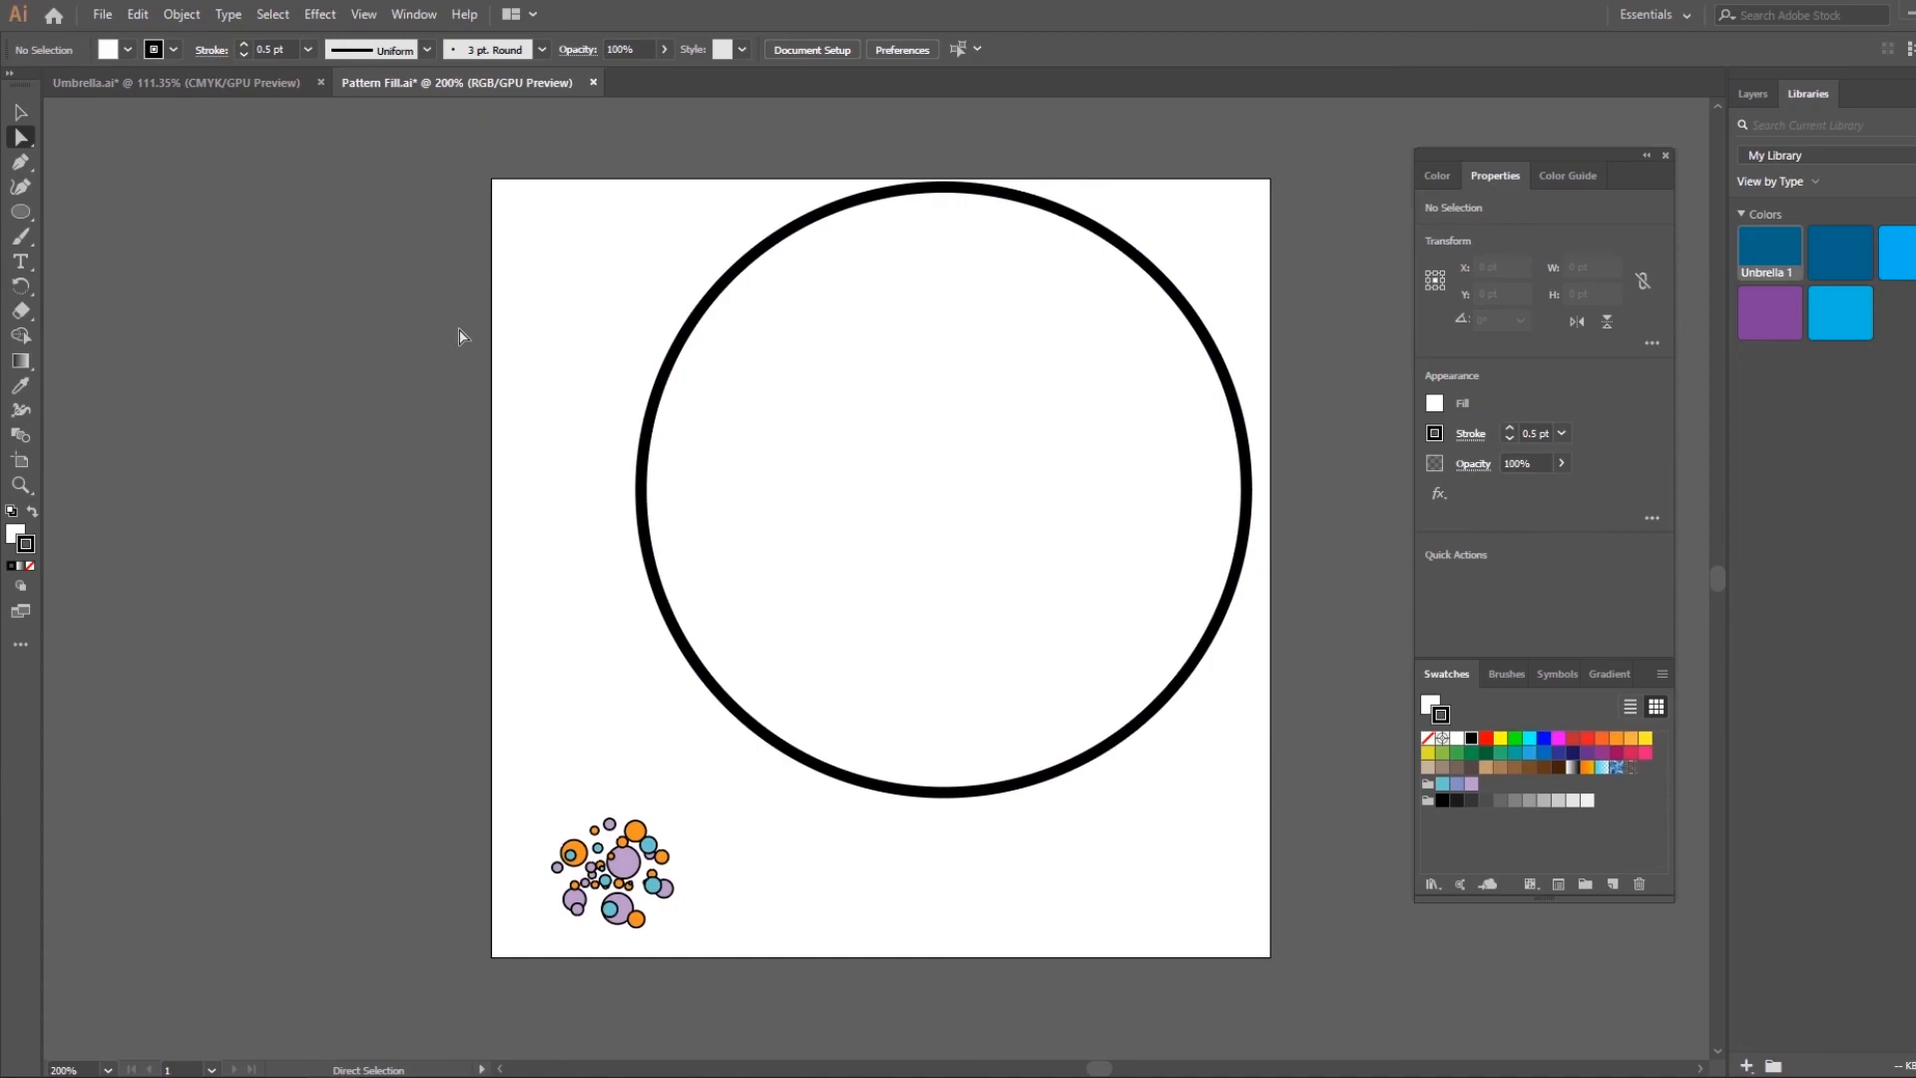
Fill the large circle with the circles pattern swatch and open that pattern swatch for editing
left_click(1001, 436)
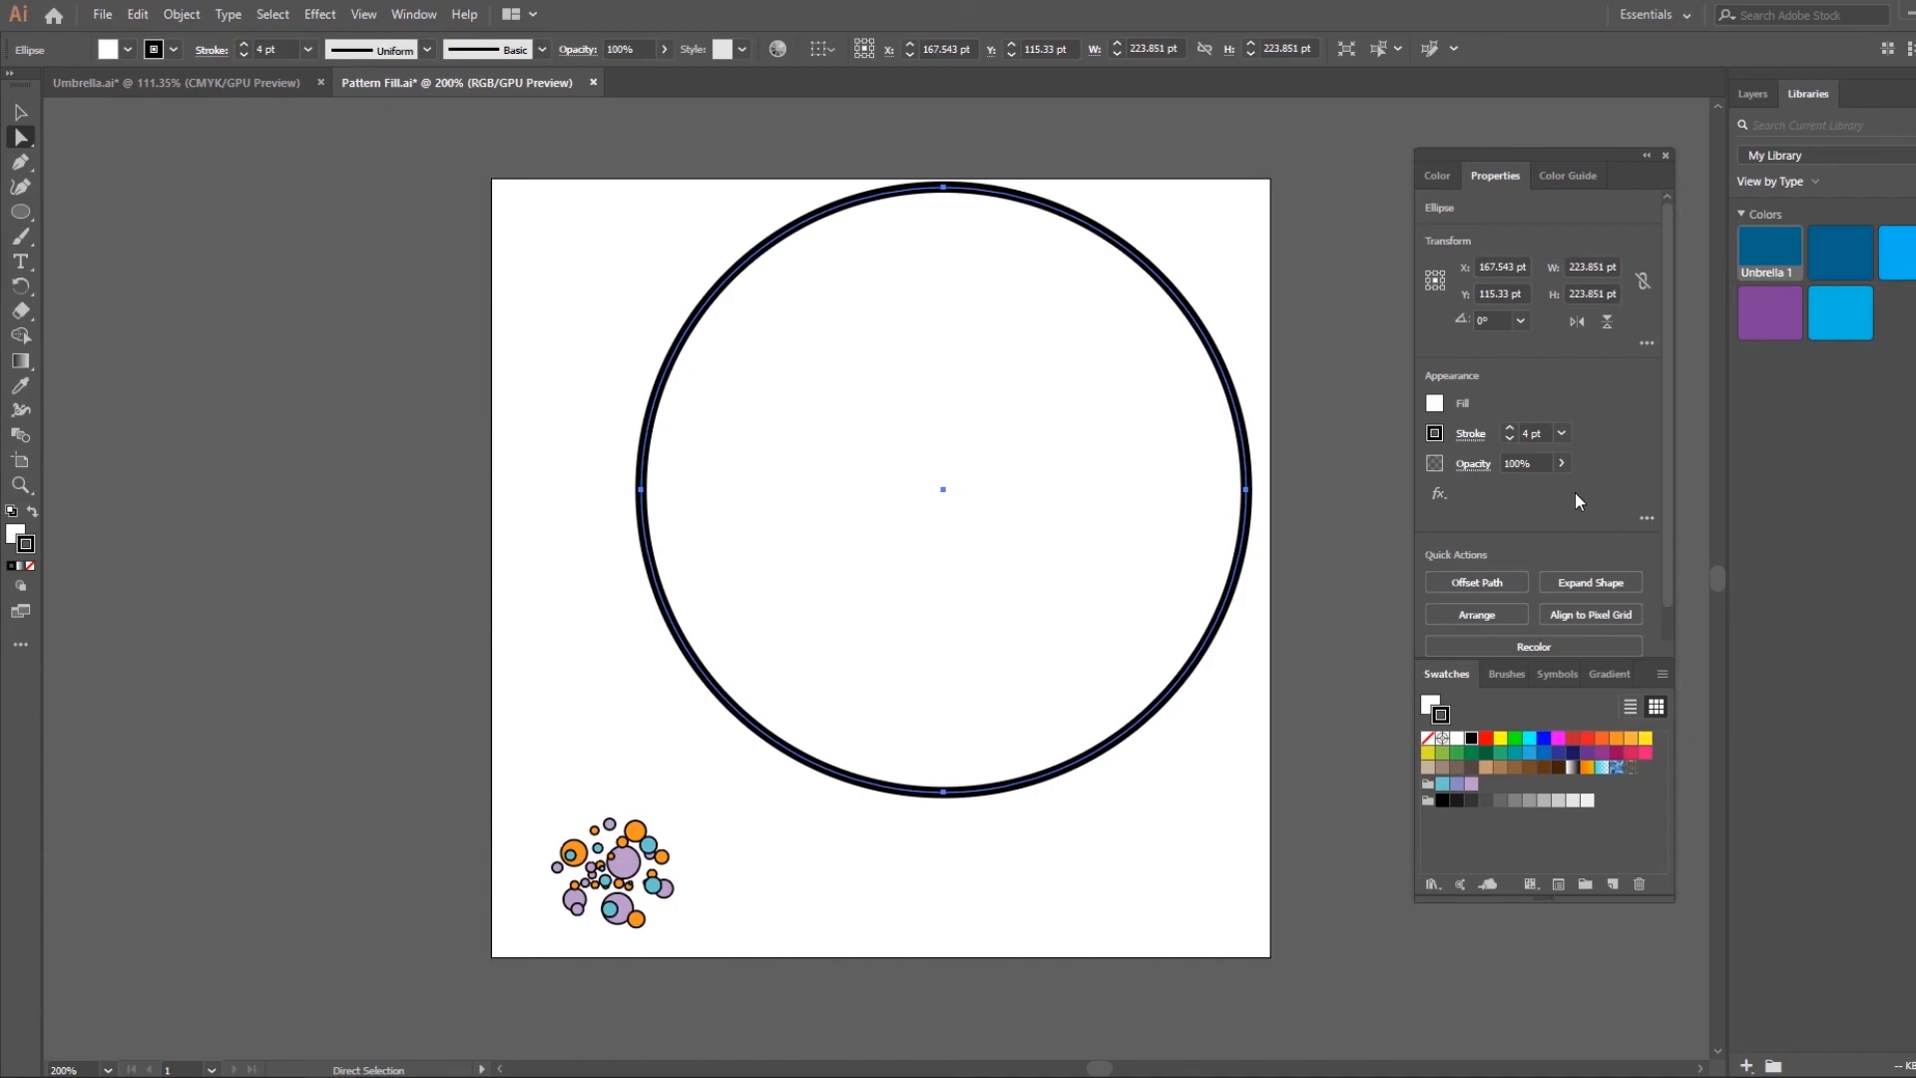
left_click(1436, 410)
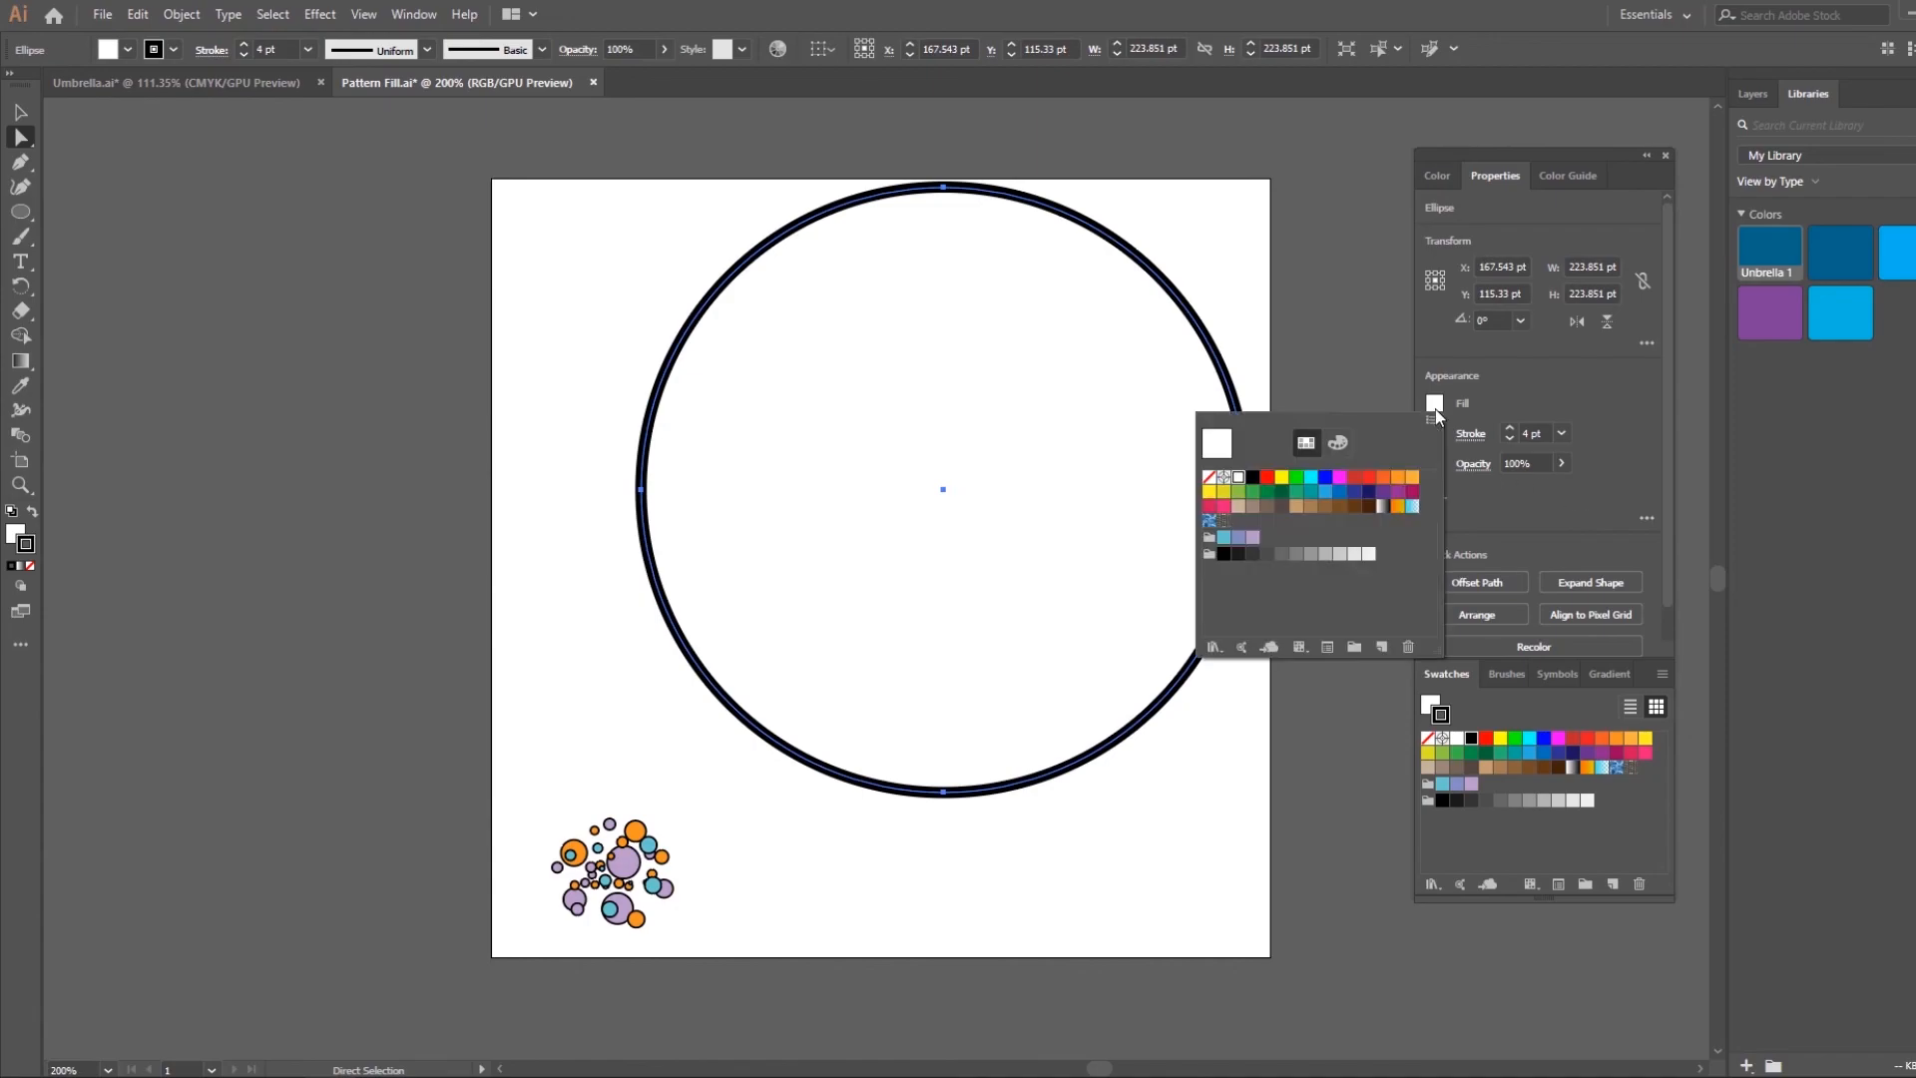
left_click(1224, 520)
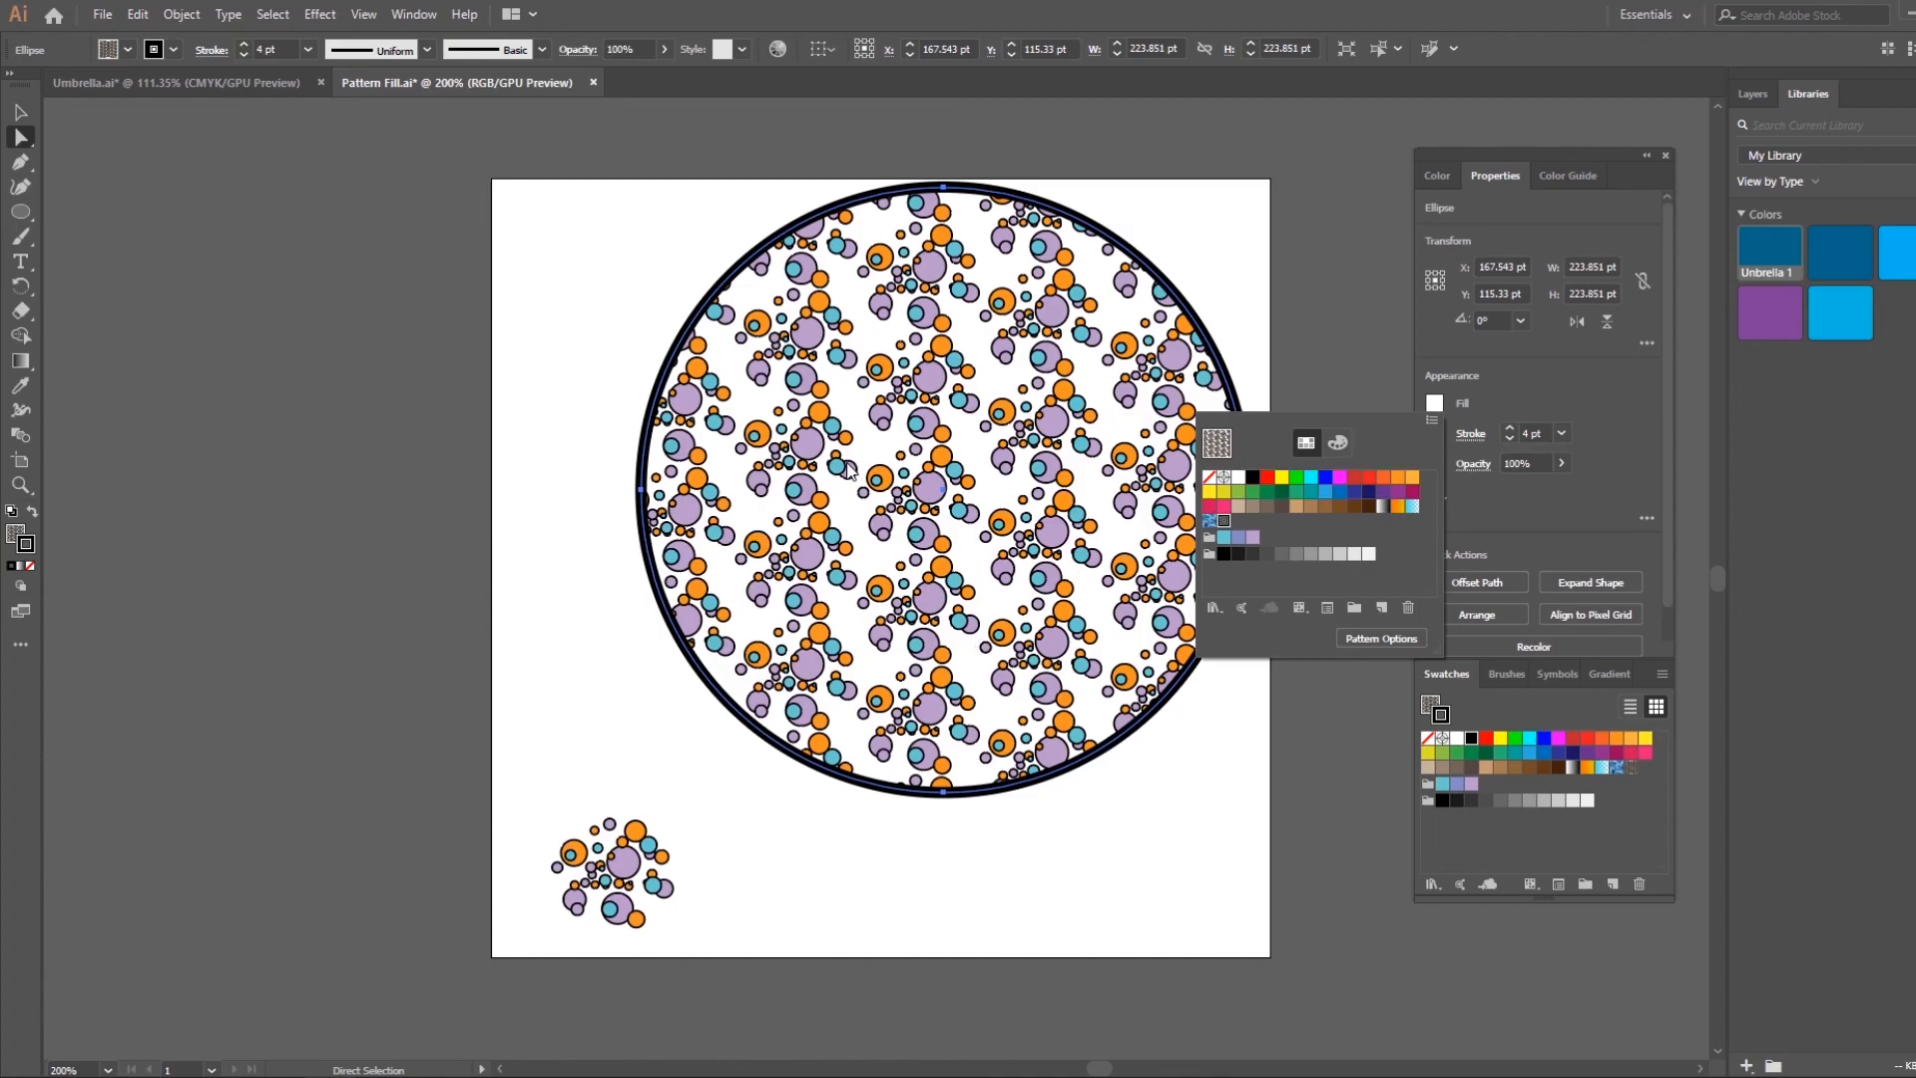
left_click(1246, 832)
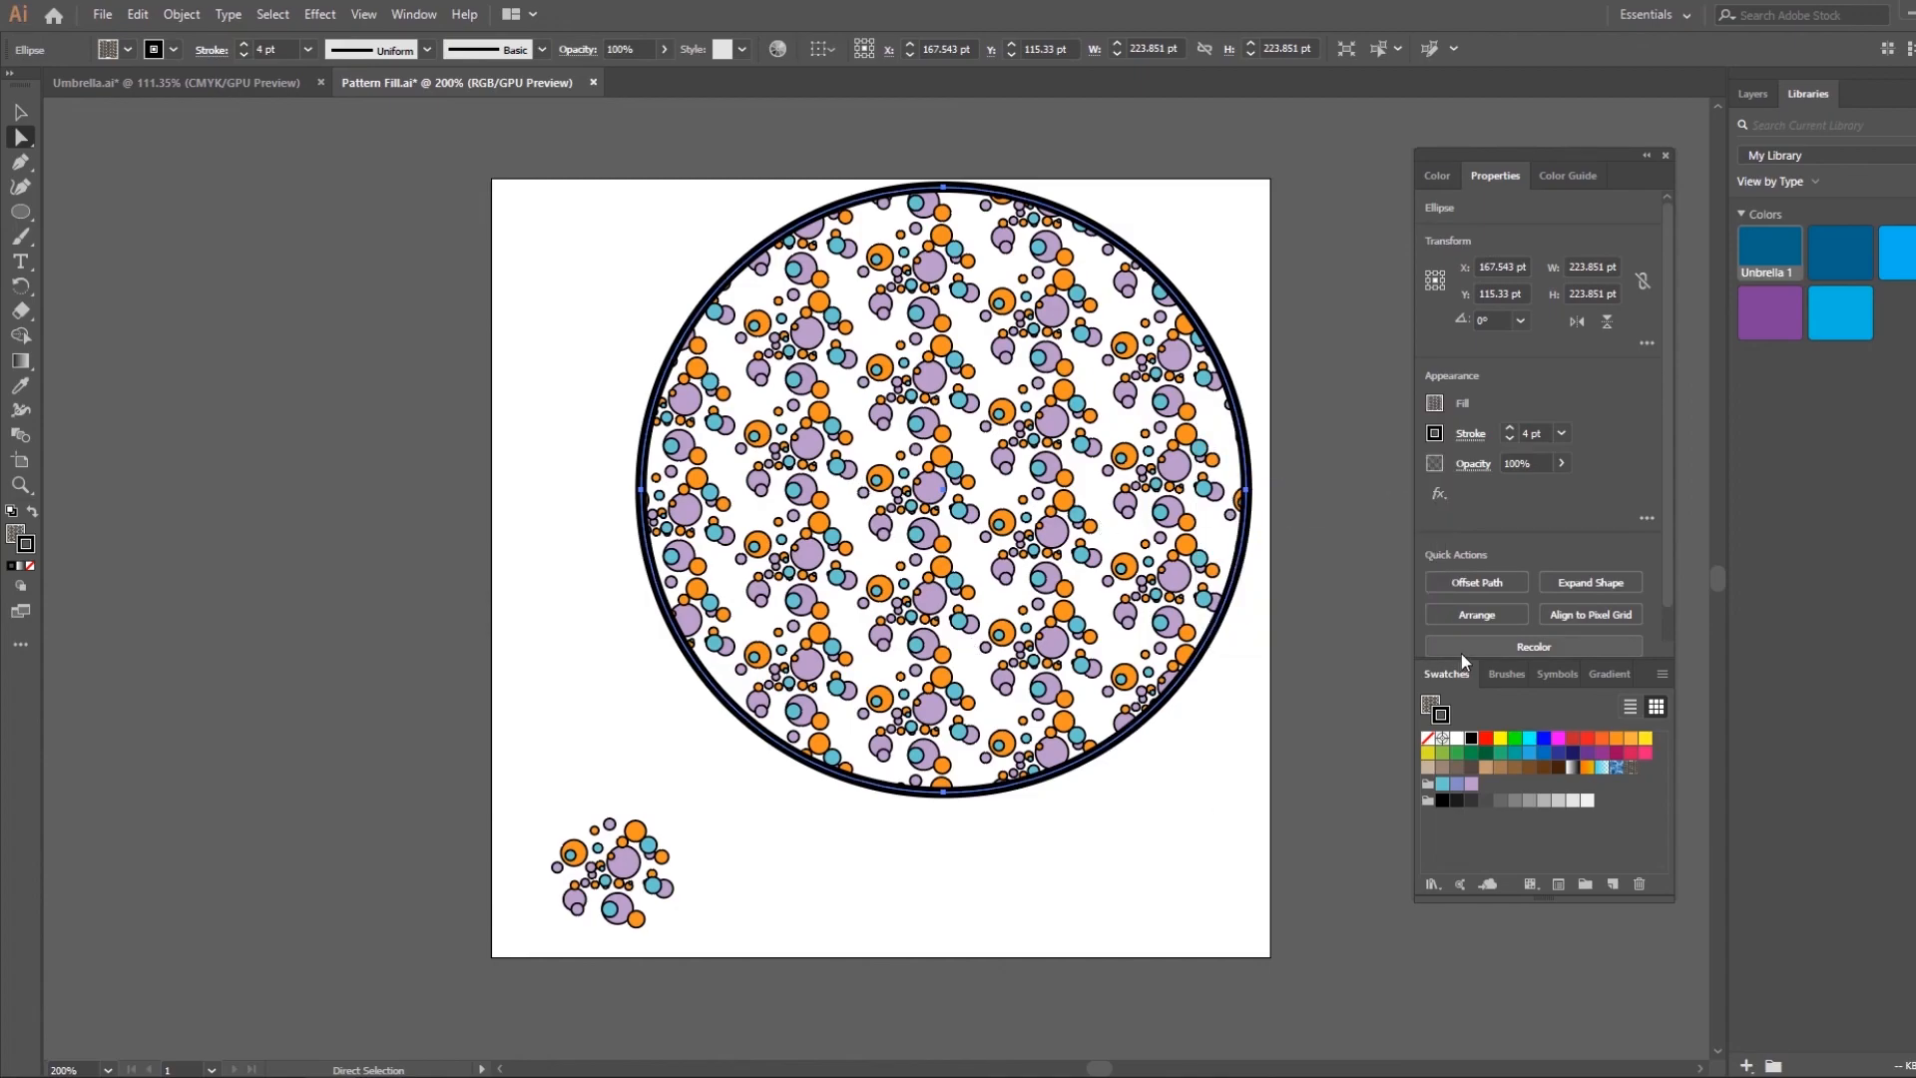
double_click(1633, 770)
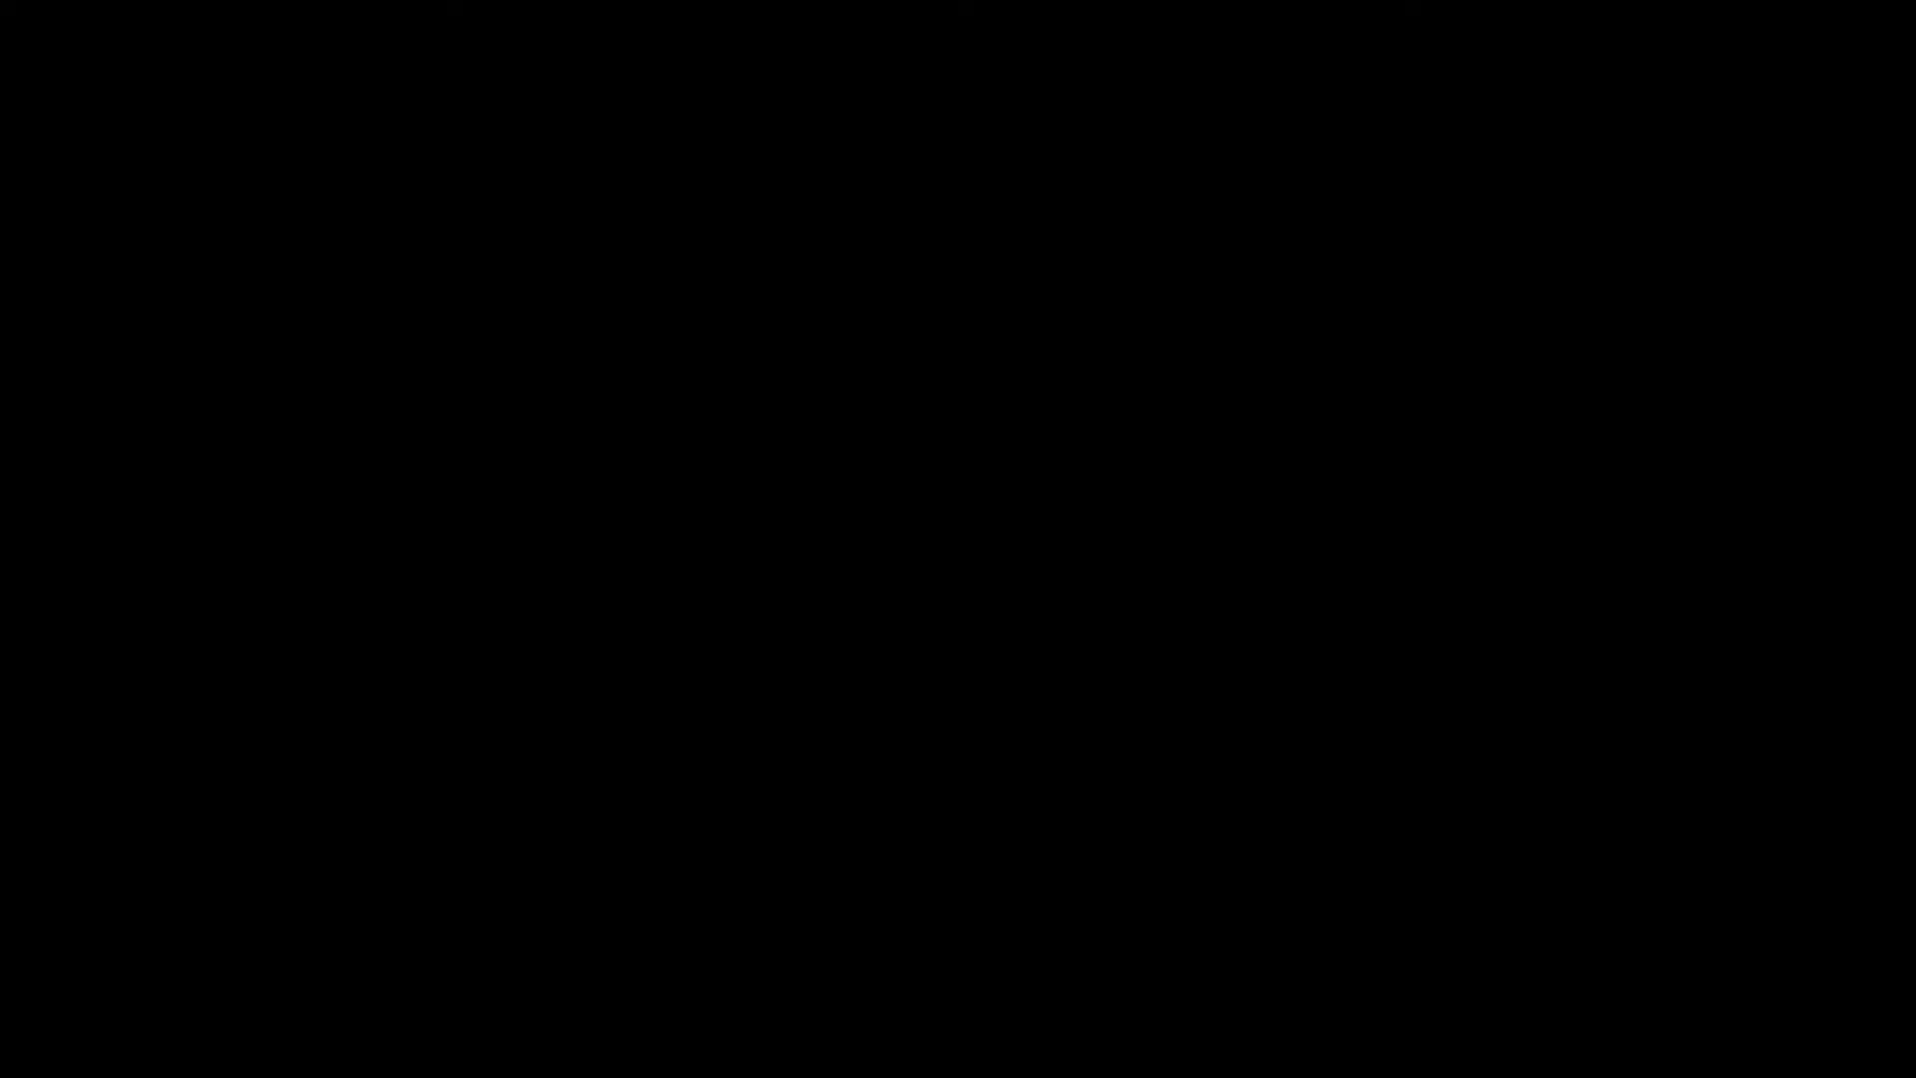